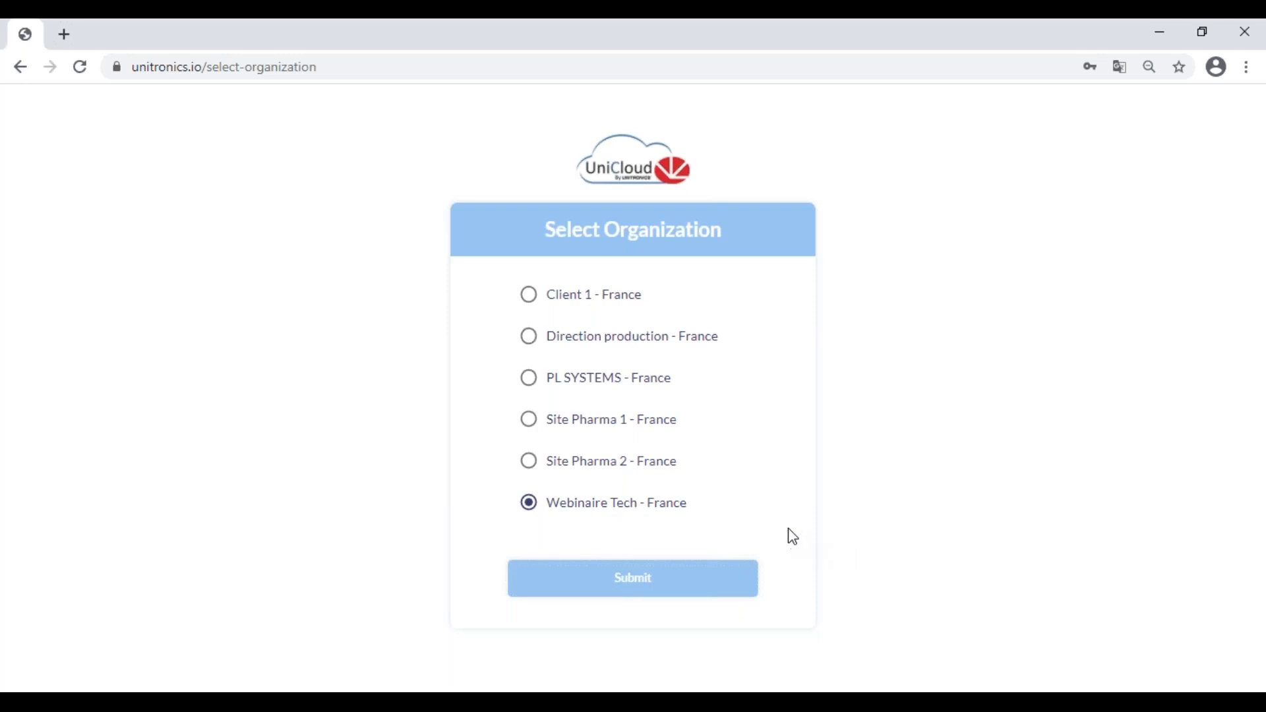
Step: Enter the Webinaire Tech organization and look over the bottle counters, machine list and map on its Choix machine dashboard
click(712, 583)
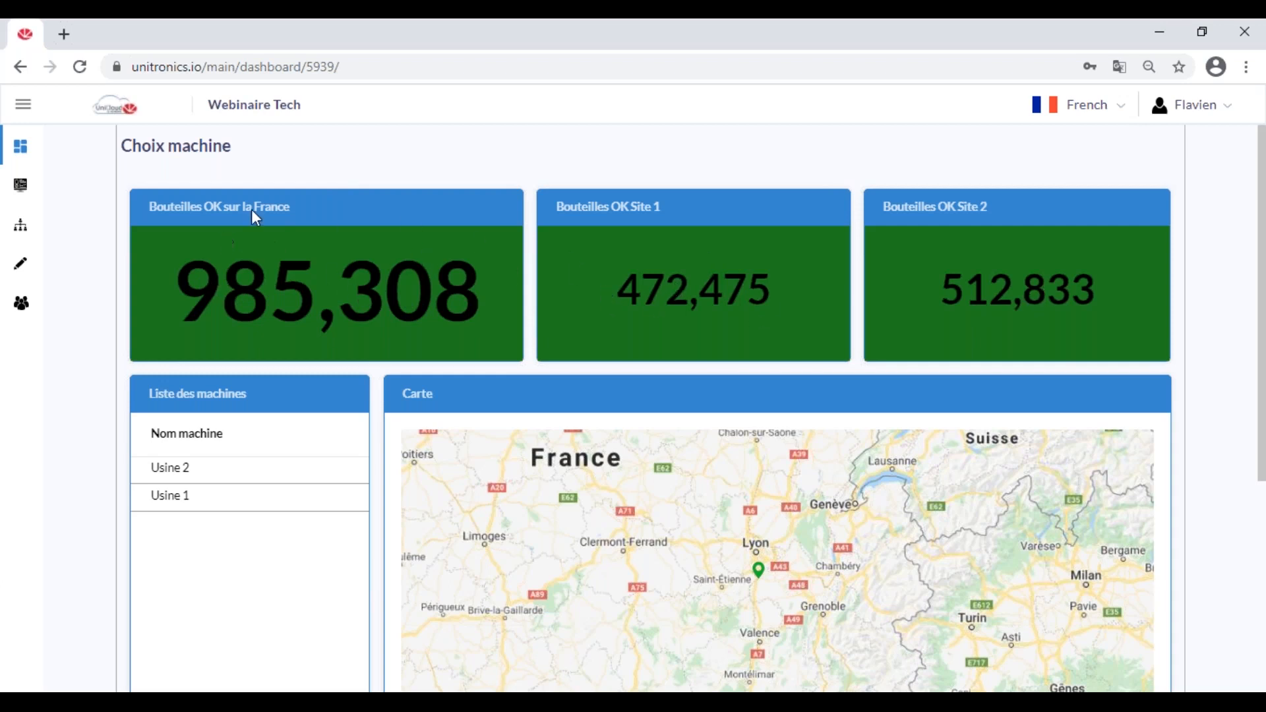
scroll(308, 191, down, 5)
scroll(198, 276, up, 2)
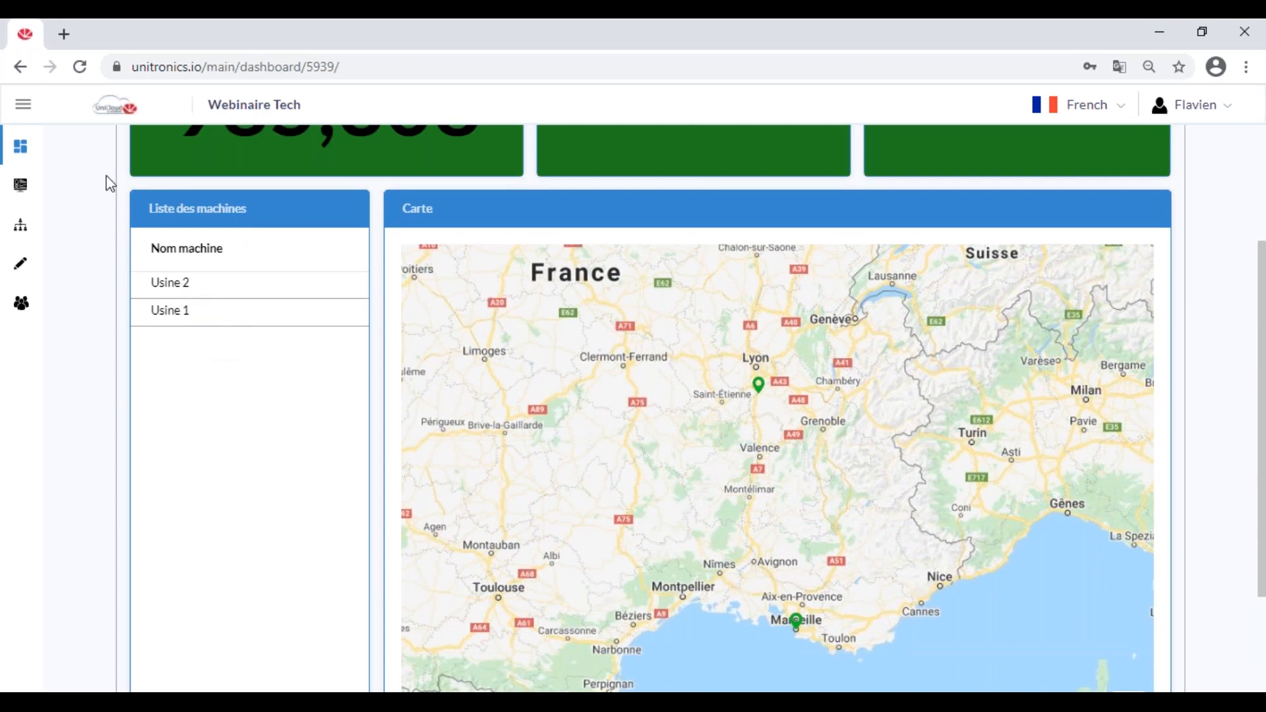
Step: Open the Usine 1 asset in device management and check its location in the general information
click(24, 105)
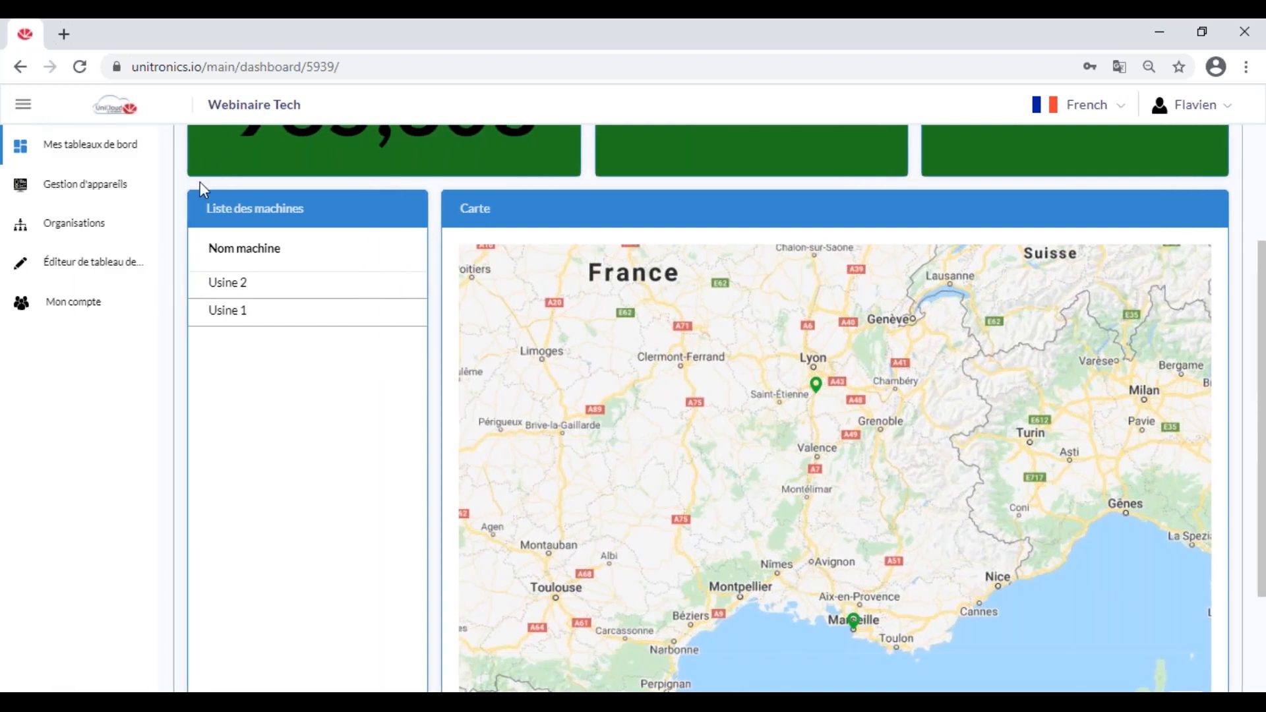
click(114, 193)
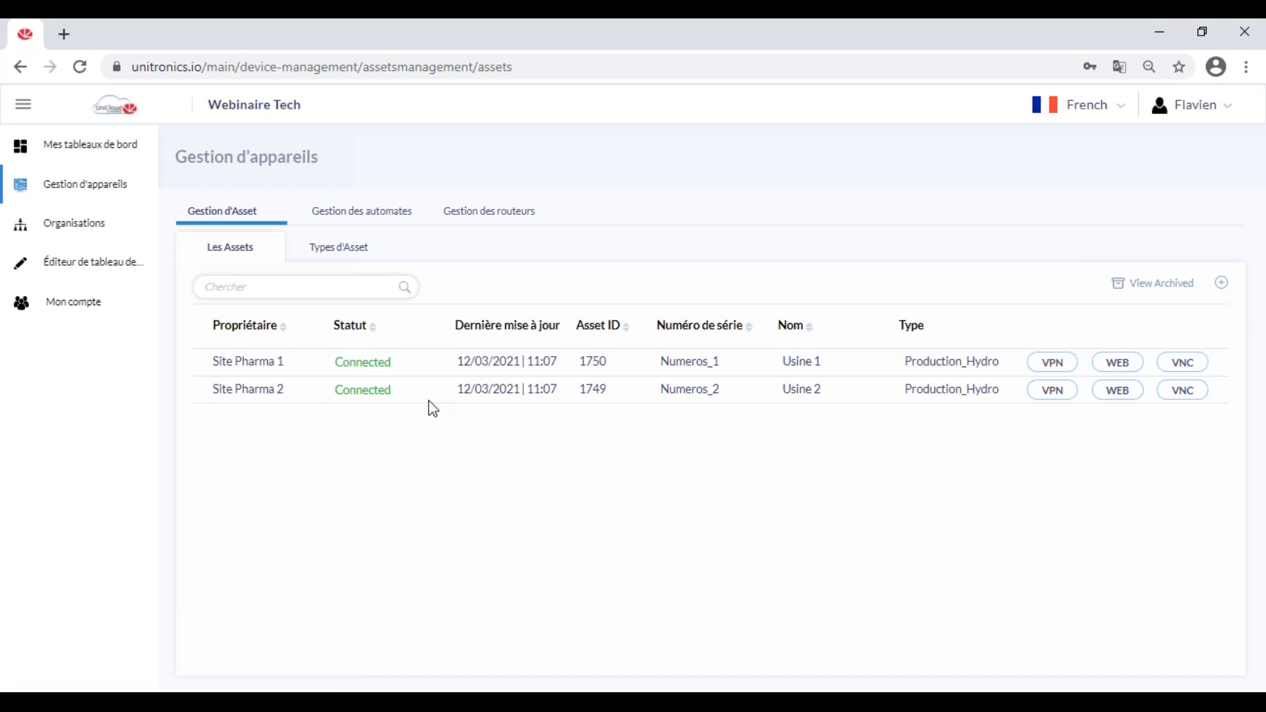
click(384, 362)
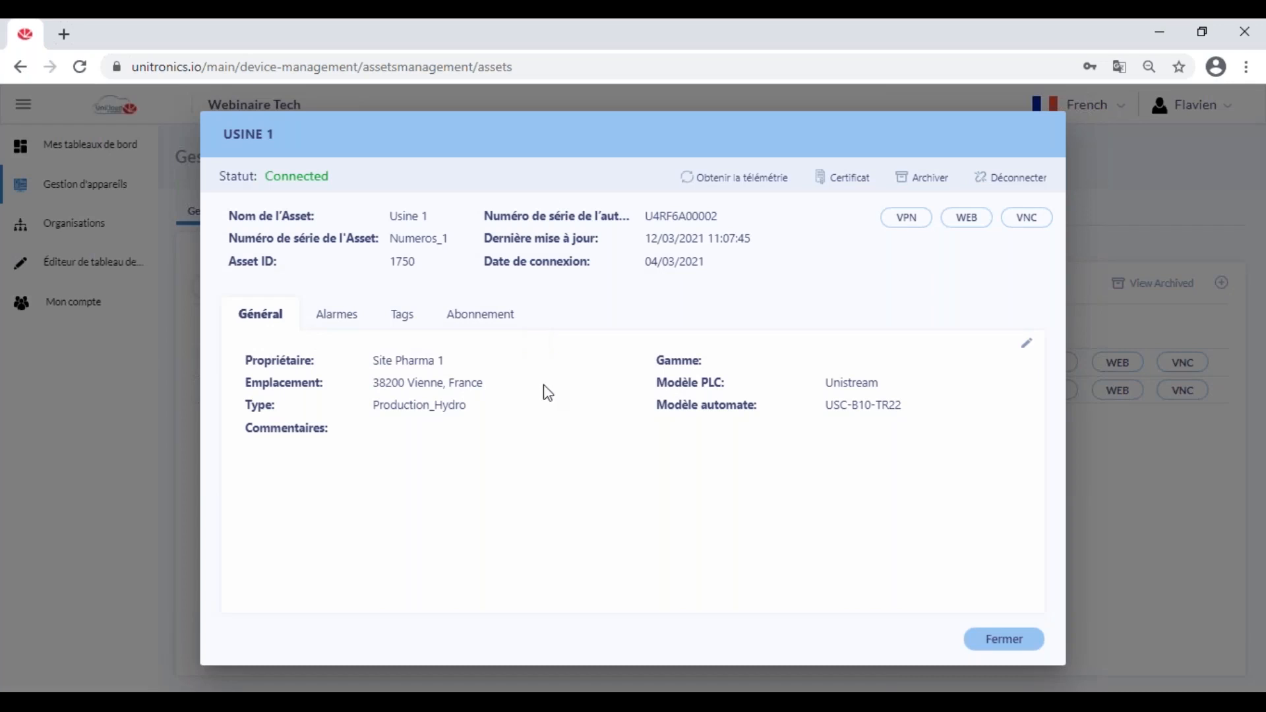
drag(377, 383, 484, 383)
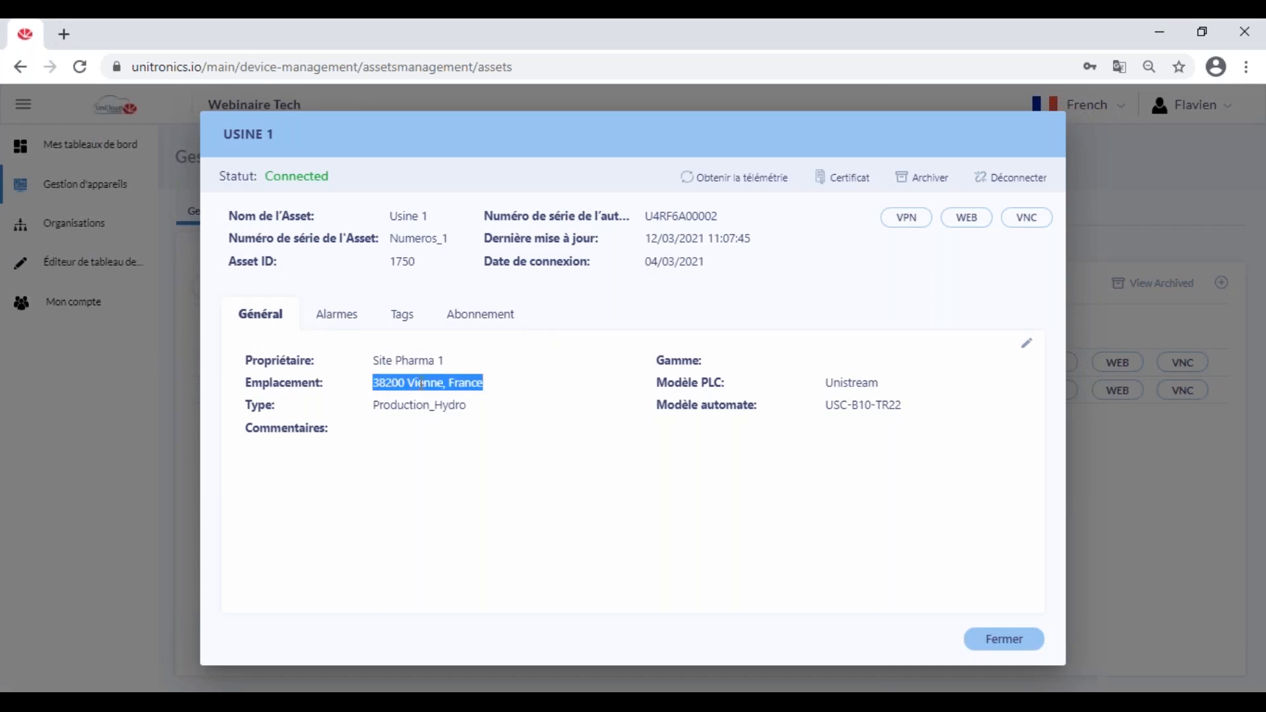
click(487, 385)
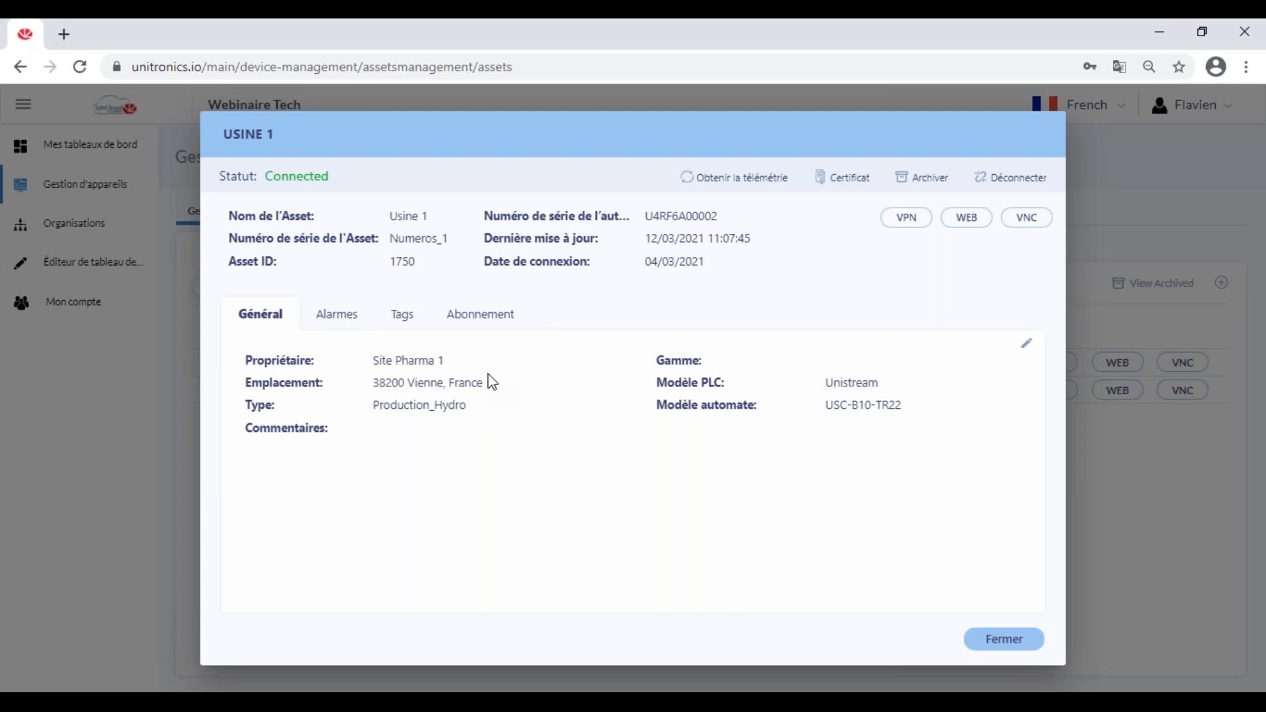
Step: Review the tag values of the Usine 1 asset, and close its details
click(405, 319)
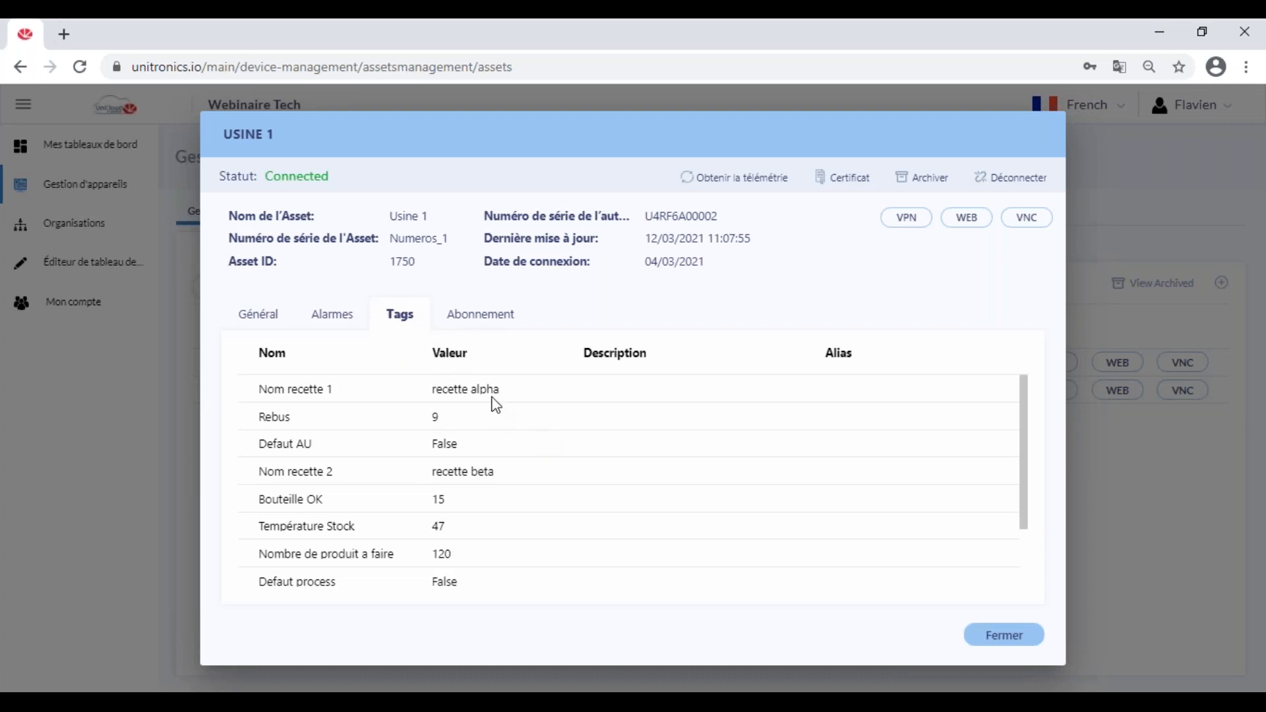
scroll(492, 404, down, 2)
scroll(492, 497, up, 2)
scroll(444, 485, down, 2)
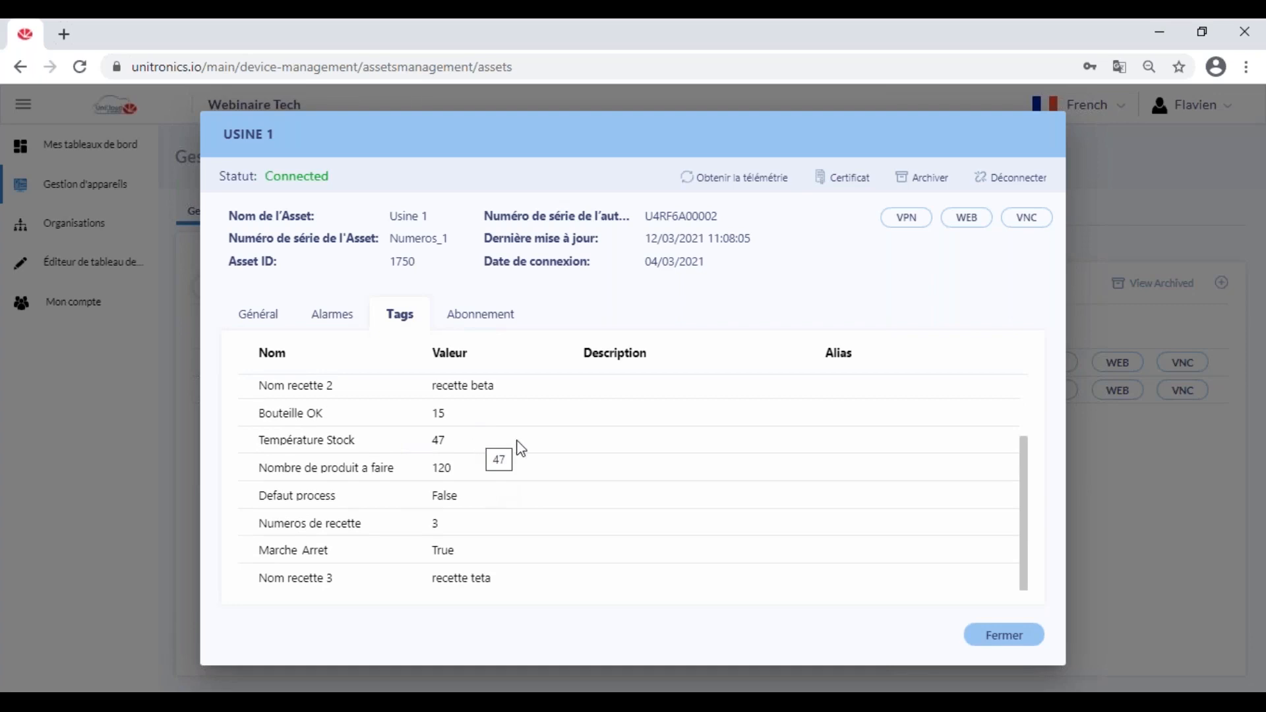
click(1007, 636)
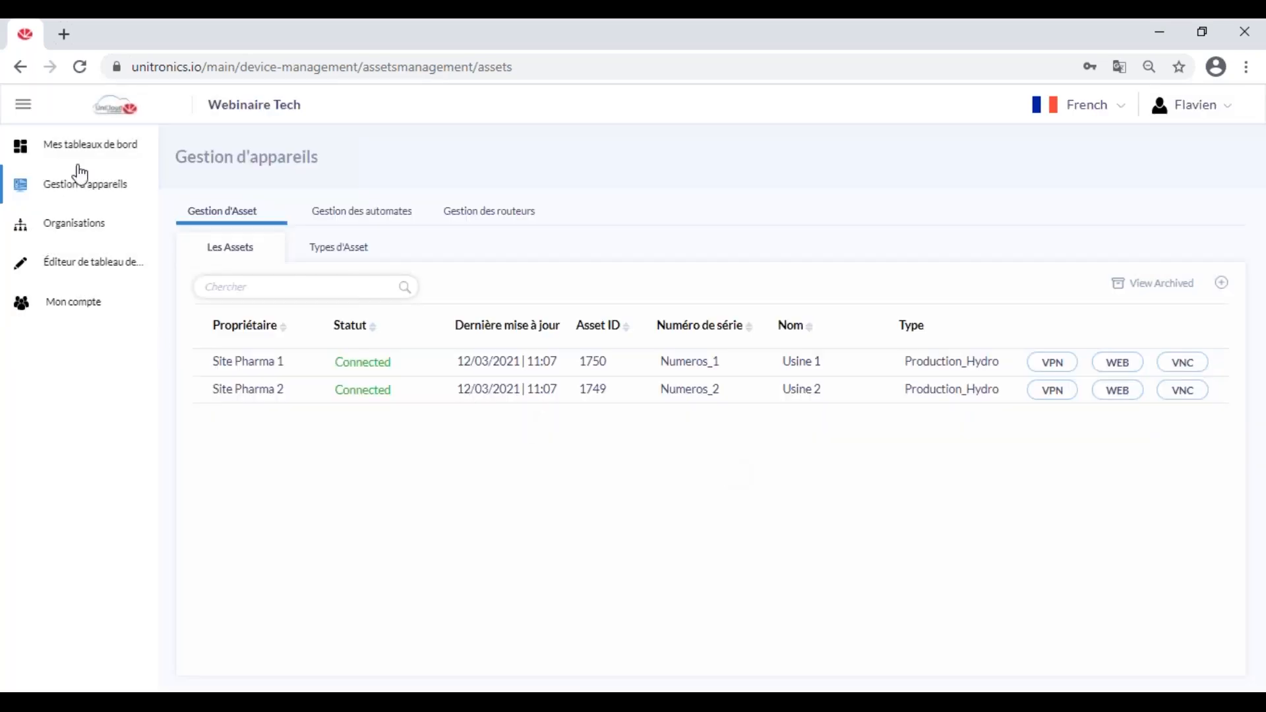
Step: Return to the Choix machine dashboard, view the map, and open Usine 1 from the machine list
click(99, 147)
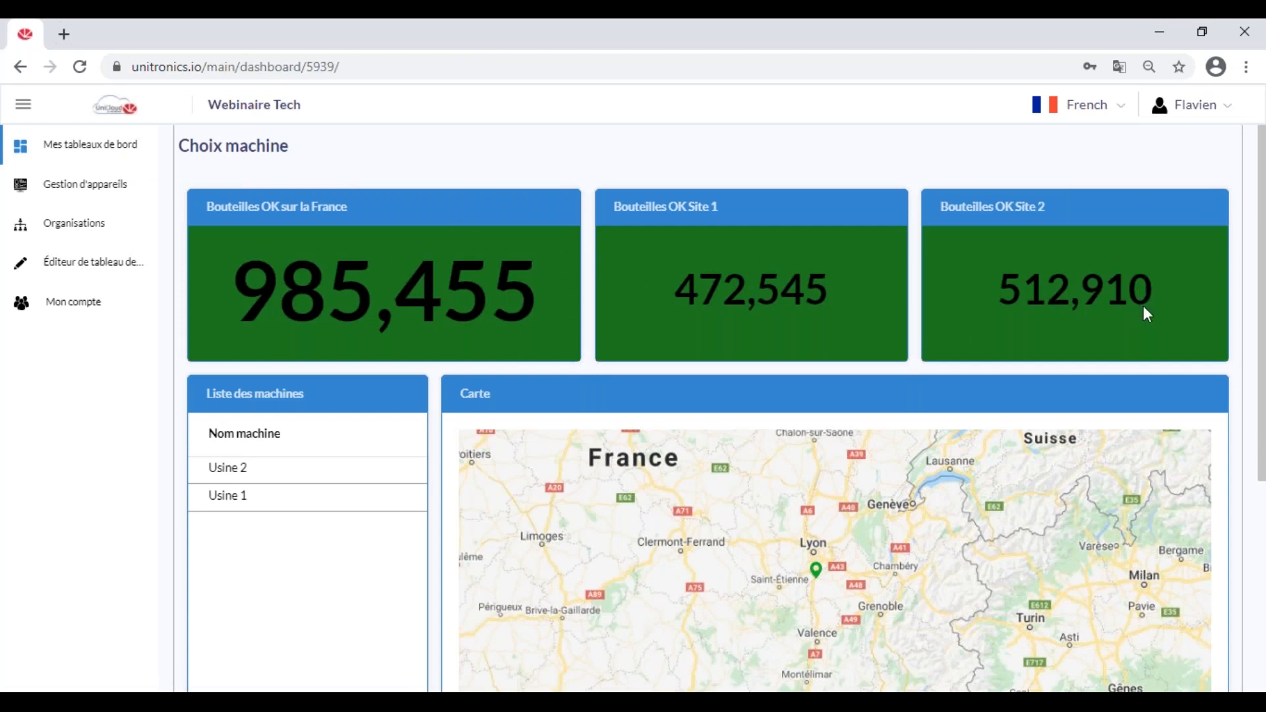
scroll(410, 192, down, 3)
scroll(434, 158, down, 2)
scroll(435, 165, up, 2)
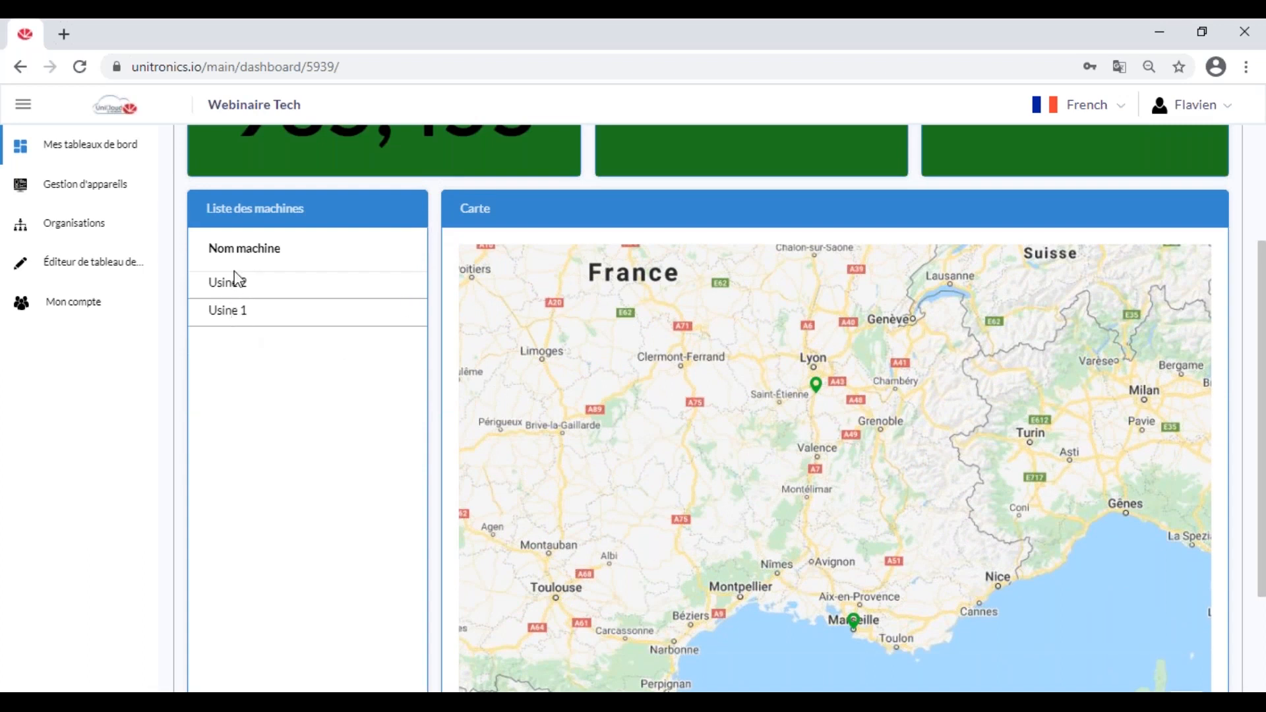
click(229, 323)
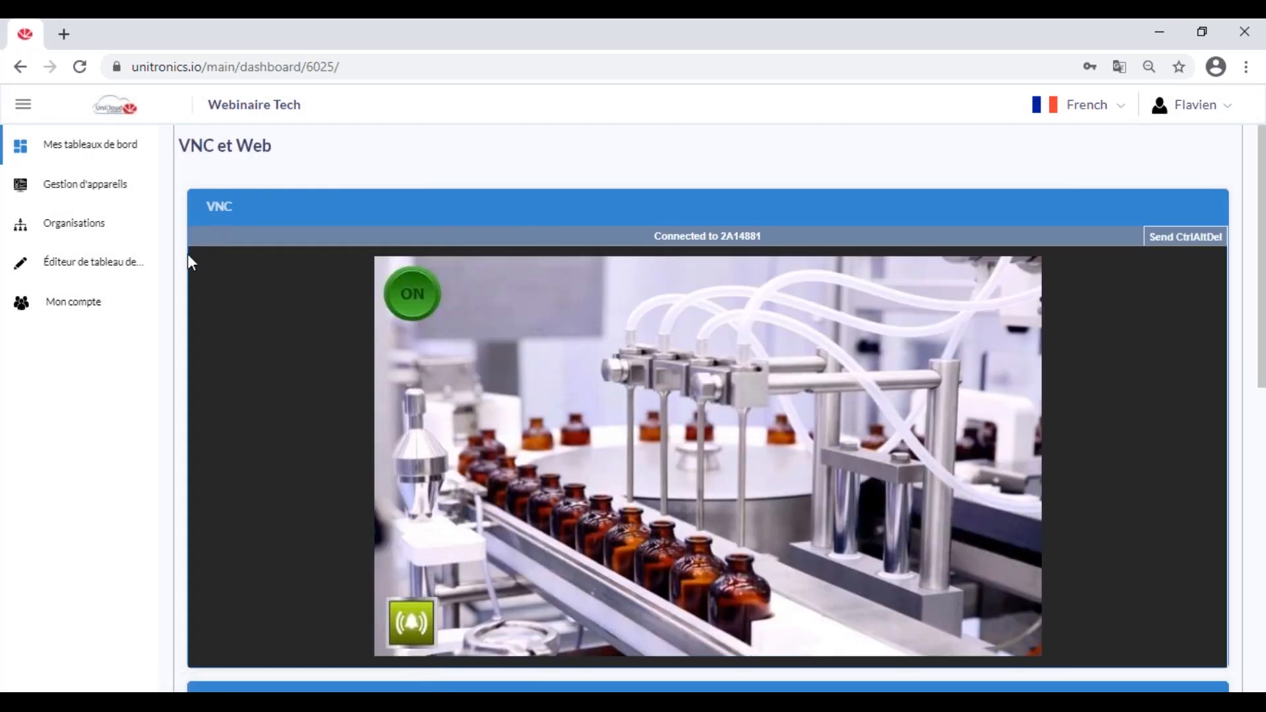
Step: Examine Usine 1's VNC view and the Consigne, Produit OK and Nombre de Rebus values in its WEB section
scroll(685, 298, down, 2)
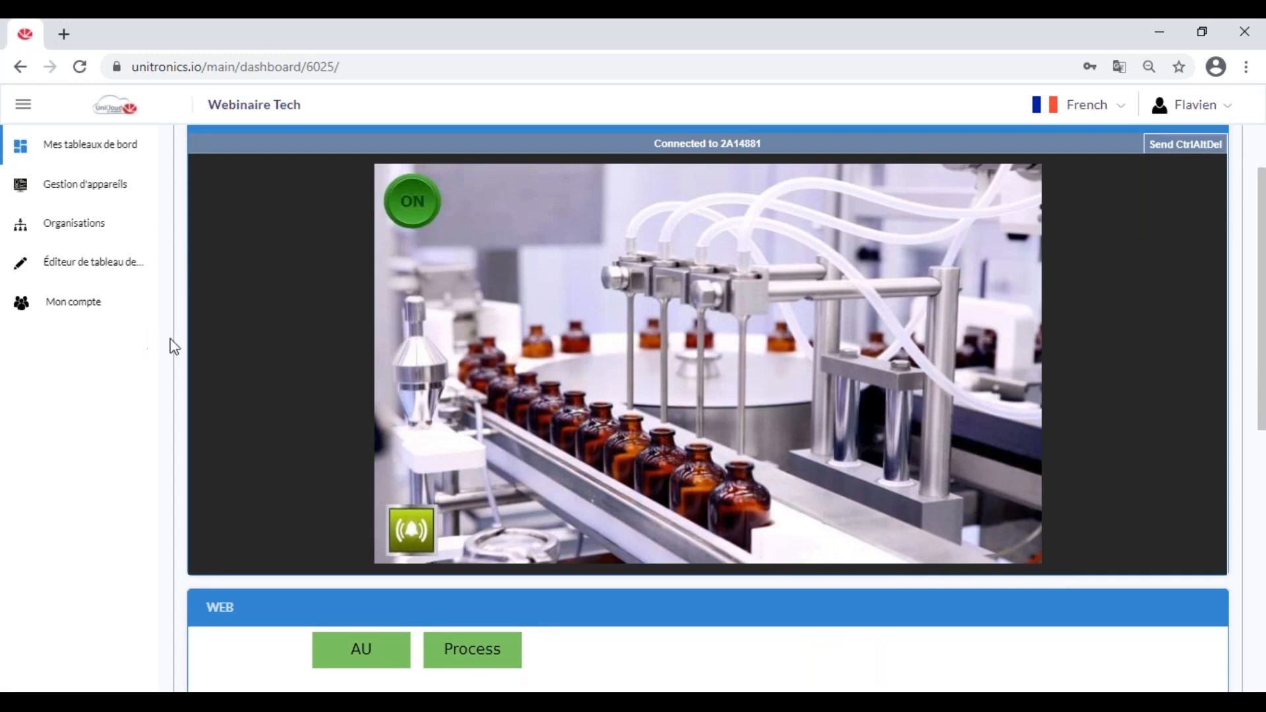
scroll(176, 343, down, 6)
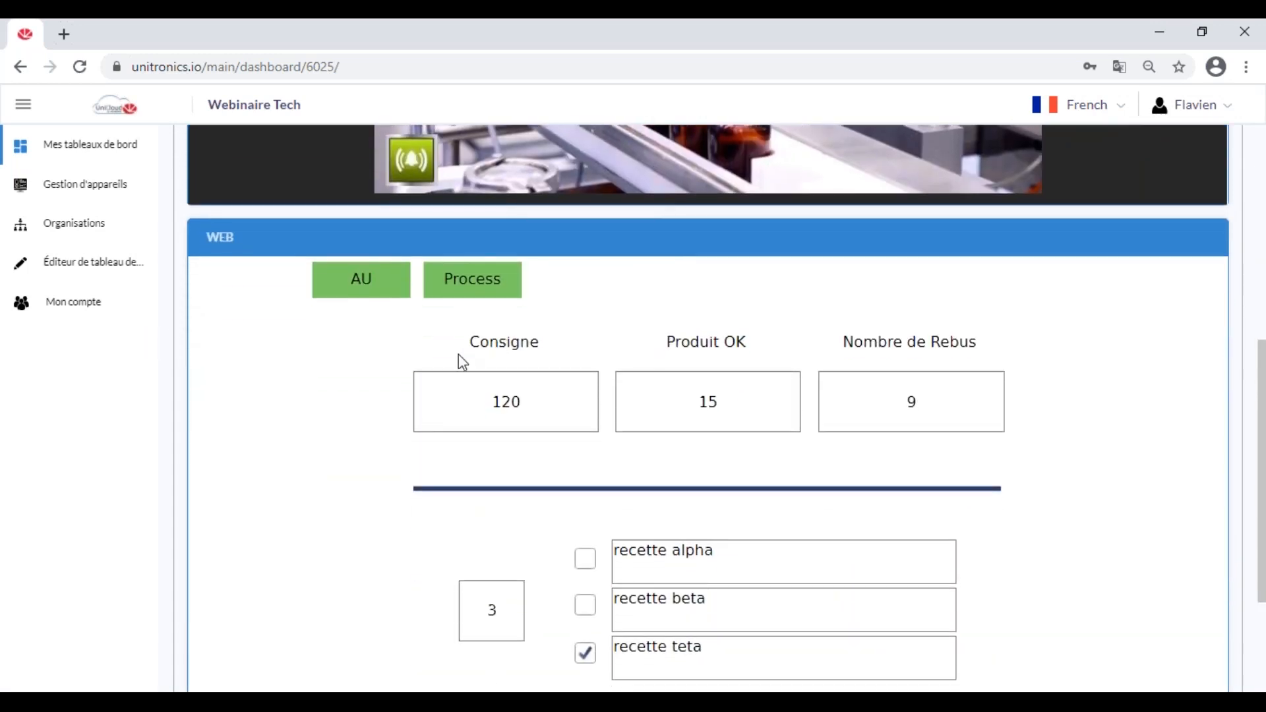
scroll(435, 366, down, 2)
double_click(713, 309)
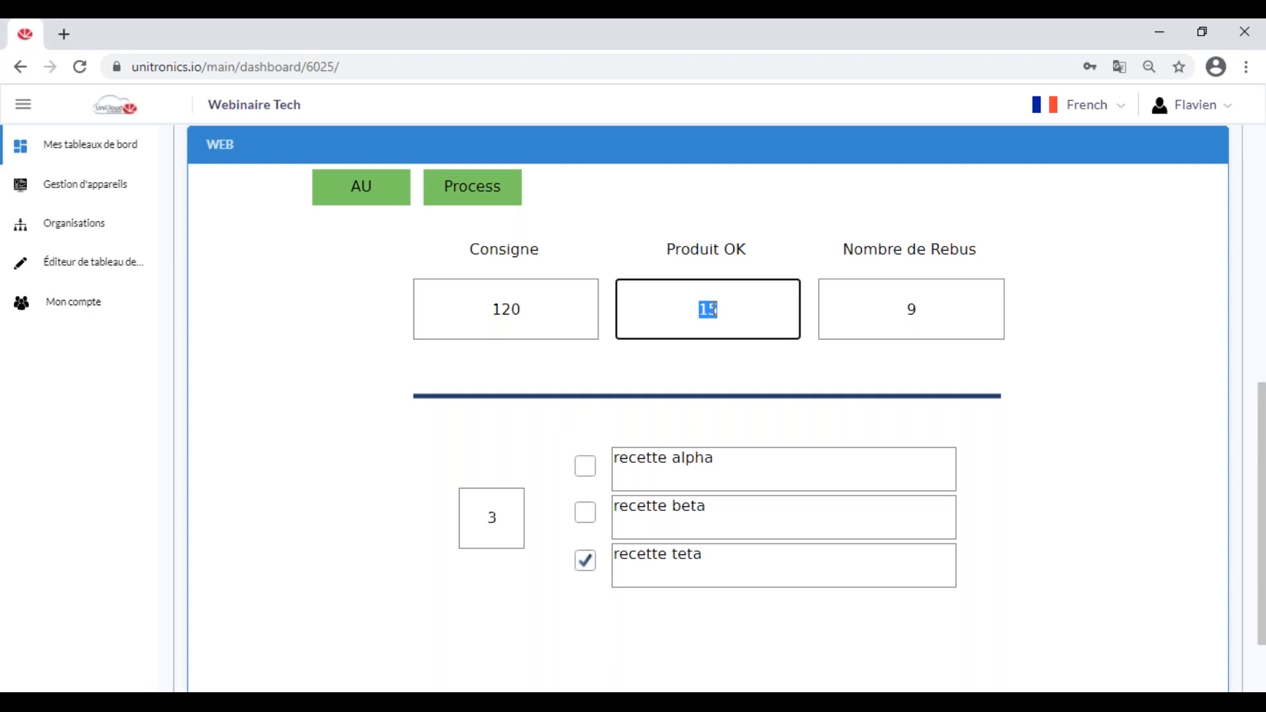
double_click(911, 306)
click(1066, 312)
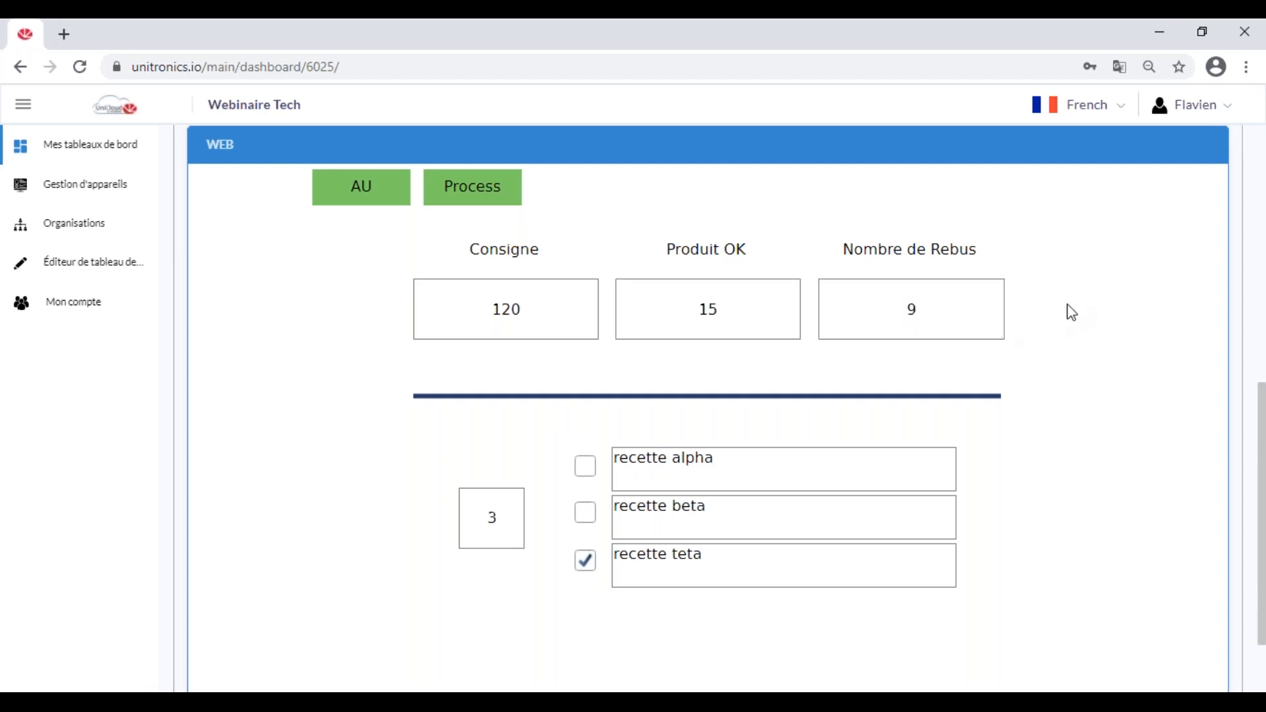
Step: Trigger the AU and Process faults on Usine 1, check the alarm banner in the VNC view, and clear both faults
scroll(1064, 321, up, 6)
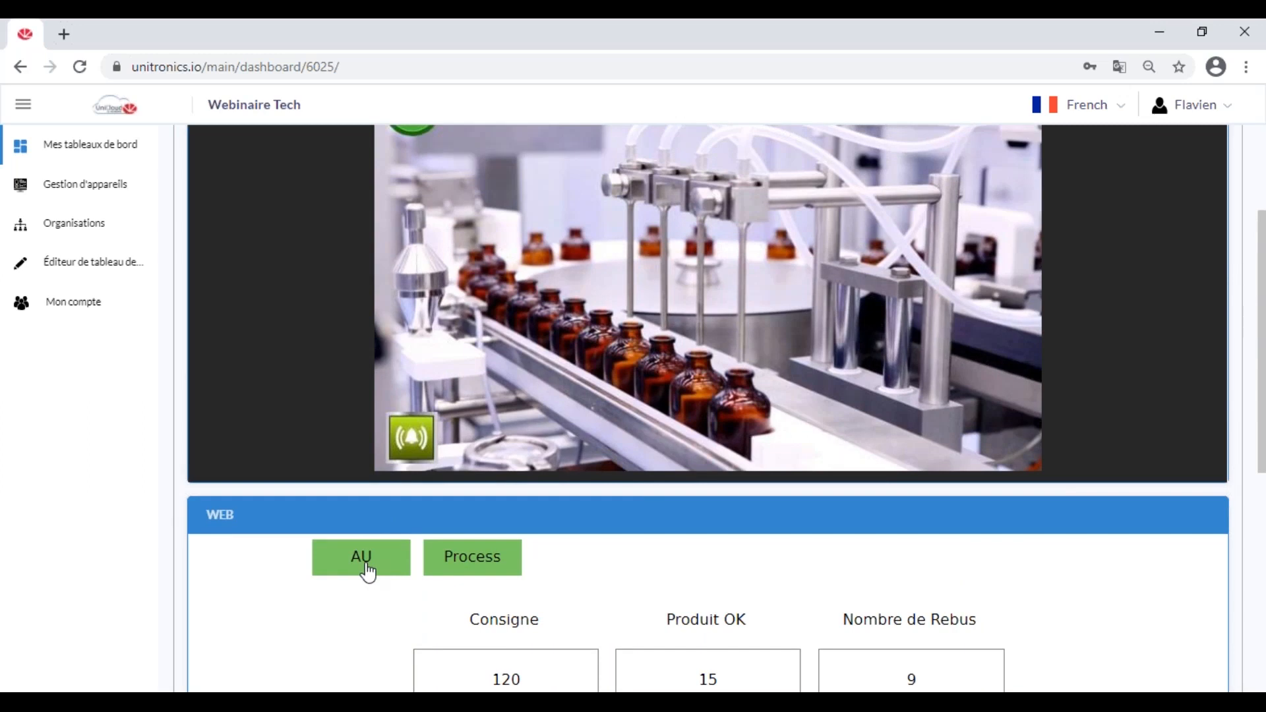
click(367, 569)
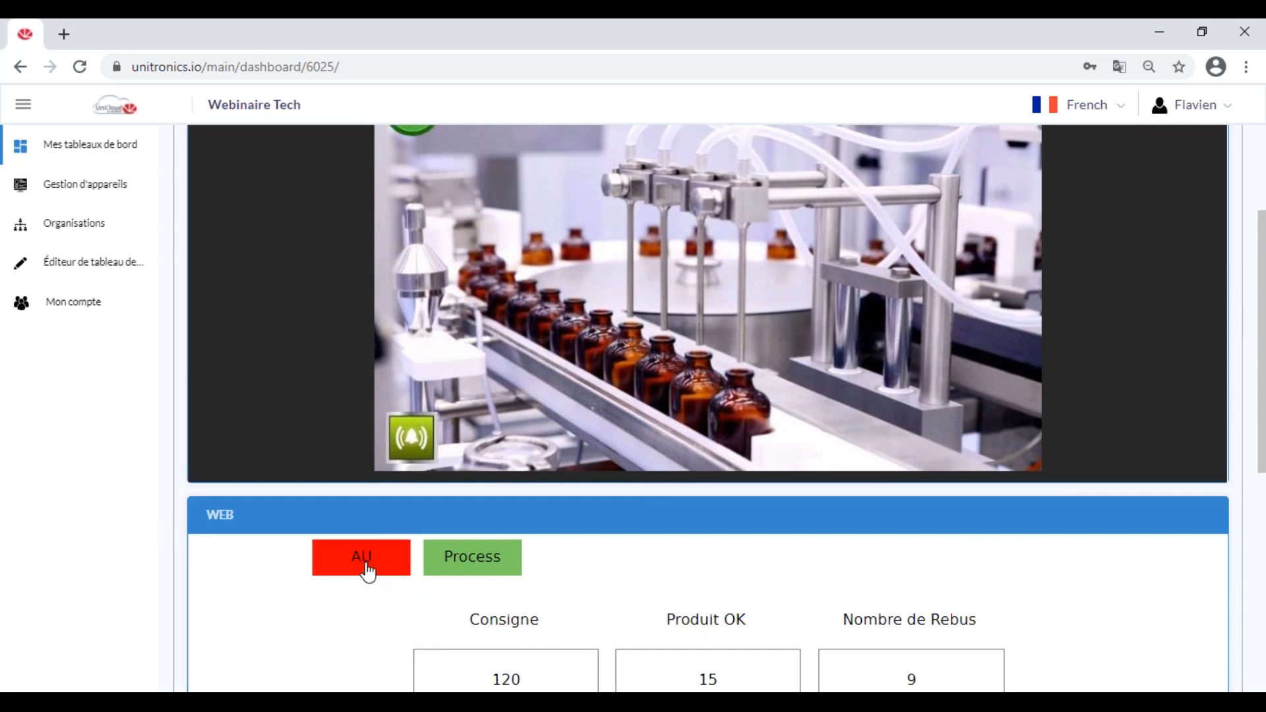
click(483, 571)
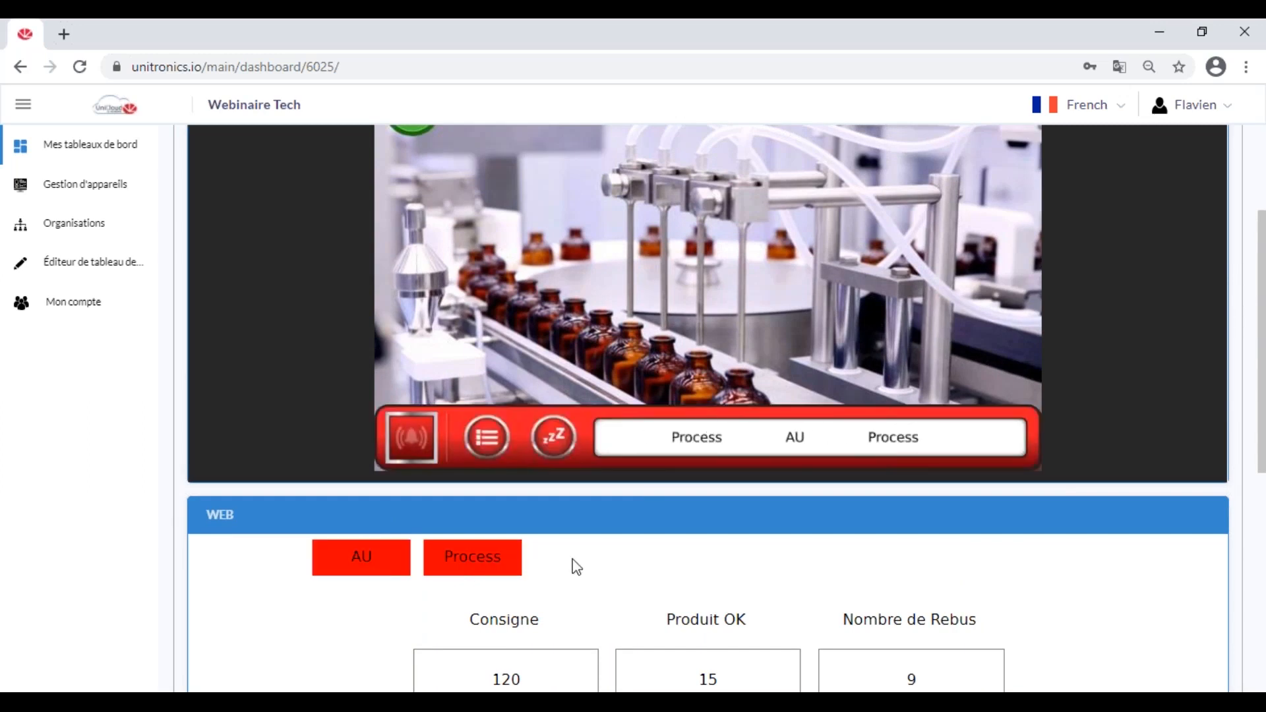
scroll(679, 428, up, 2)
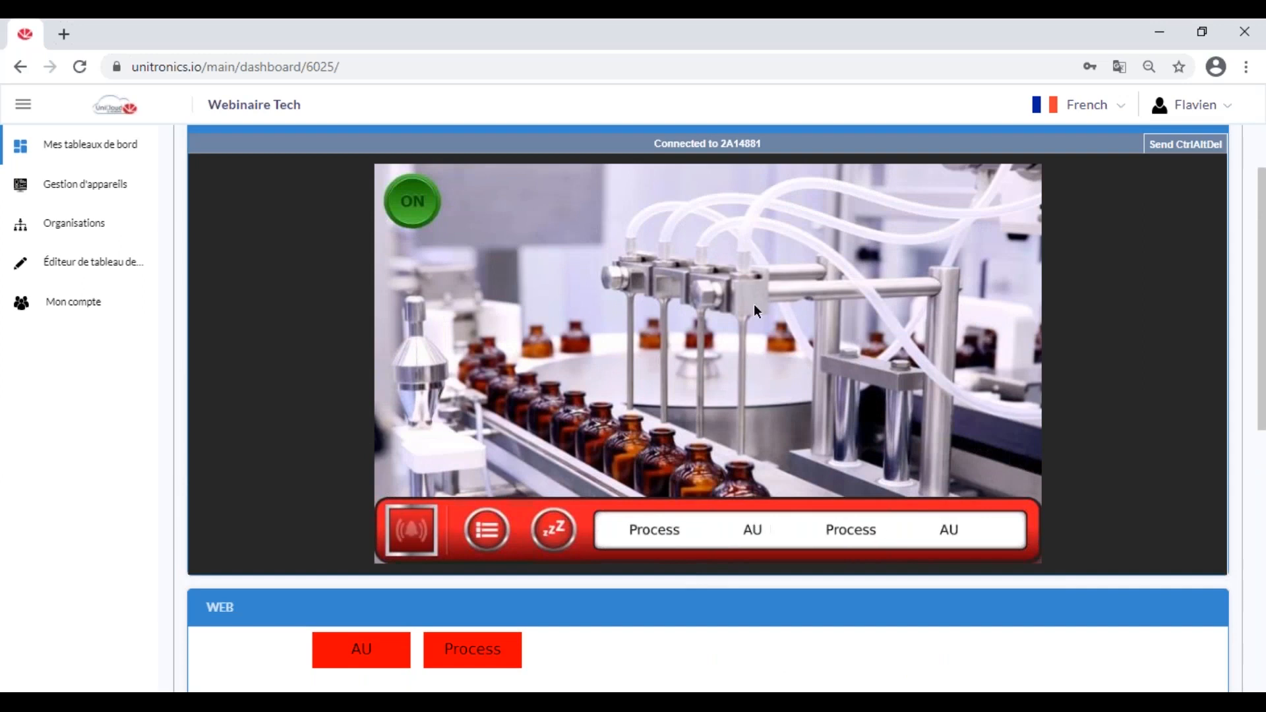
click(465, 651)
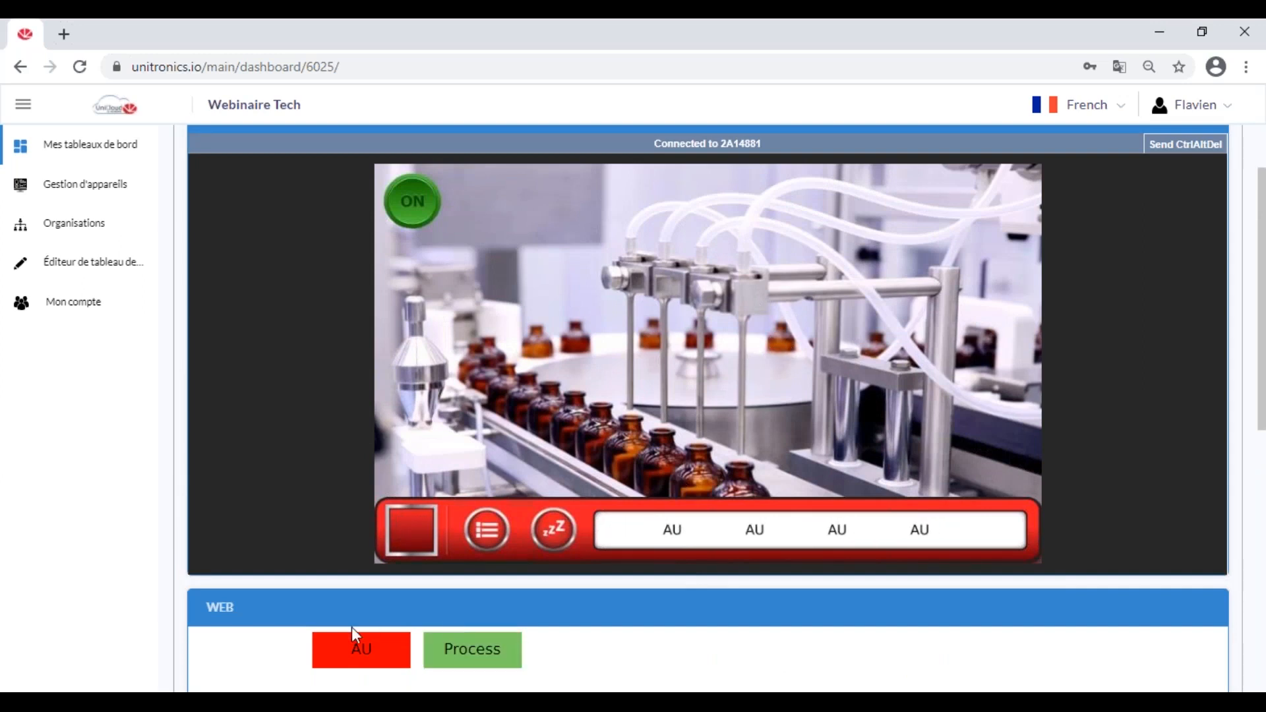
click(358, 656)
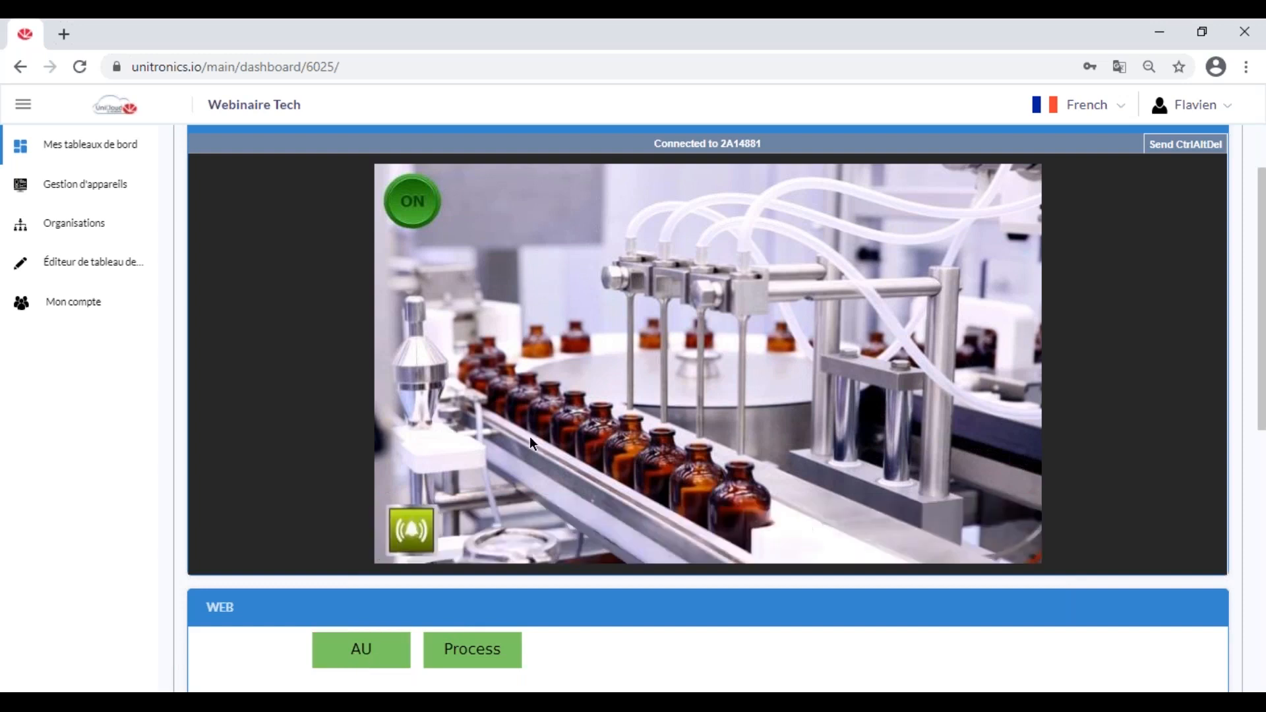
Step: Open Usine 2 from the machine list of the Choix machine dashboard and trigger its AU and Process faults
click(85, 147)
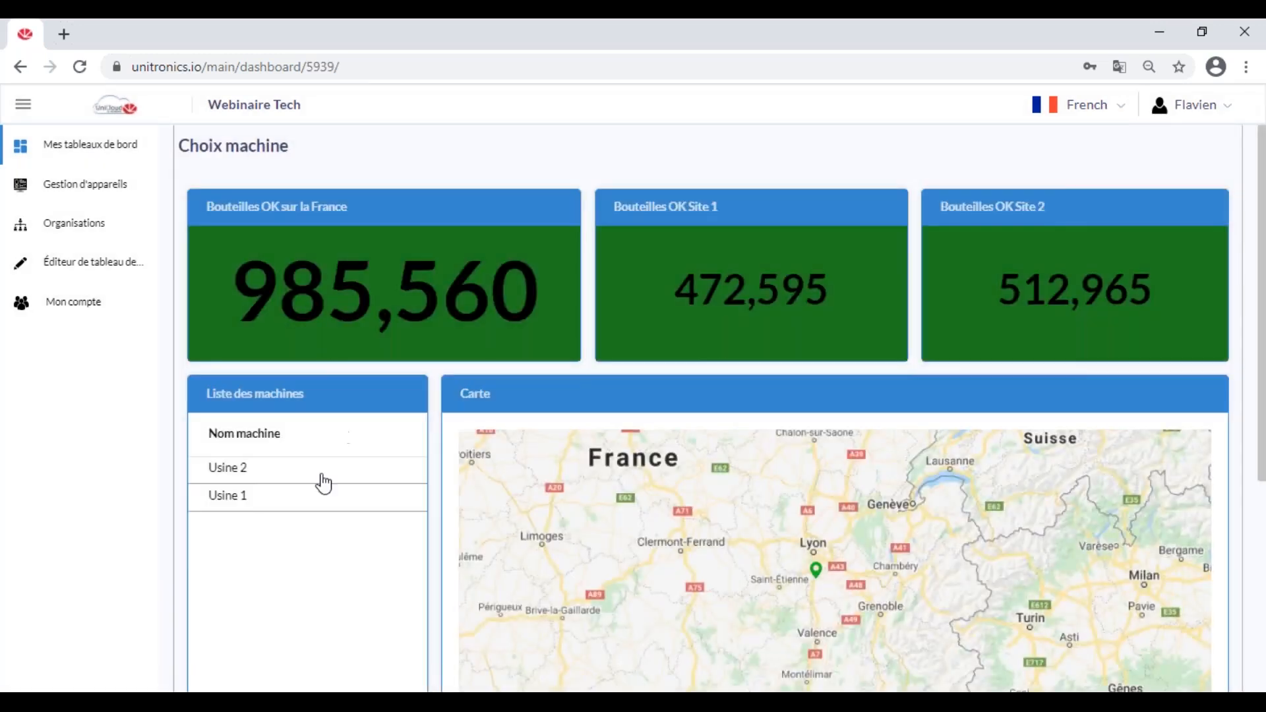
click(228, 471)
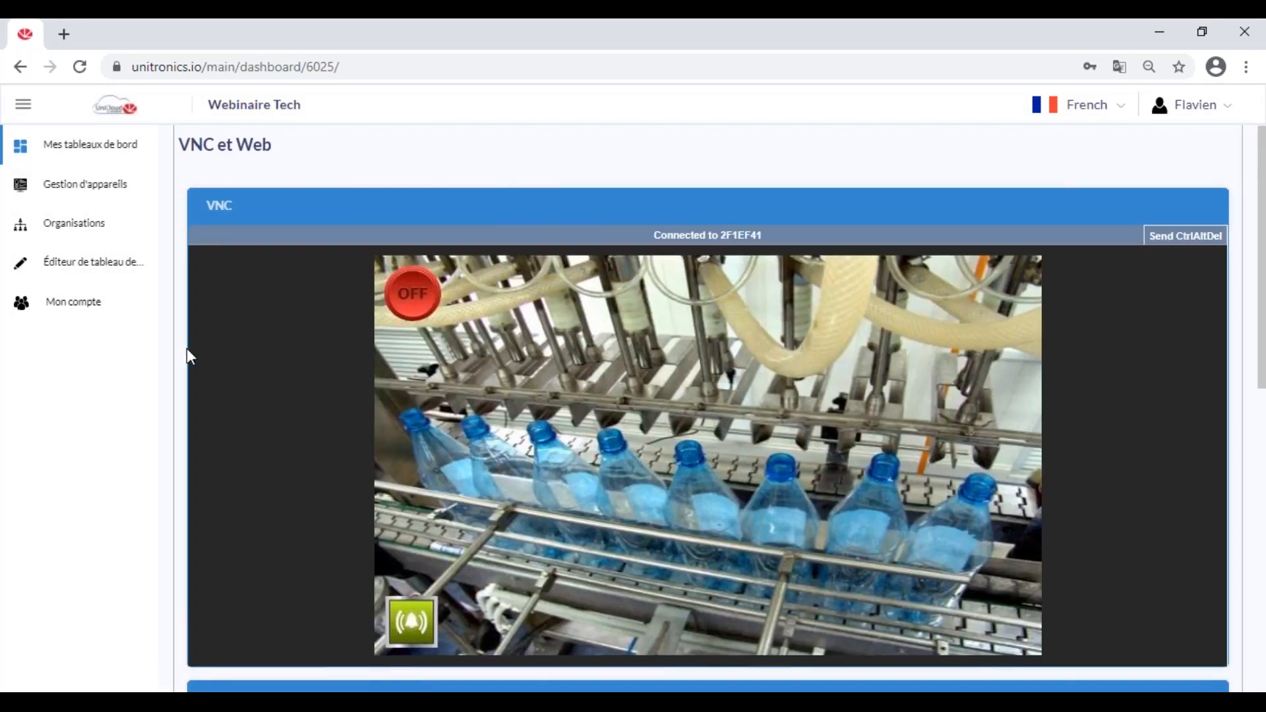
scroll(187, 356, down, 4)
scroll(989, 554, up, 1)
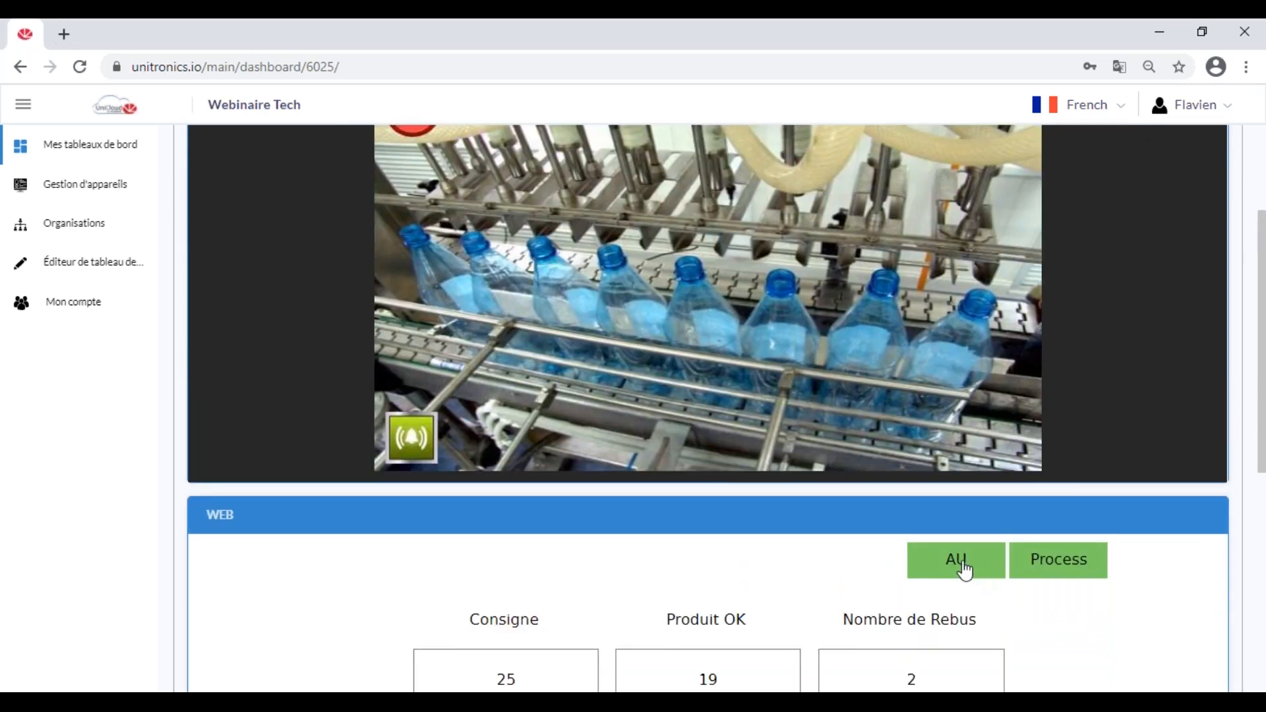
click(960, 568)
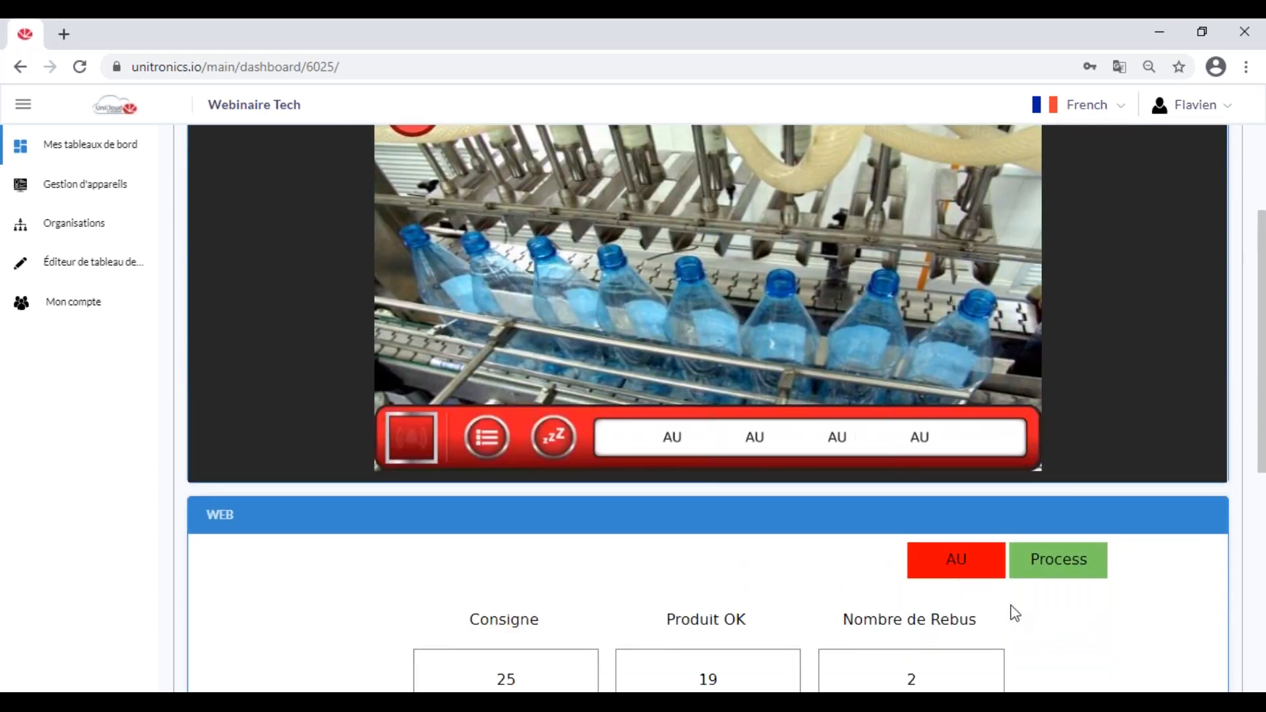
click(1082, 575)
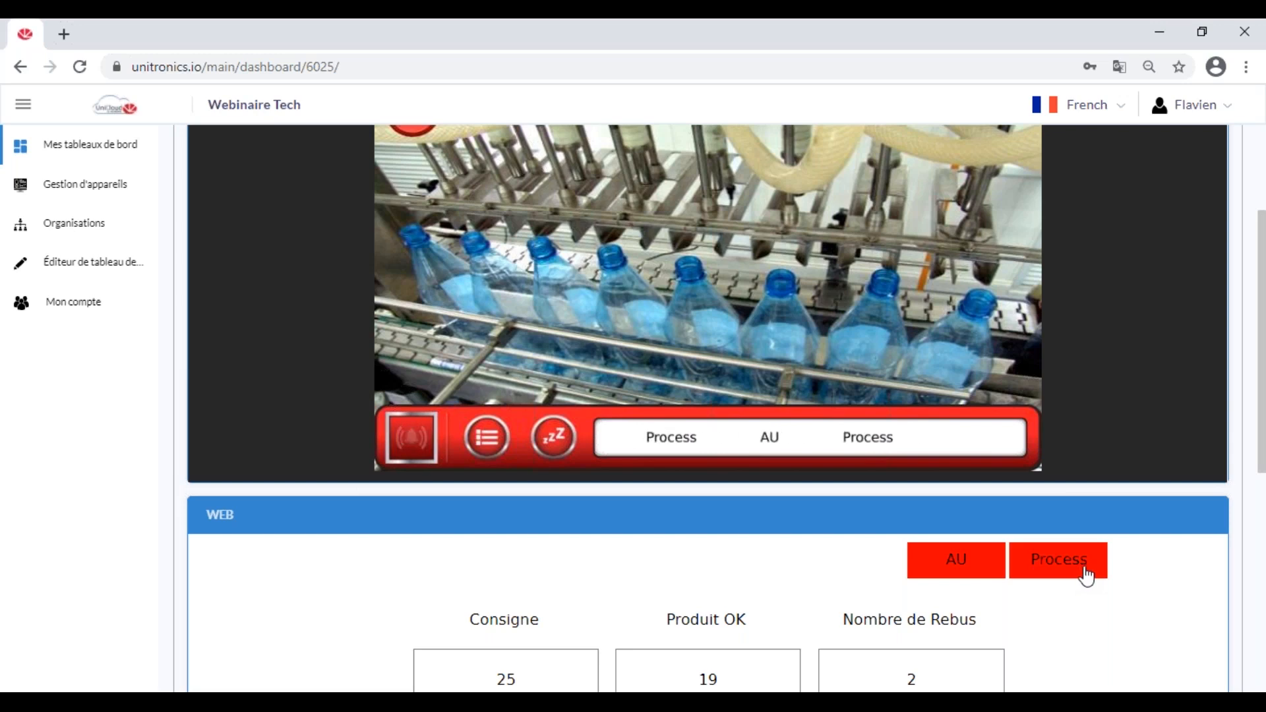
scroll(1251, 404, up, 3)
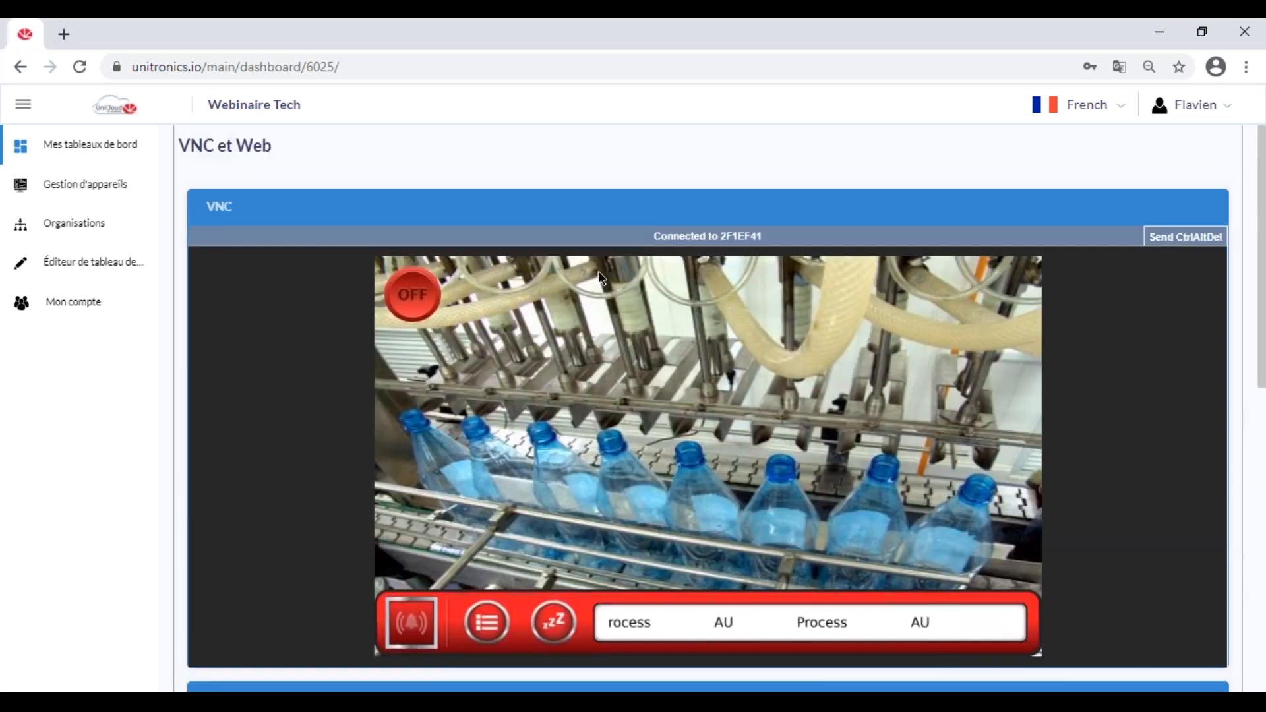
Step: Return to the Choix machine dashboard, check the machine markers on the map, and show the details of the Usine 1 marker
click(97, 146)
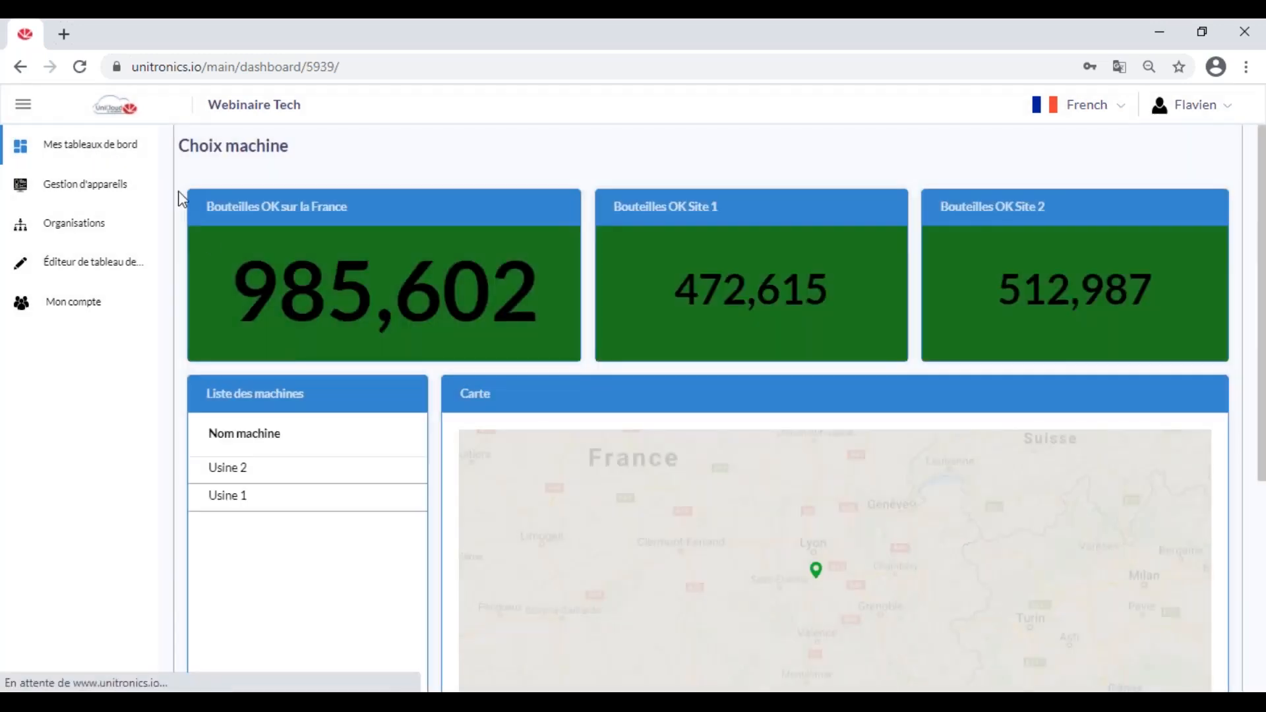
scroll(196, 316, down, 3)
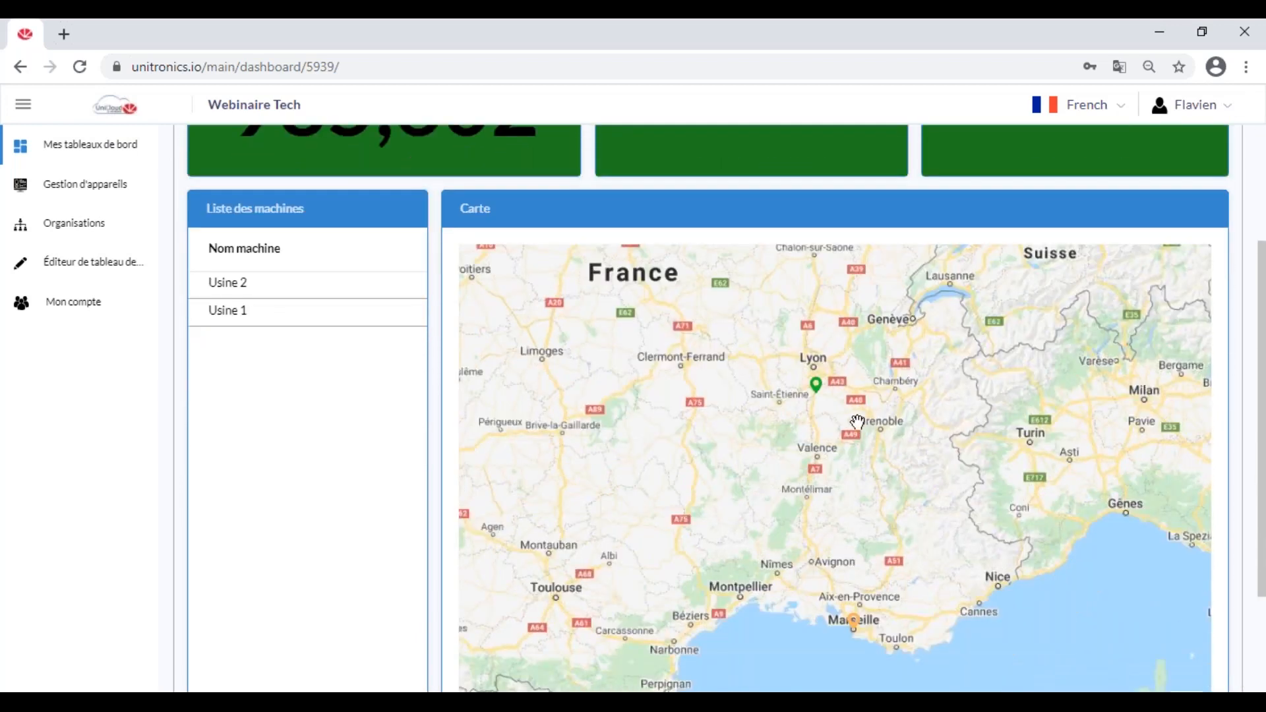
drag(899, 489, 878, 446)
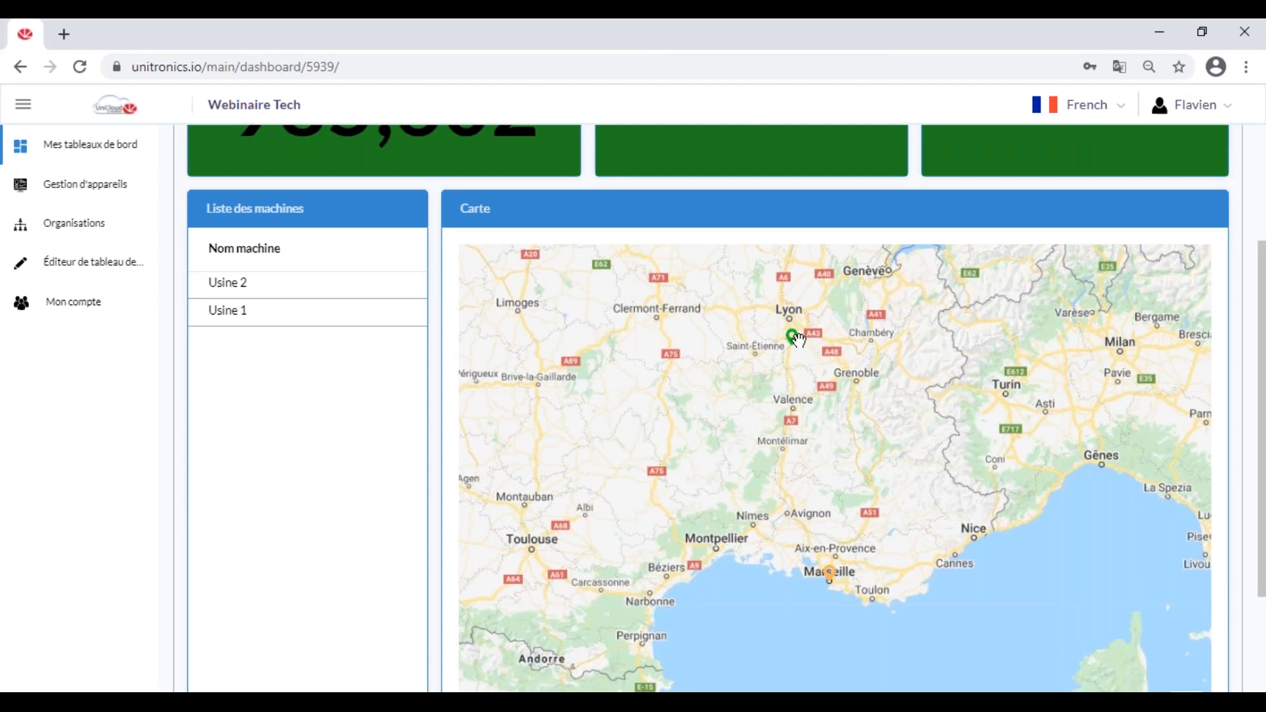
click(793, 339)
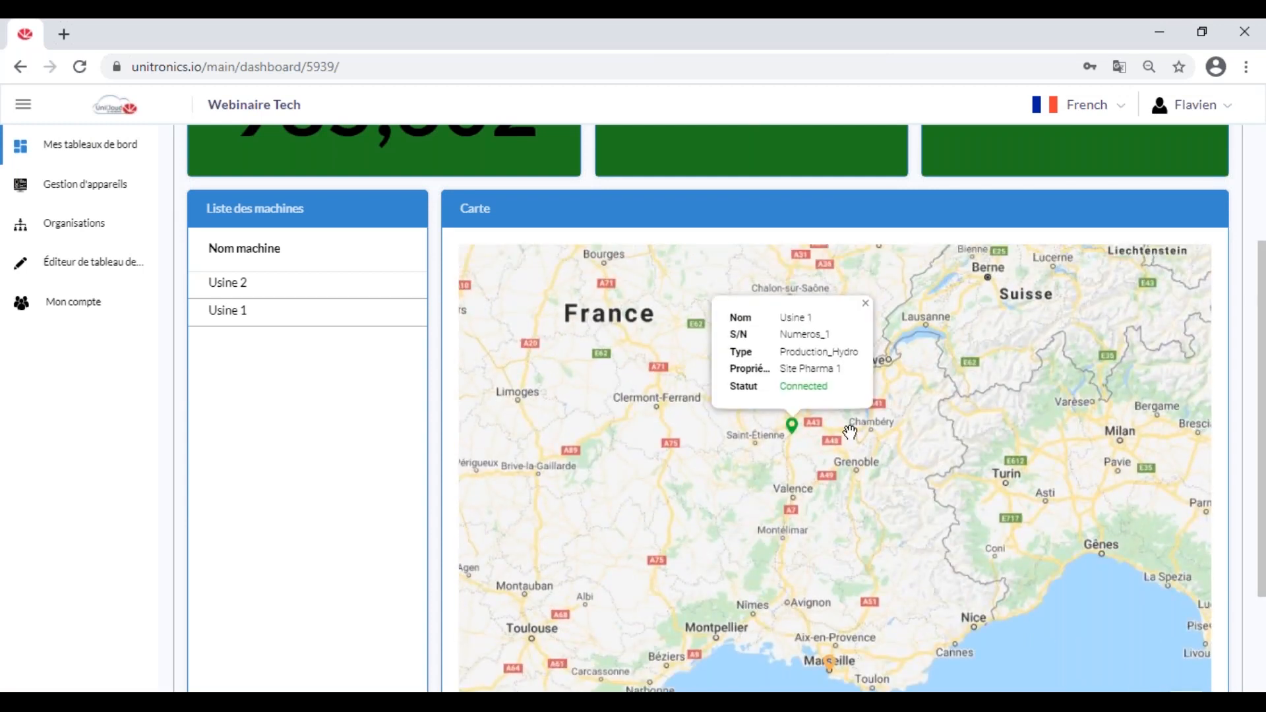
click(794, 436)
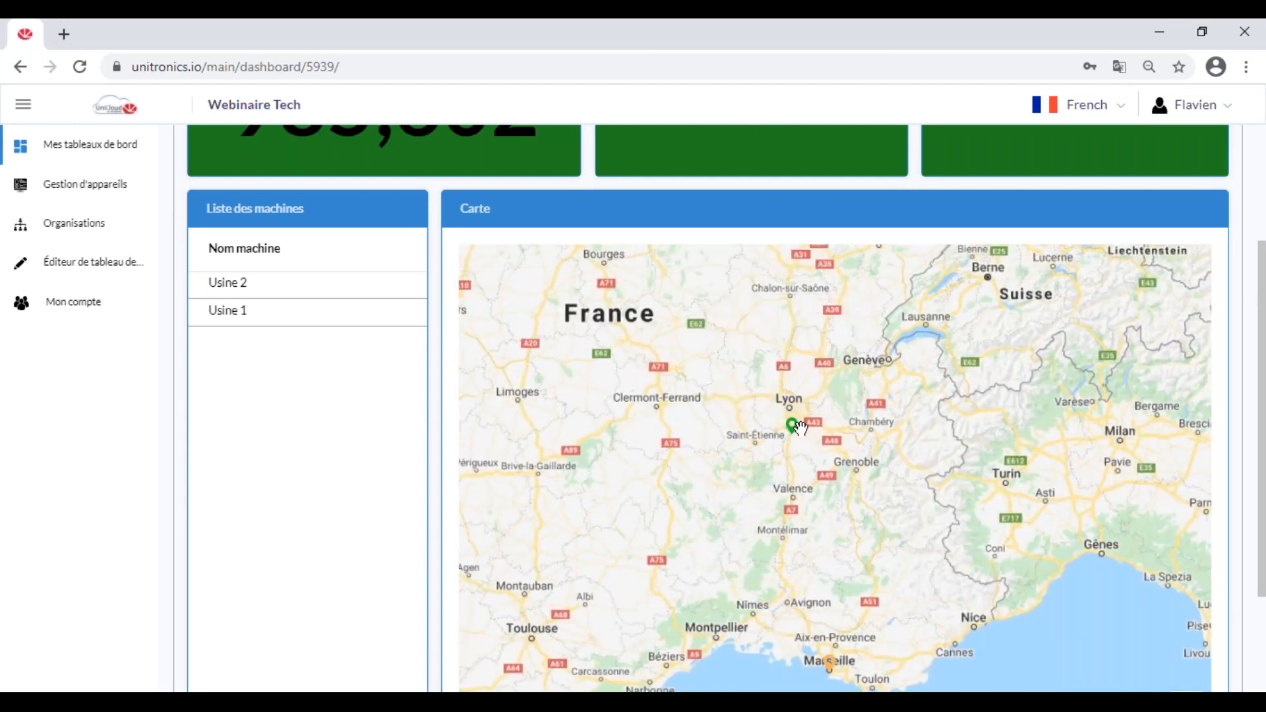
click(797, 436)
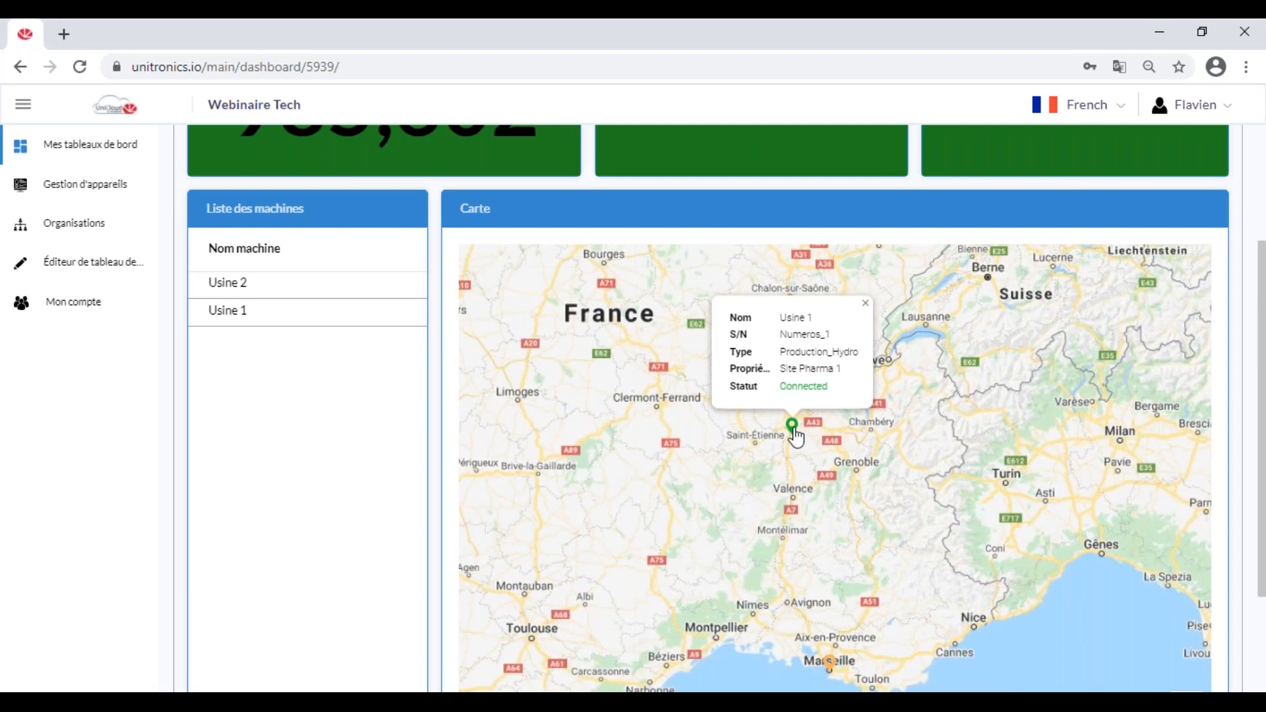
Step: Show the details of the Usine 2 marker on the map and open the Valeurs process dashboard from the Usine 1 marker
drag(908, 554, 895, 416)
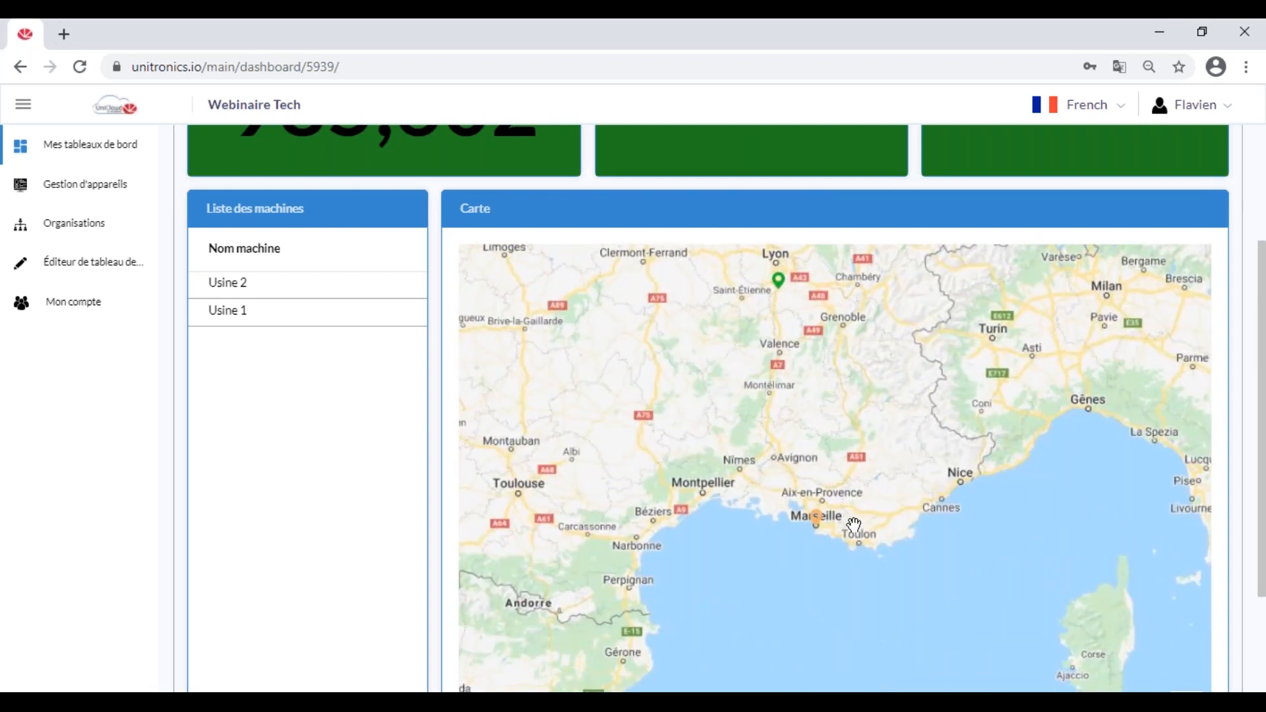
click(818, 524)
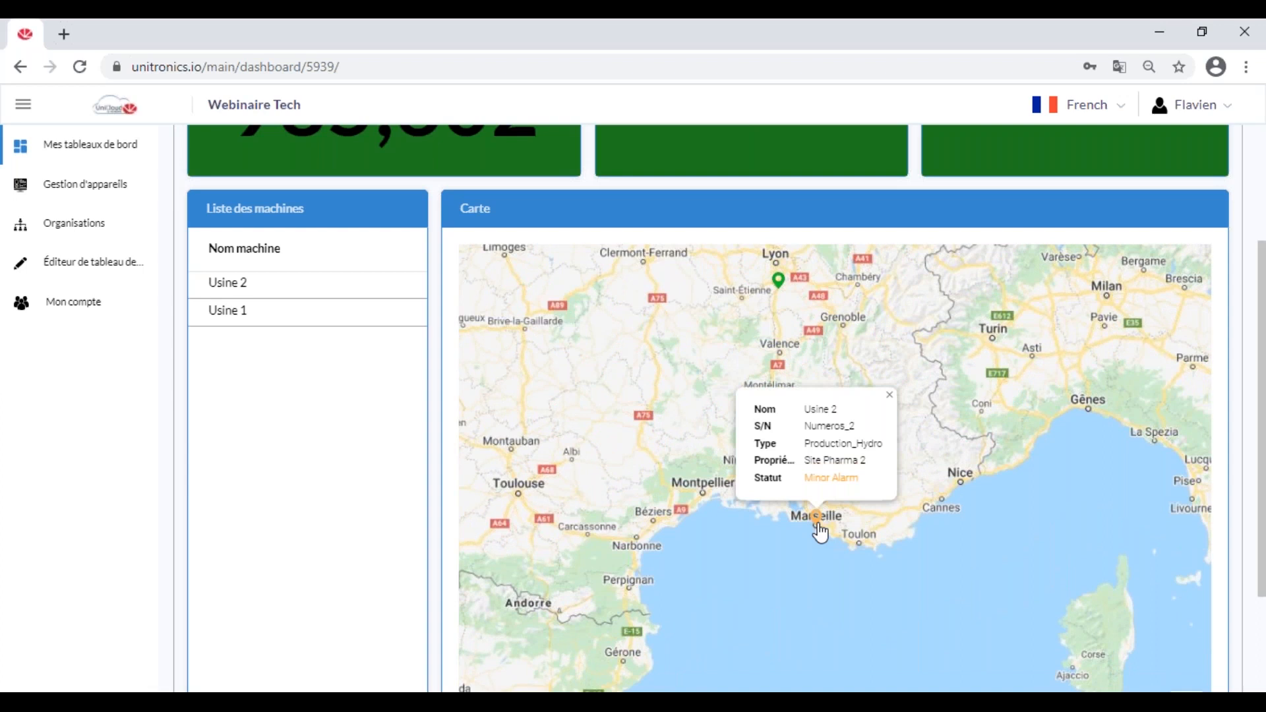
drag(779, 282, 809, 333)
mouse_move(809, 333)
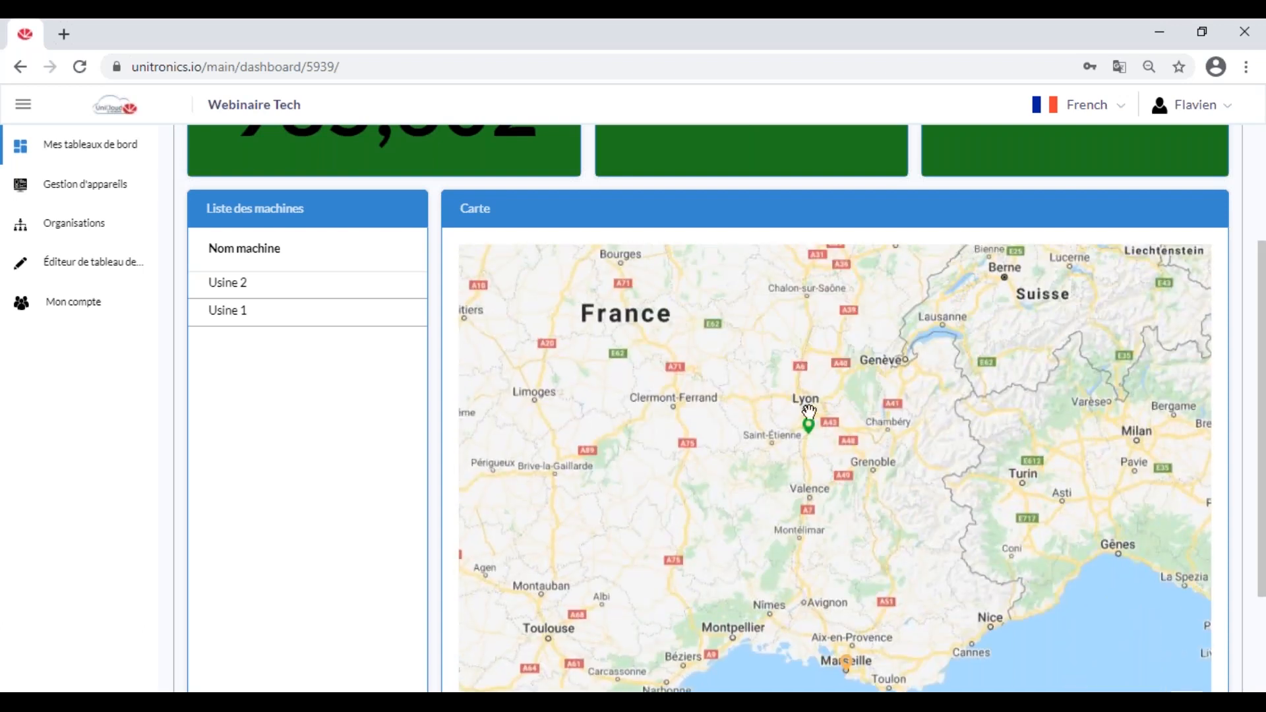
mouse_move(811, 433)
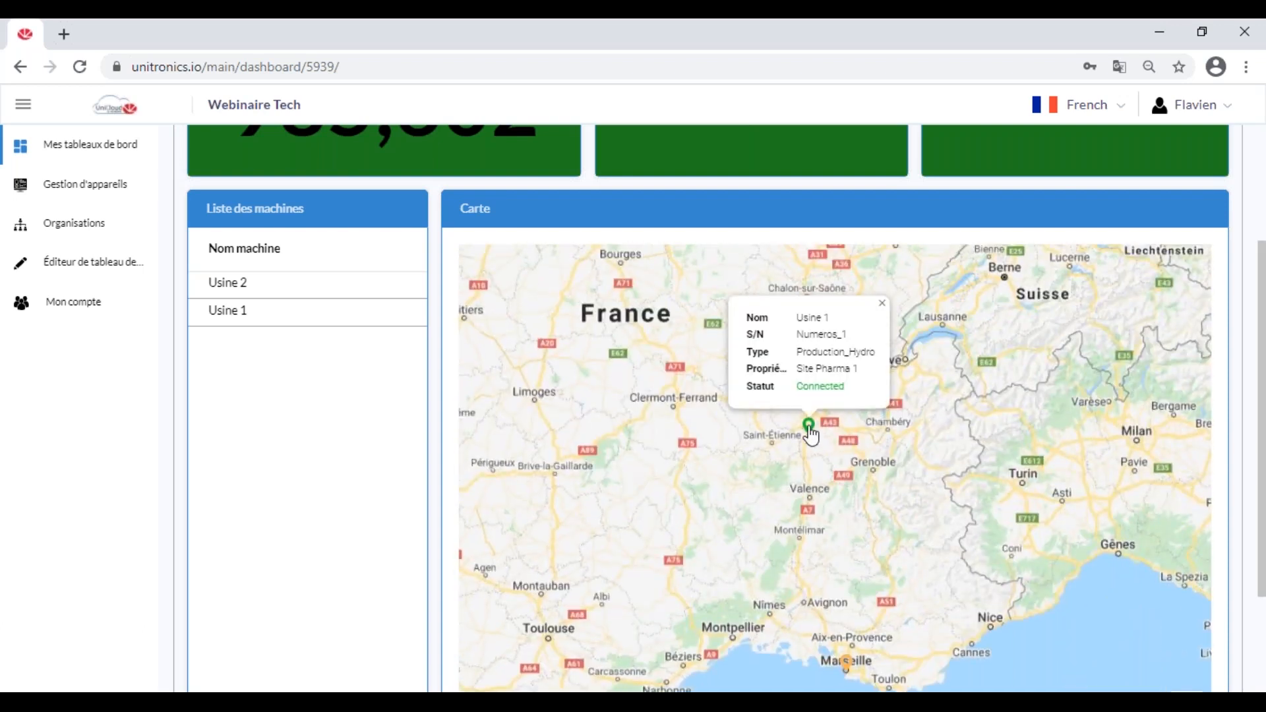
click(811, 433)
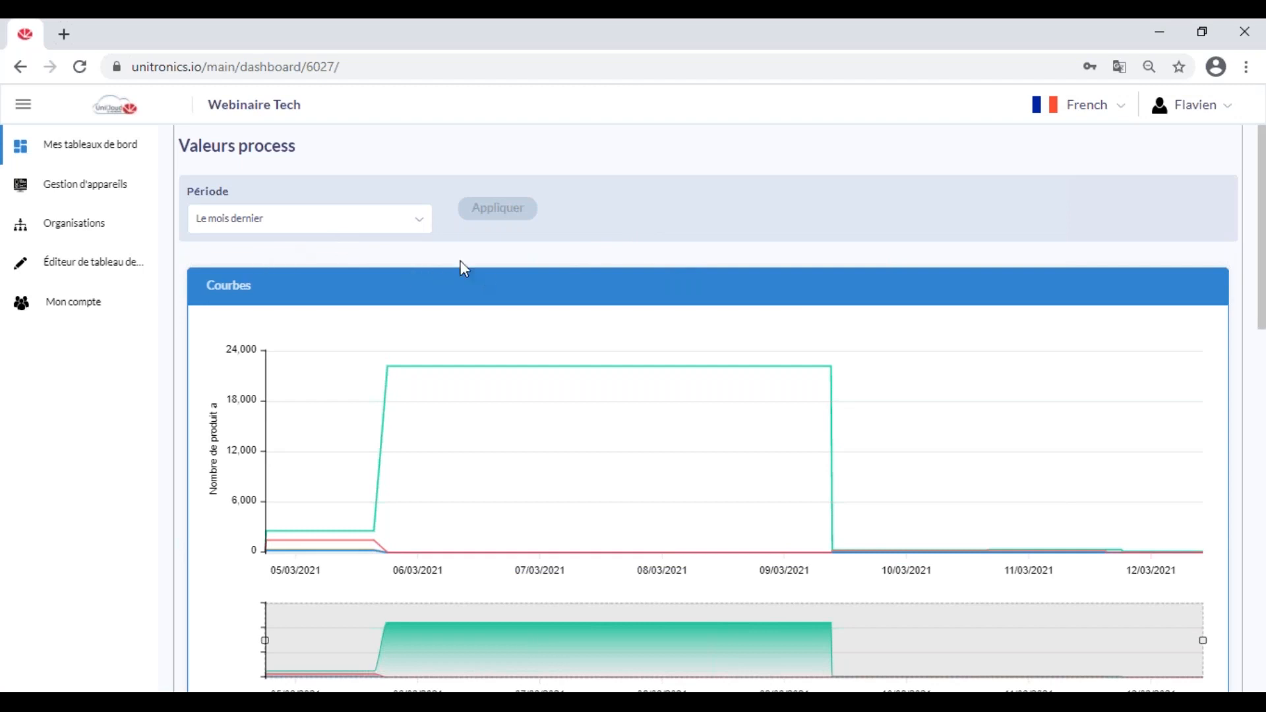
Step: Examine Usine 1's process curves, OK bottle counts, histogram and alarm list on the Valeurs process dashboard
click(335, 224)
scroll(697, 264, down, 2)
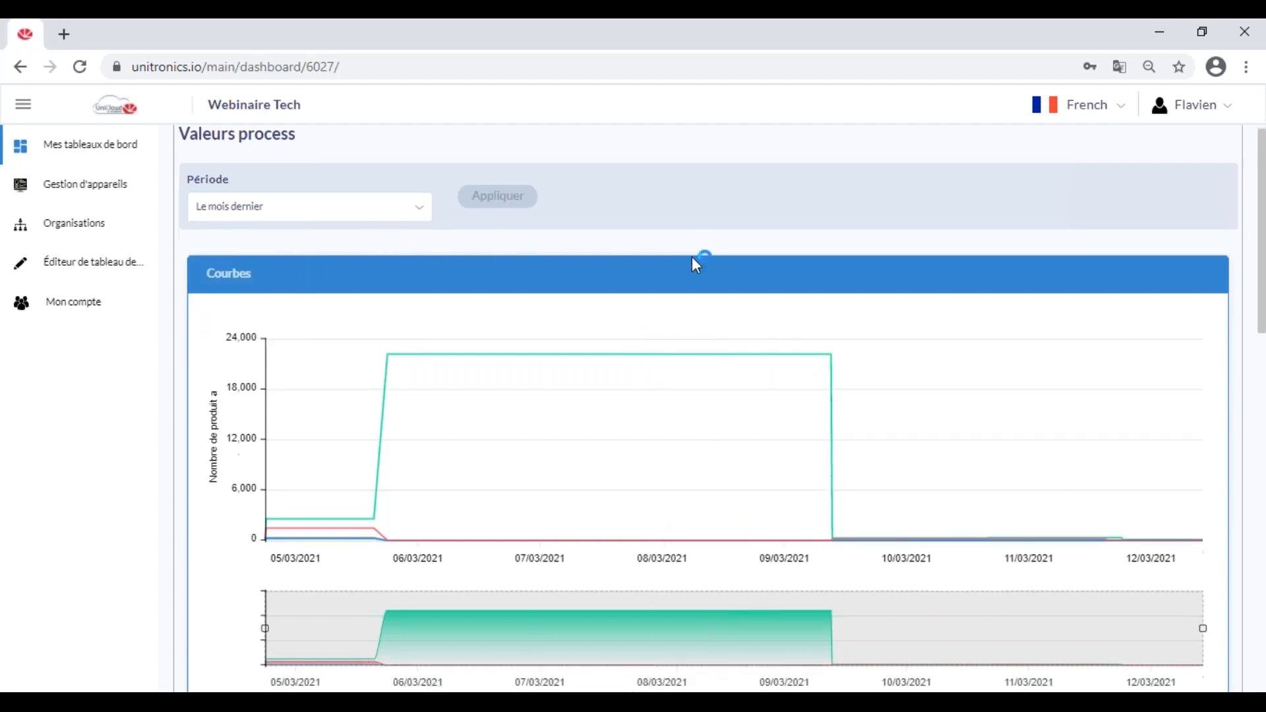
scroll(226, 414, down, 2)
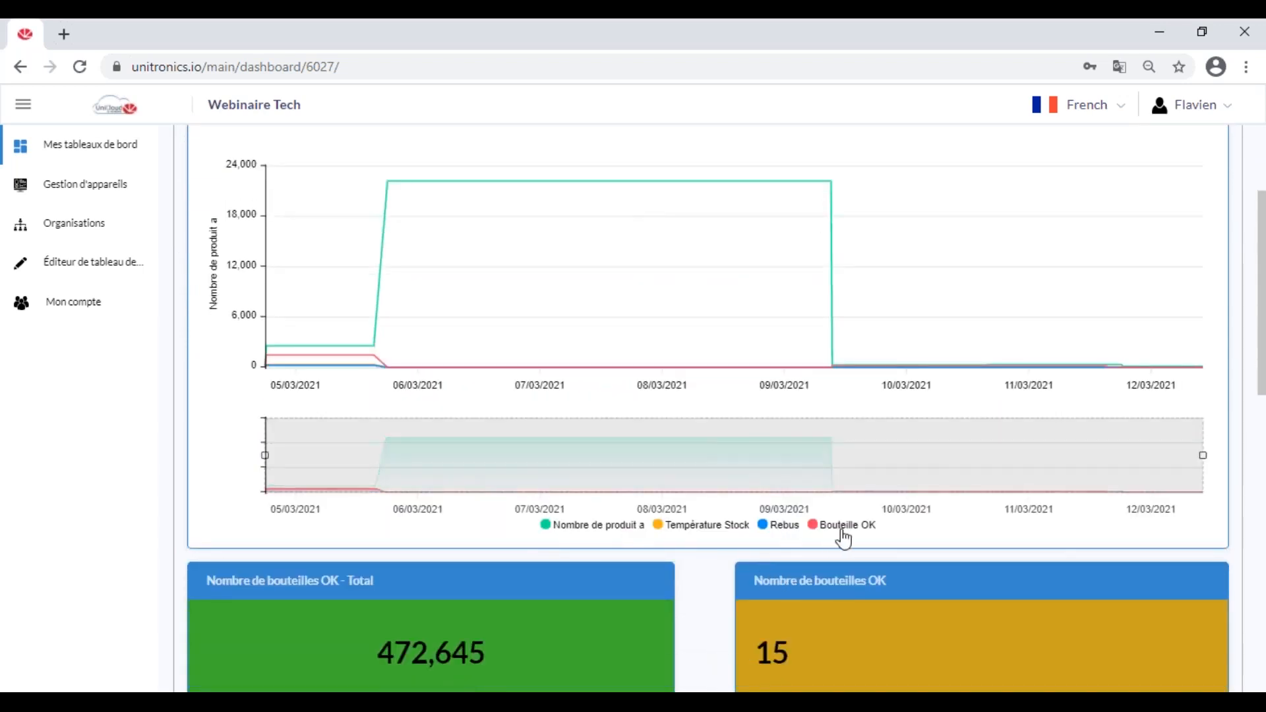
scroll(628, 283, down, 3)
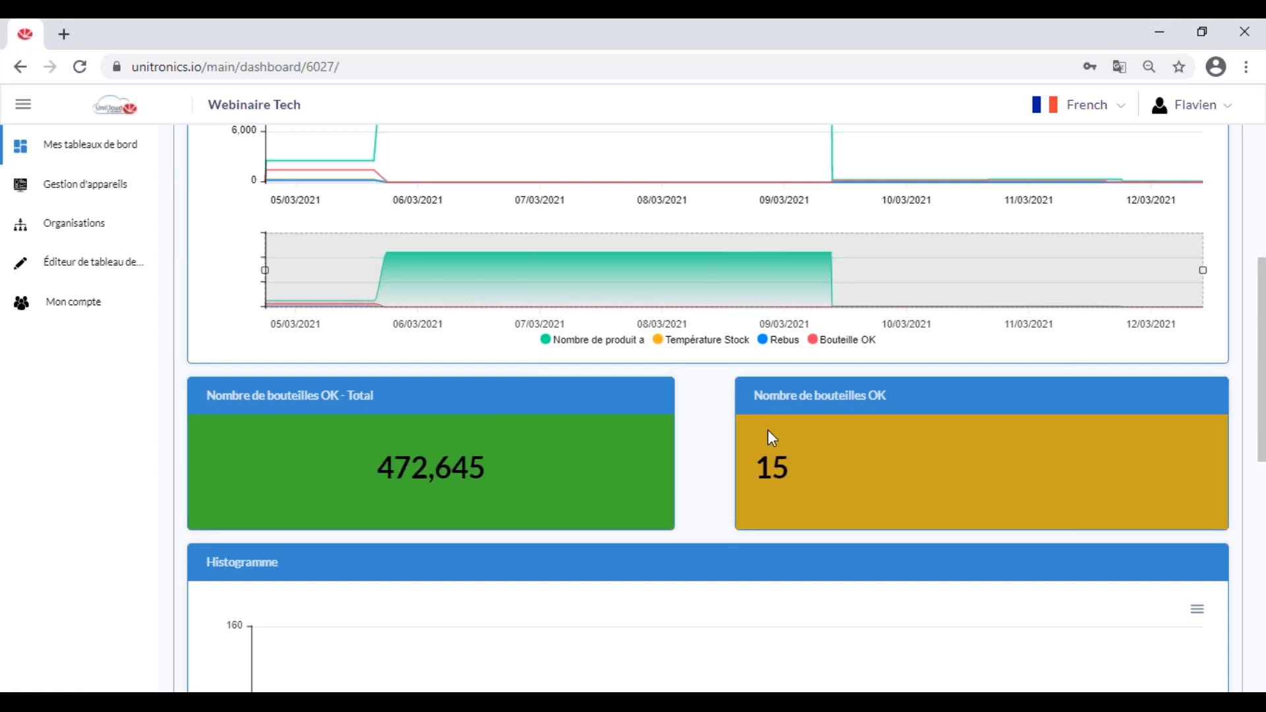
scroll(791, 425, down, 5)
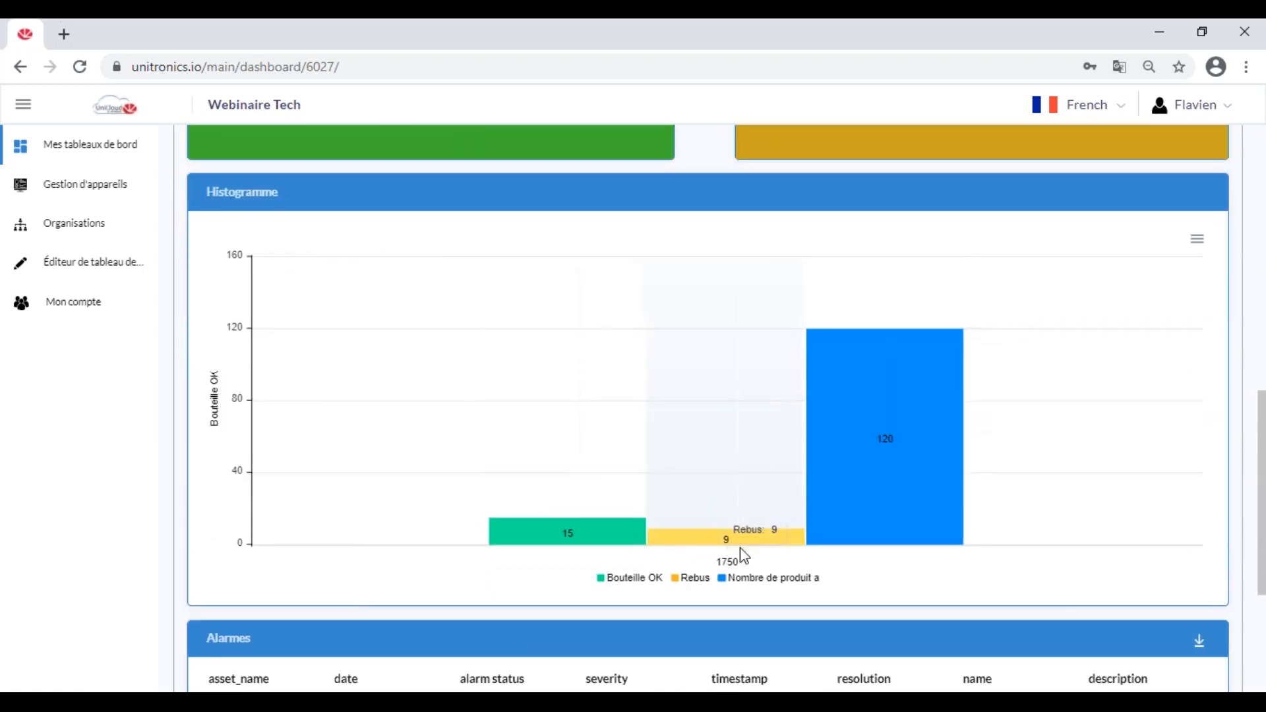
scroll(1055, 415, down, 1)
scroll(1055, 415, down, 3)
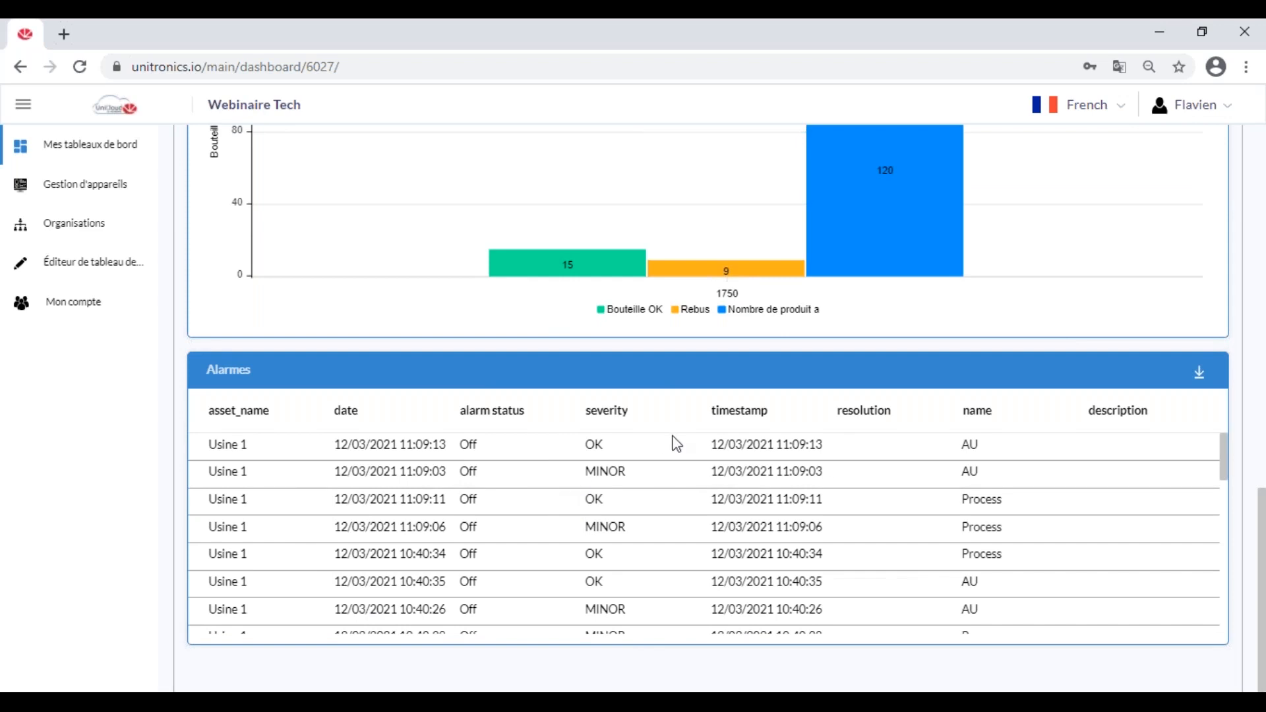
scroll(689, 441, up, 3)
scroll(688, 436, up, 12)
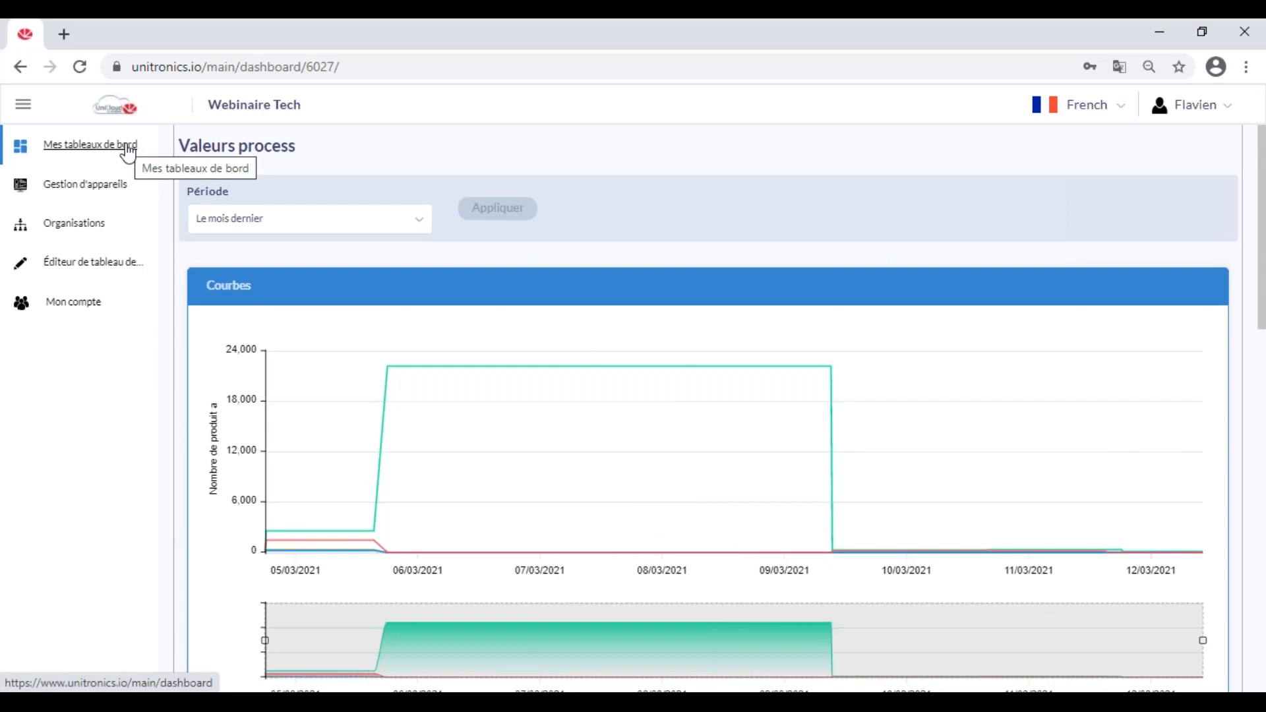
scroll(565, 432, down, 5)
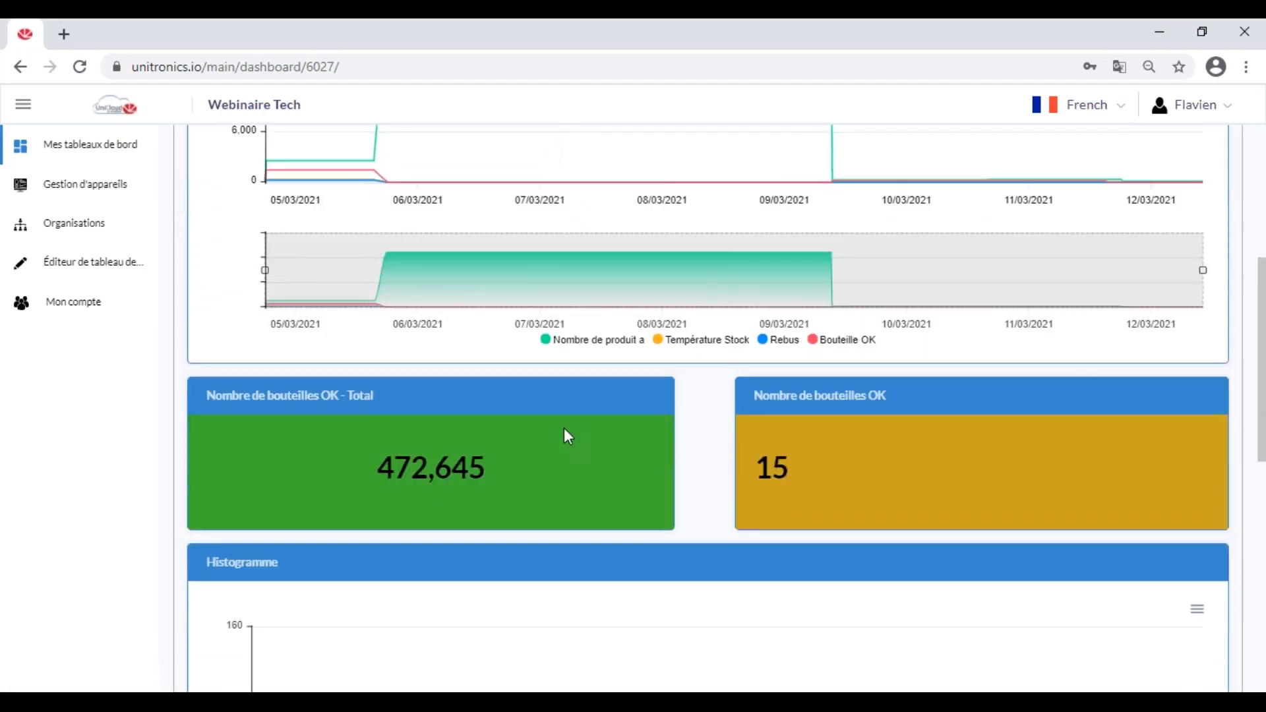
scroll(565, 432, up, 5)
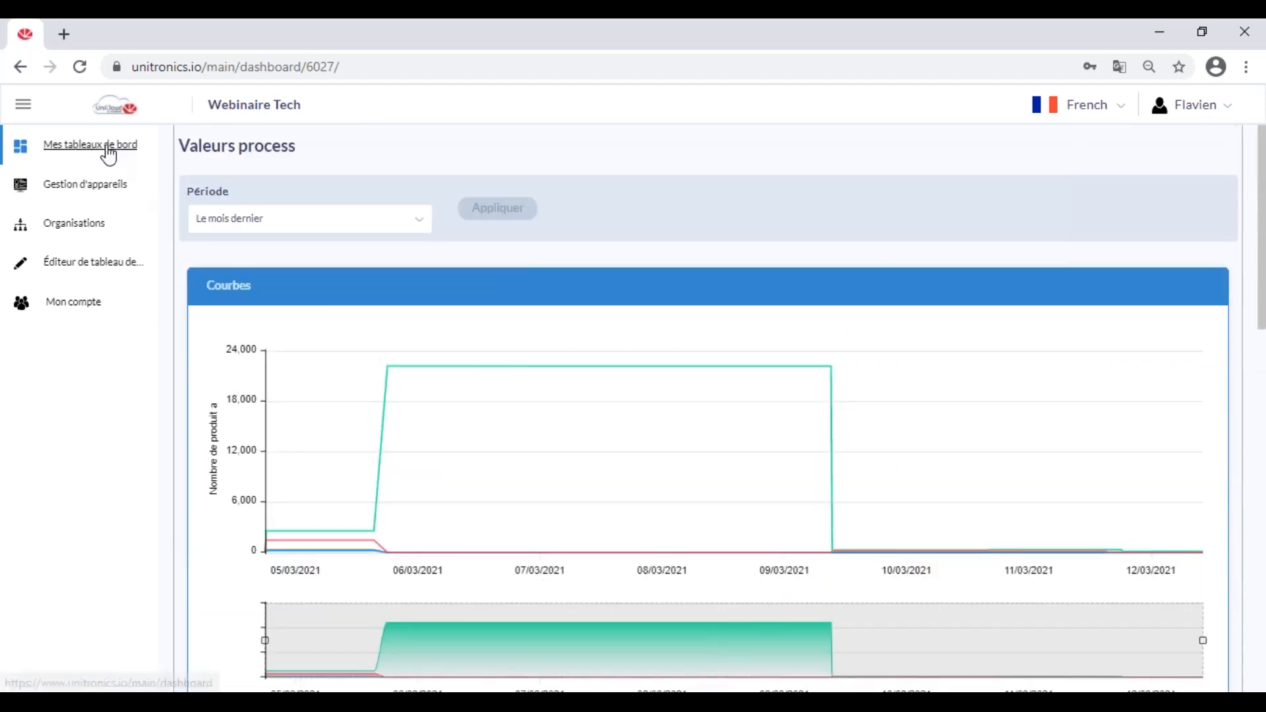
Step: Return to the Choix machine dashboard and open Usine 2's Valeurs process dashboard from its map marker
click(107, 153)
scroll(475, 368, down, 3)
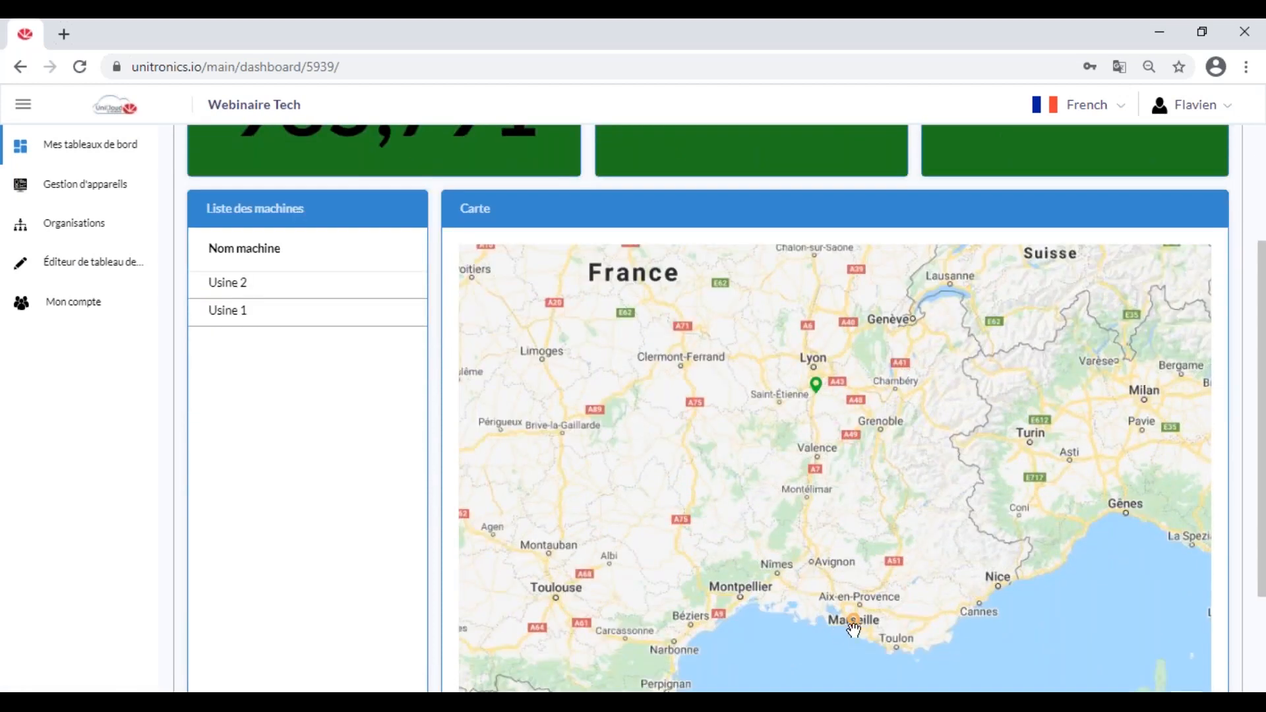
click(856, 625)
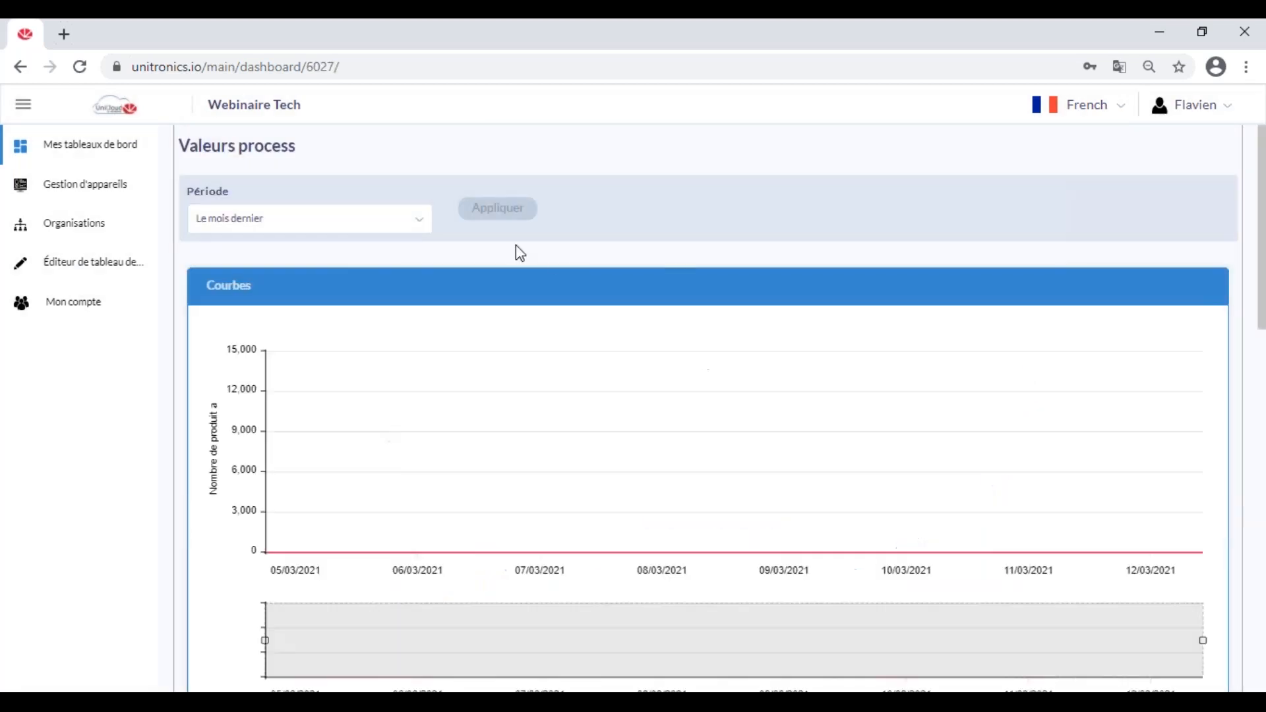
Step: Examine Usine 2's process curves, OK bottle counts, histogram and alarm list
scroll(736, 261, down, 5)
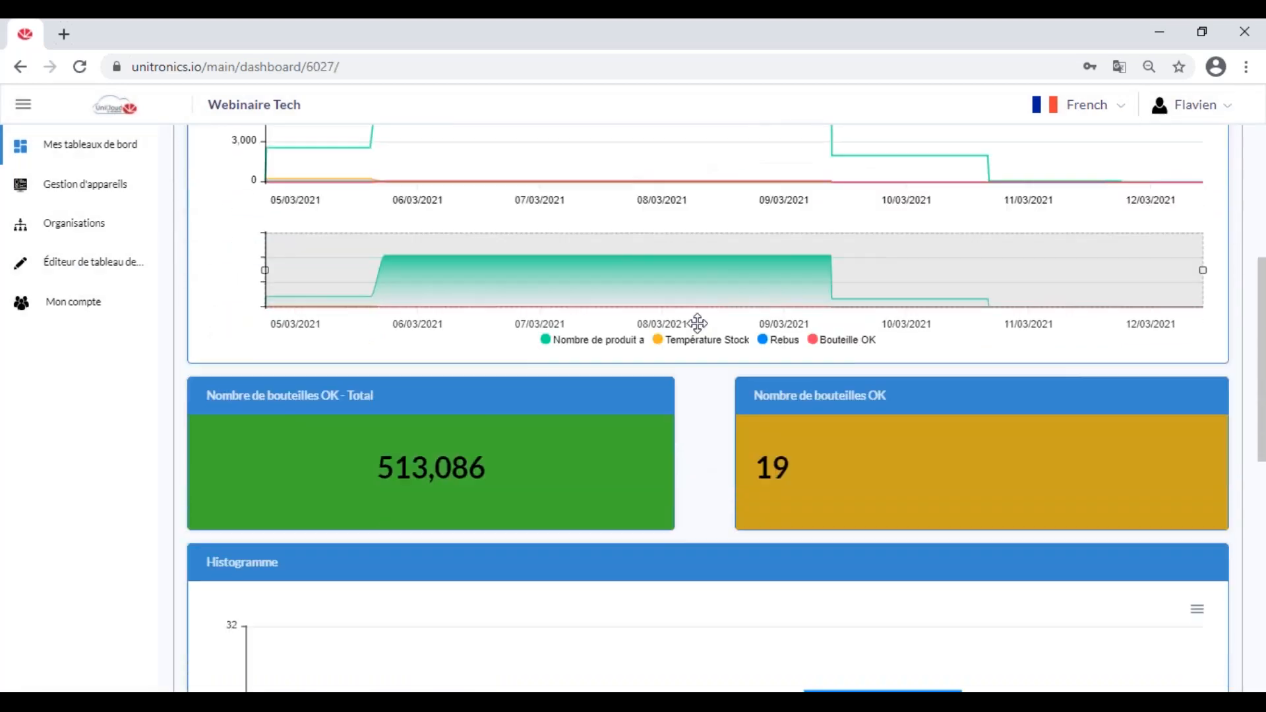
scroll(690, 476, down, 4)
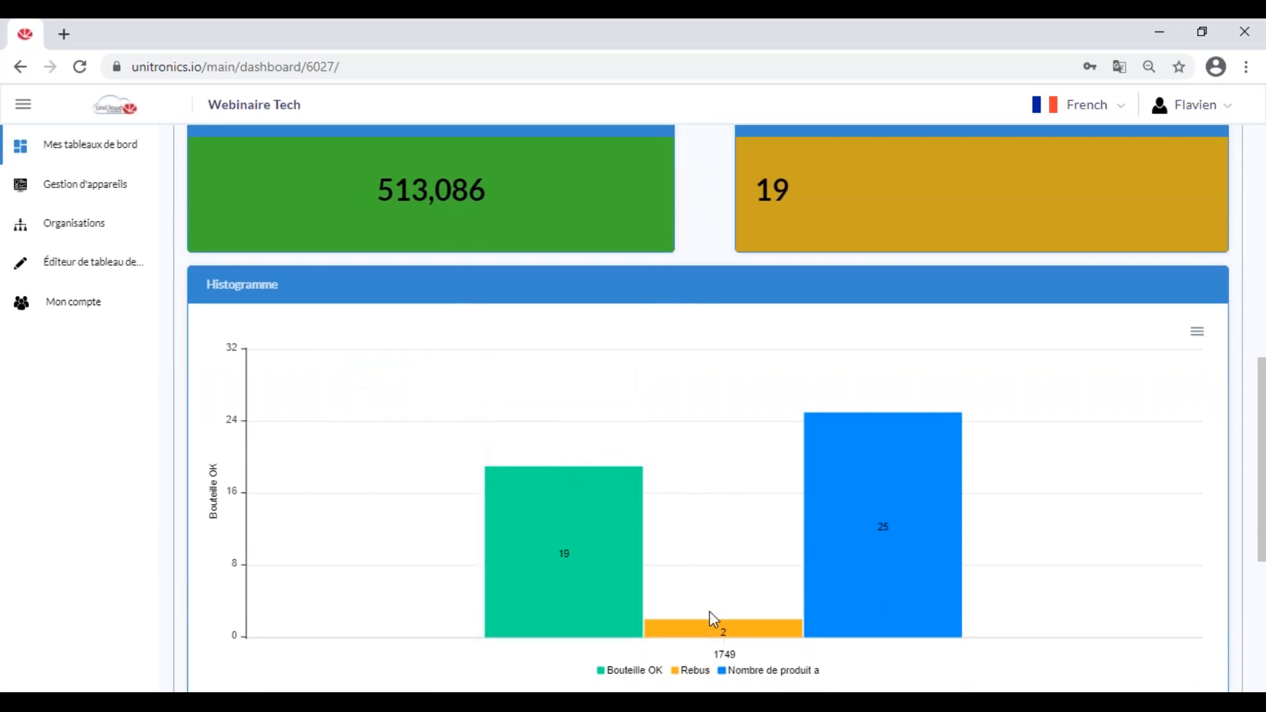
scroll(865, 566, down, 5)
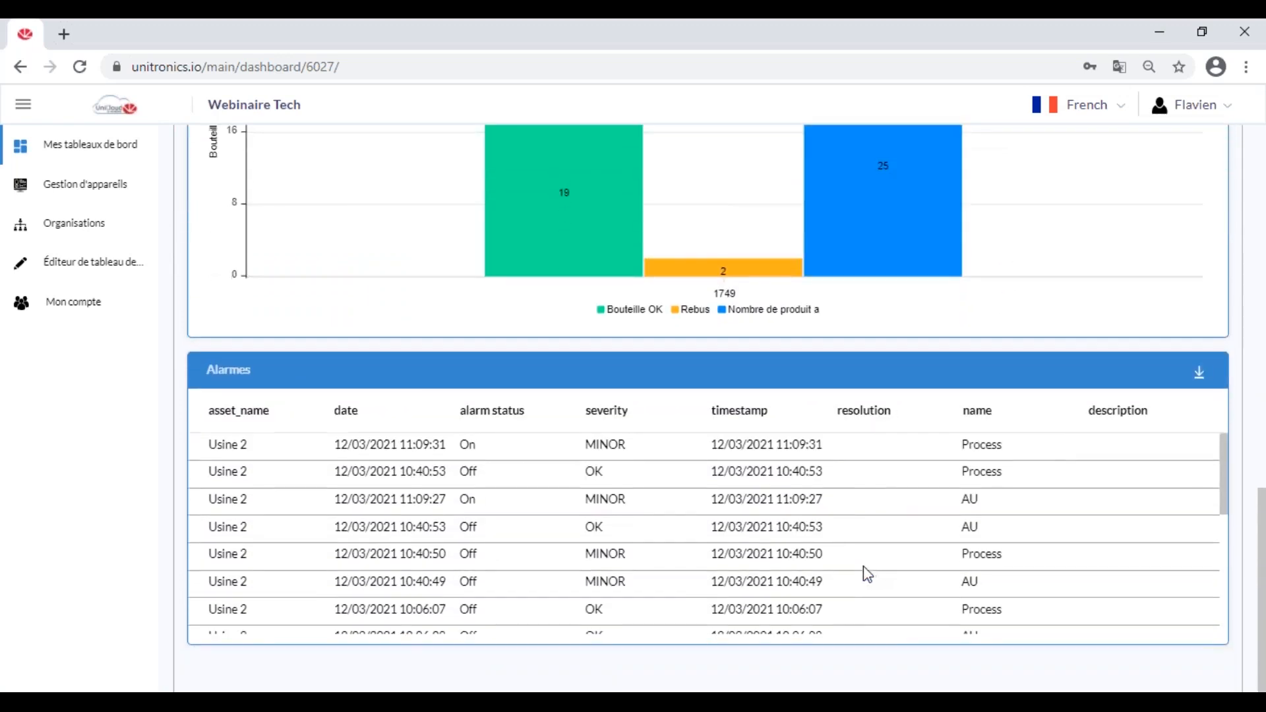
scroll(861, 567, up, 10)
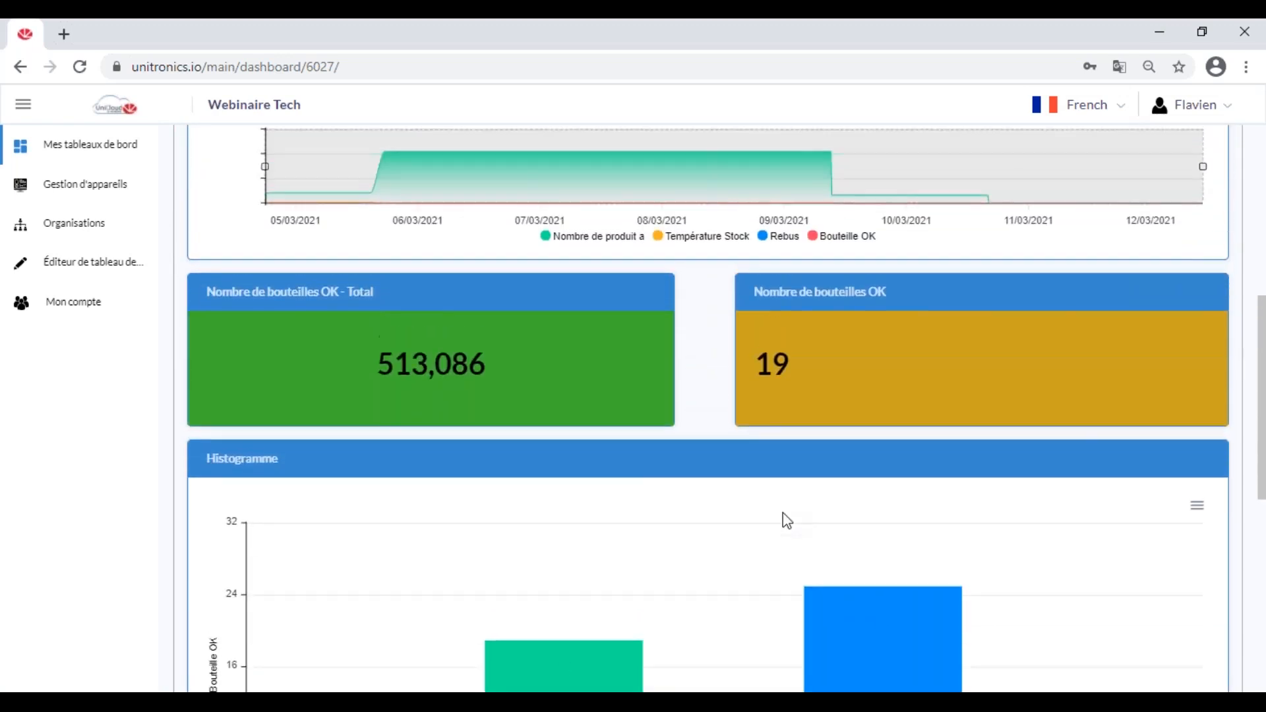
scroll(745, 515, up, 3)
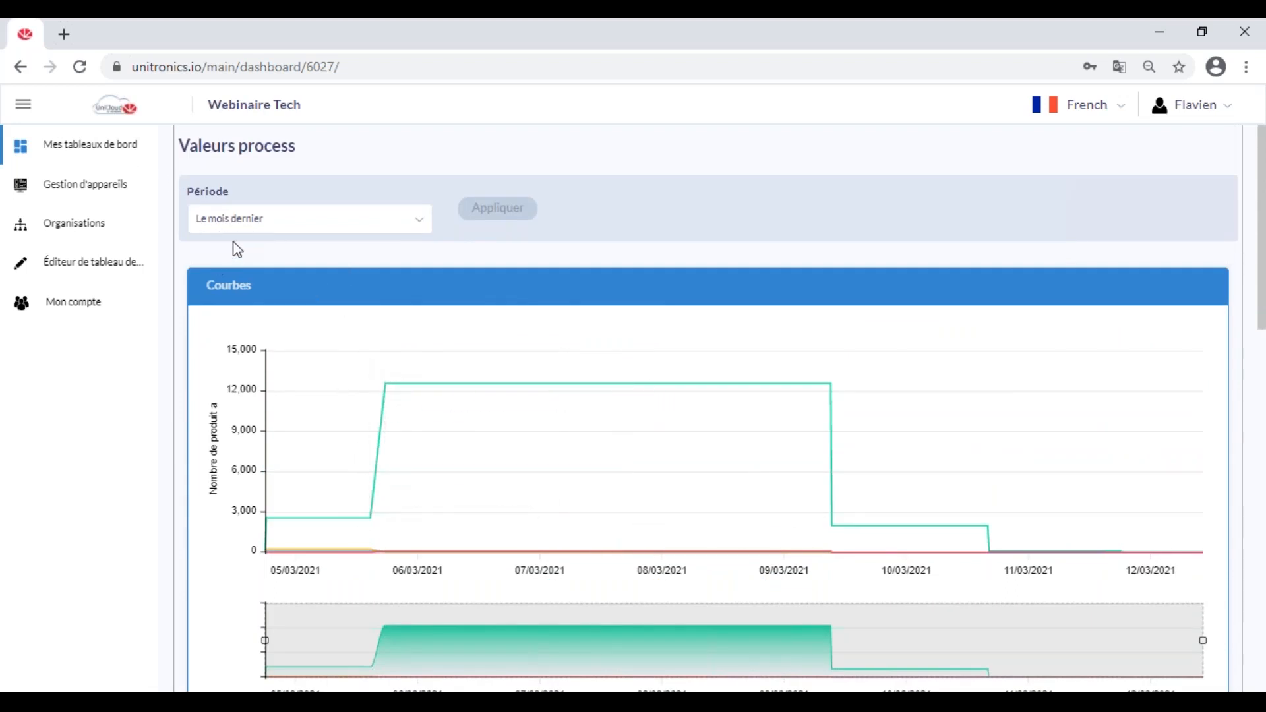
mouse_move(296, 147)
mouse_down()
mouse_move(181, 146)
mouse_move(272, 153)
mouse_up()
click(191, 150)
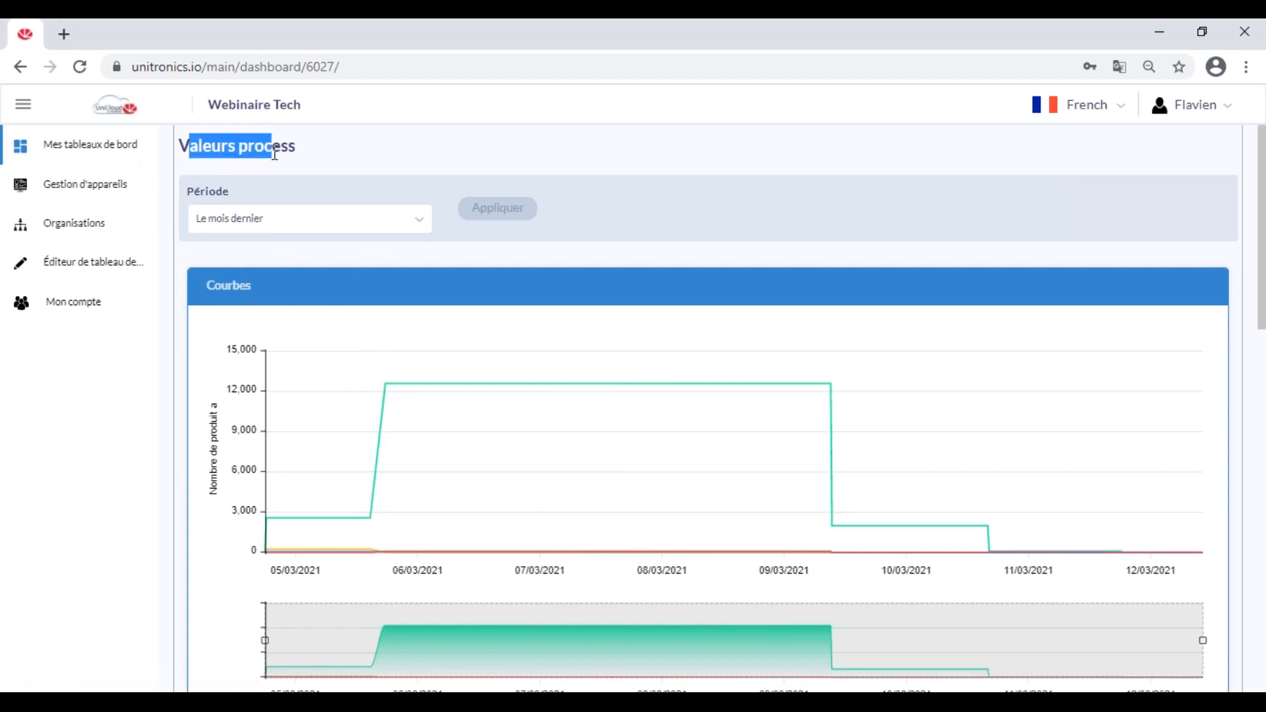
click(278, 154)
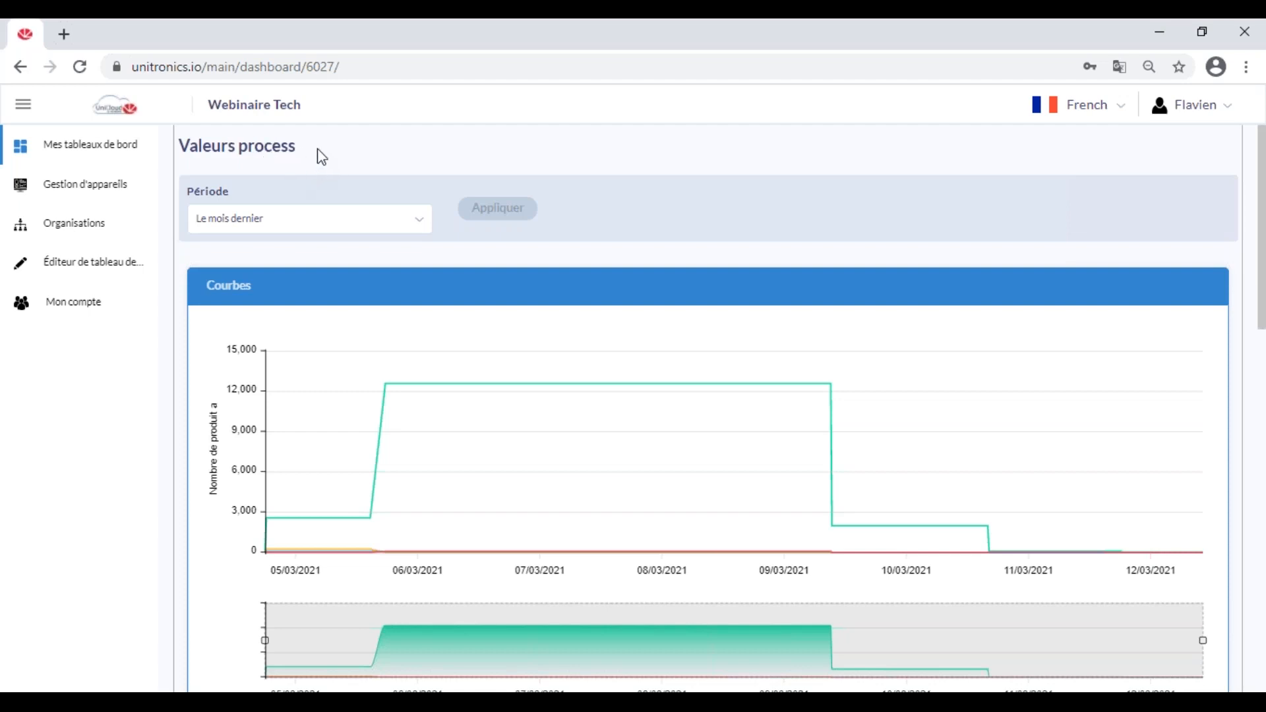
Step: Create a new dashboard named "Valeur process 2" in the dashboard editor, keeping the default filters
click(99, 276)
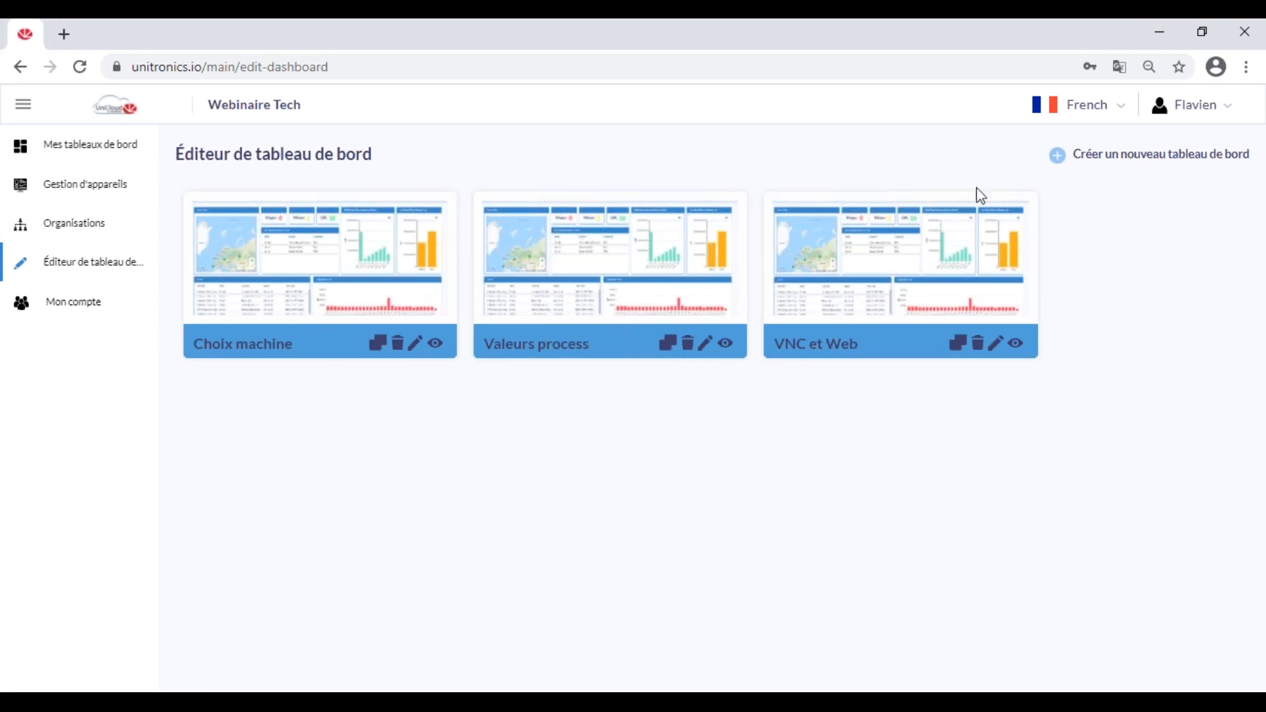
click(1134, 159)
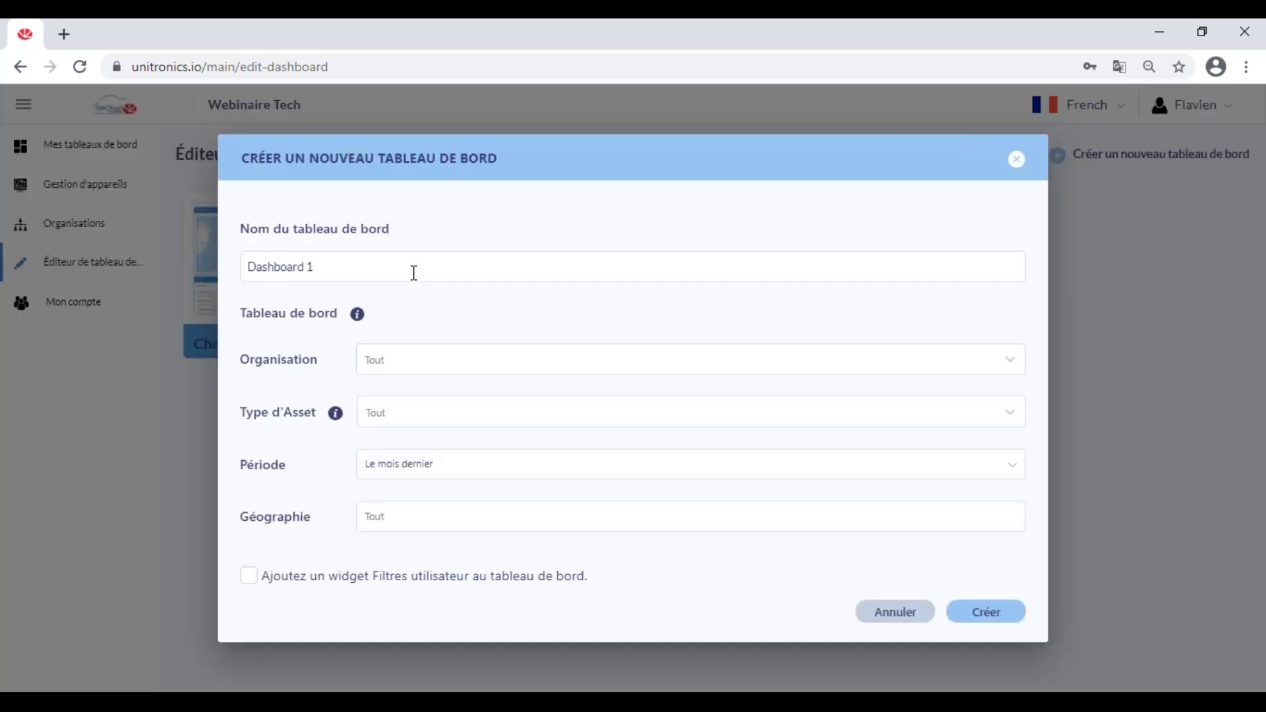
drag(414, 272, 231, 267)
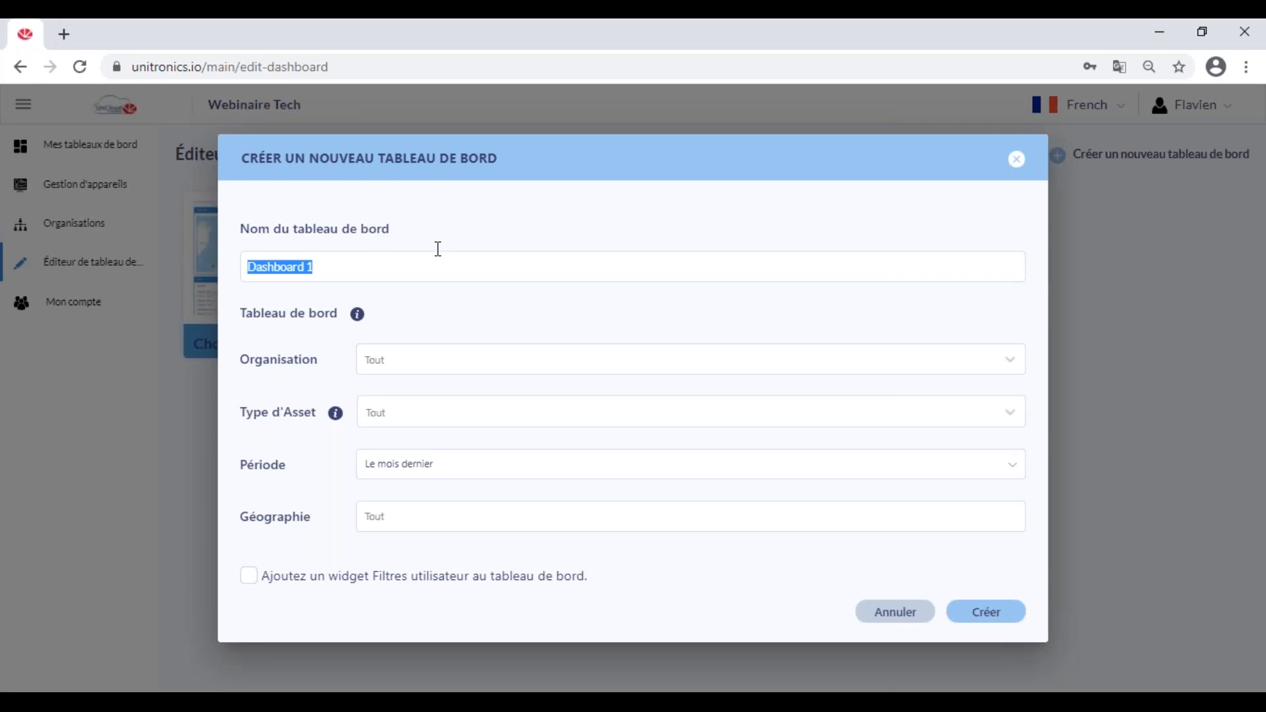
text(Vale)
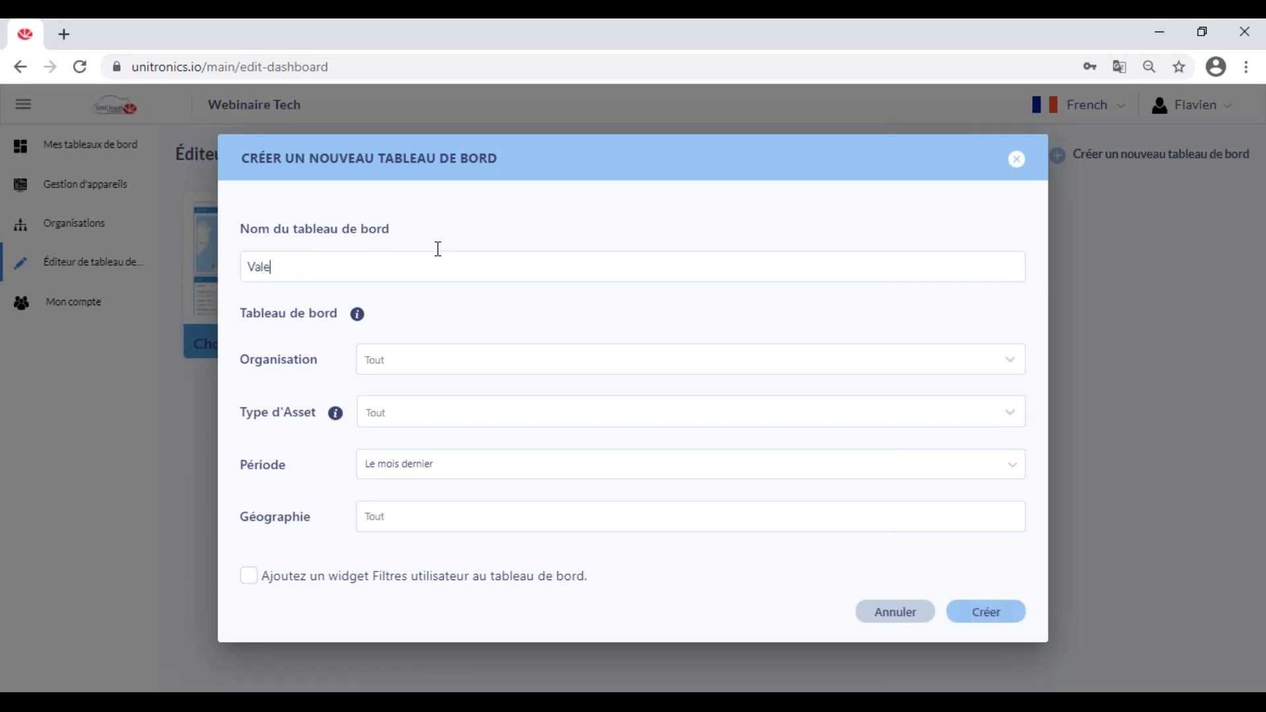
text(ur process 2)
click(995, 619)
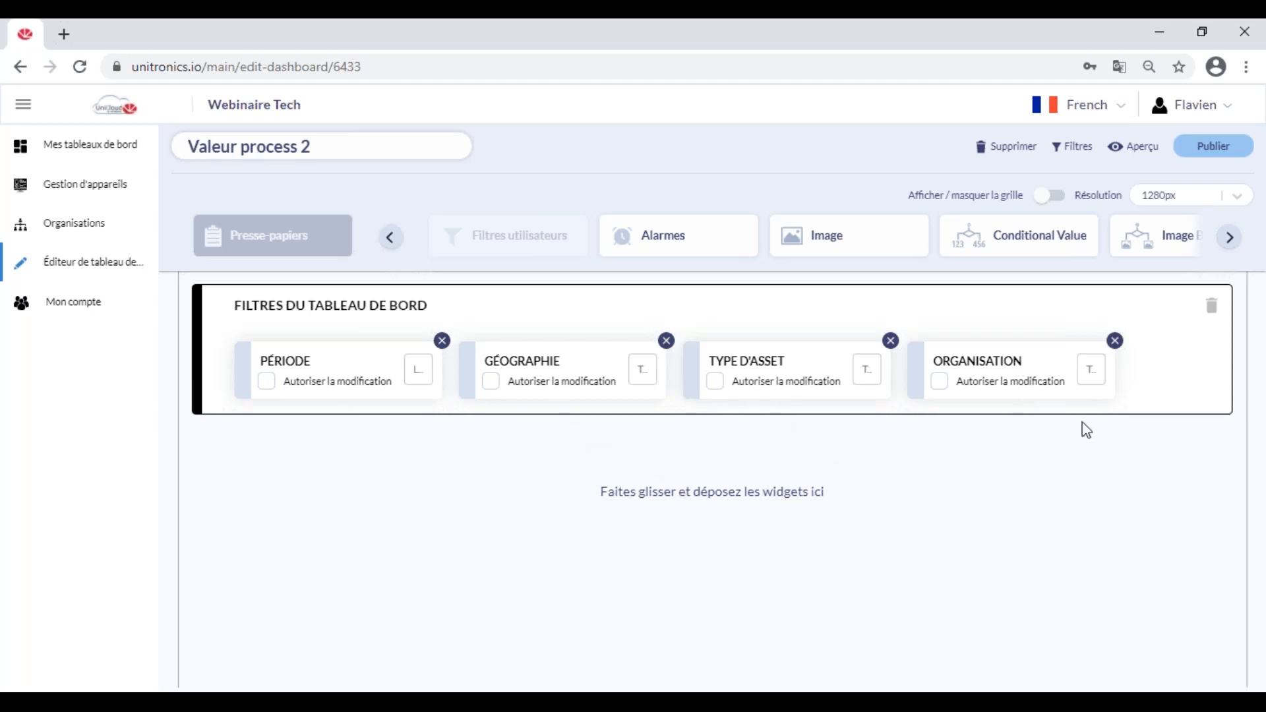
Step: Remove the Organisation, Type d'Asset and Géographie filters from the dashboard and allow modification of the Période filter
click(1115, 340)
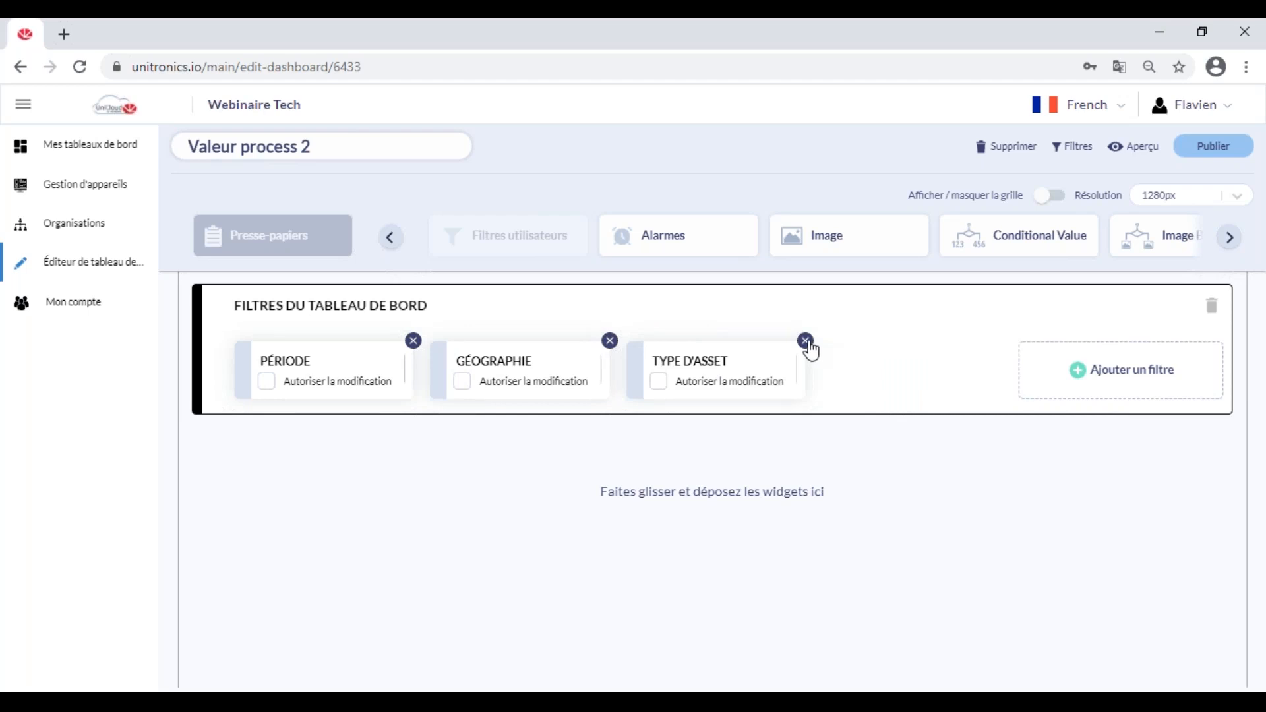
click(806, 342)
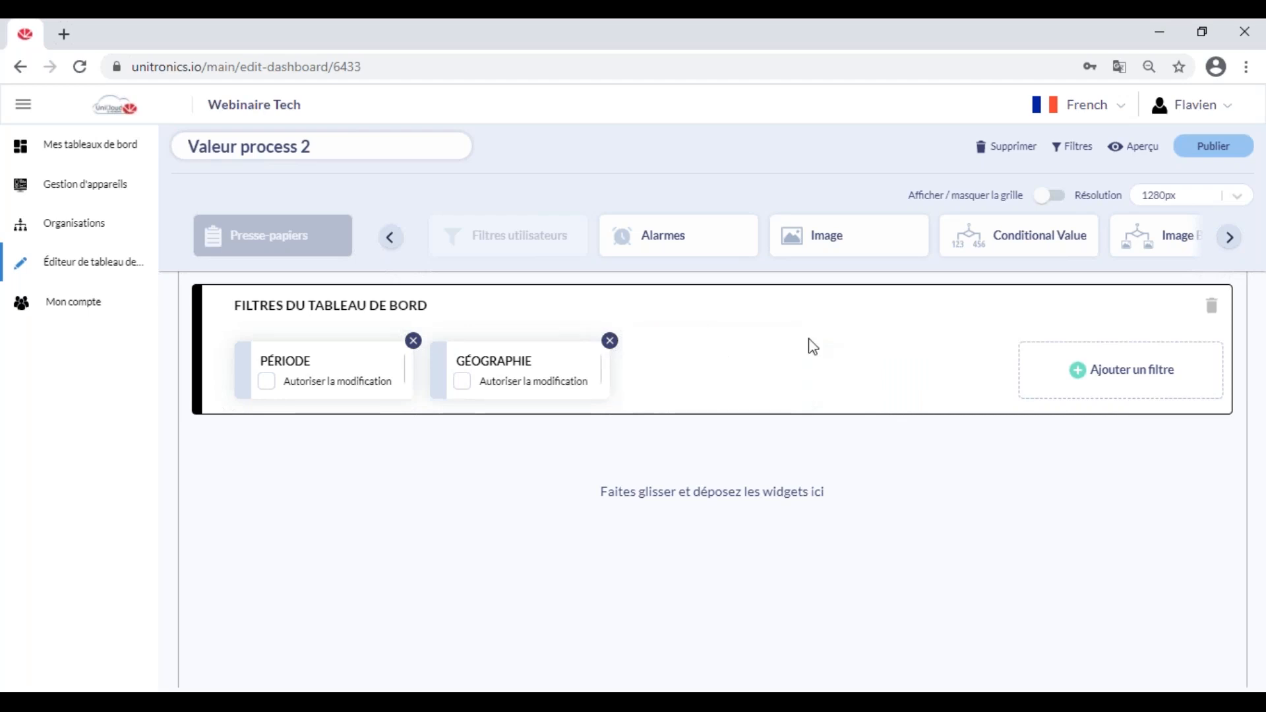
click(610, 341)
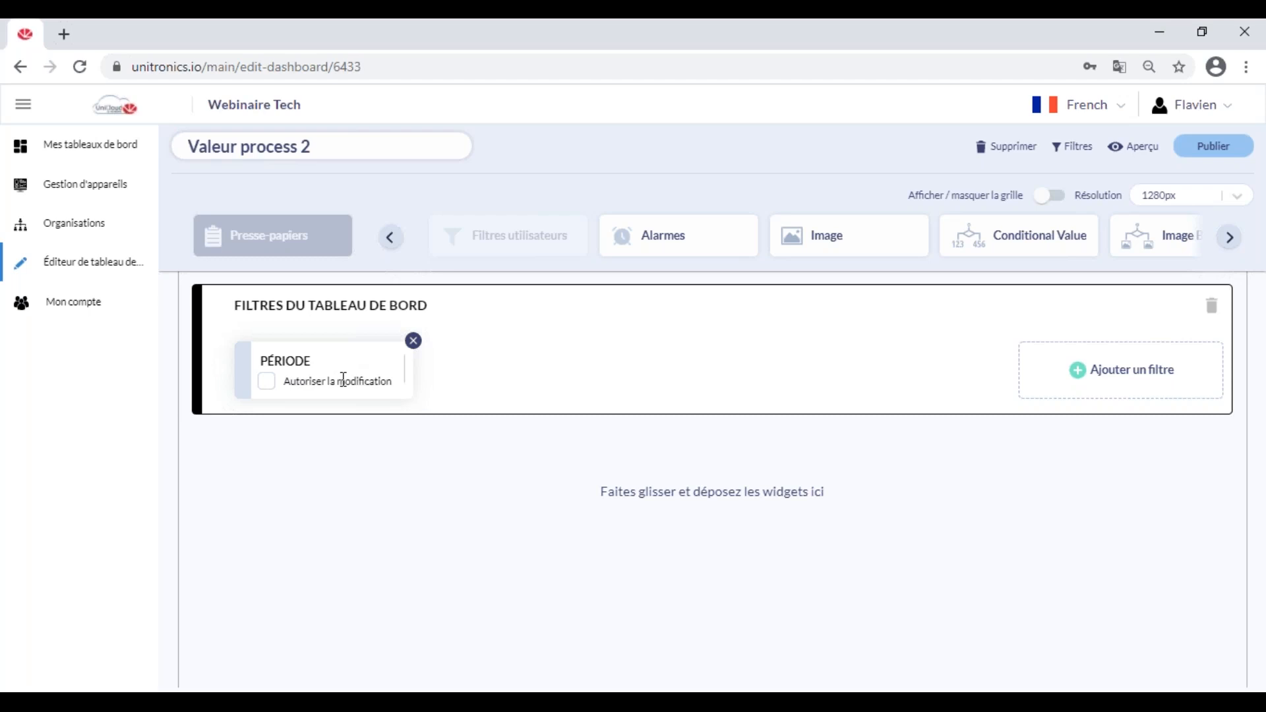
click(267, 382)
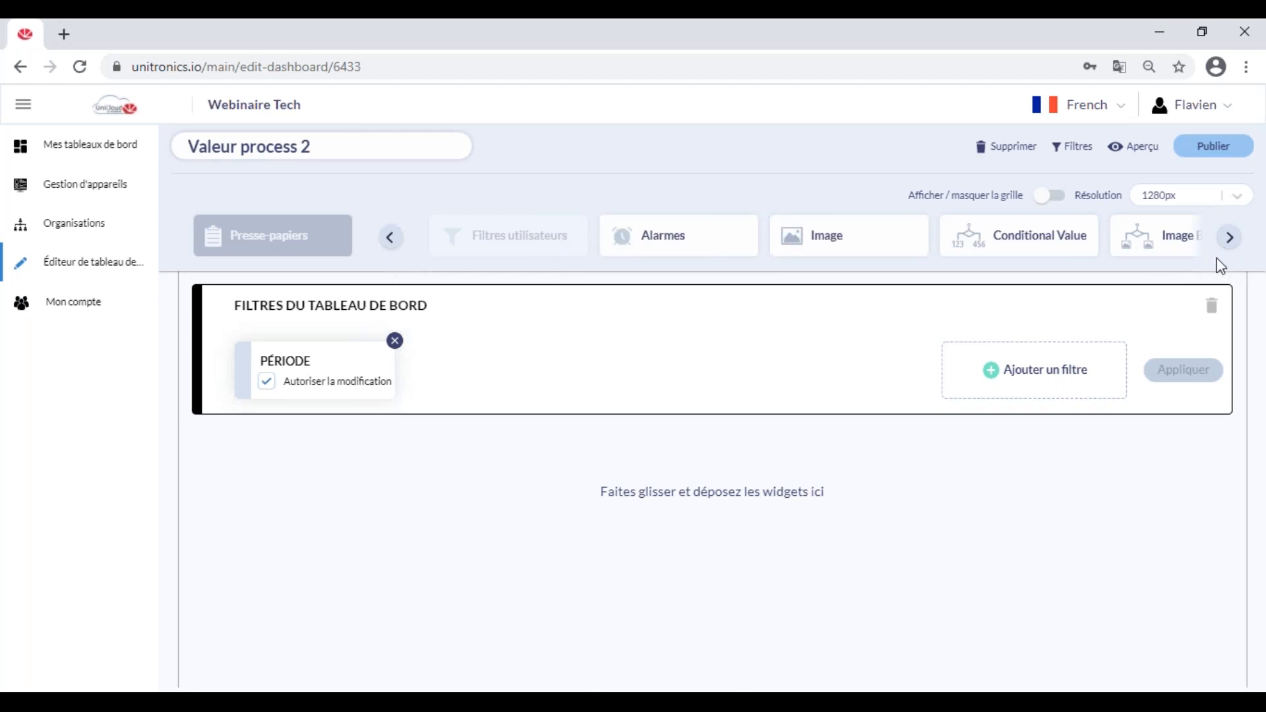
Step: Examine the widgets available for the dashboard, including Conditional Value, Image By Value, Progress Bar, Texte, VNC, Web and Valeur
click(1230, 239)
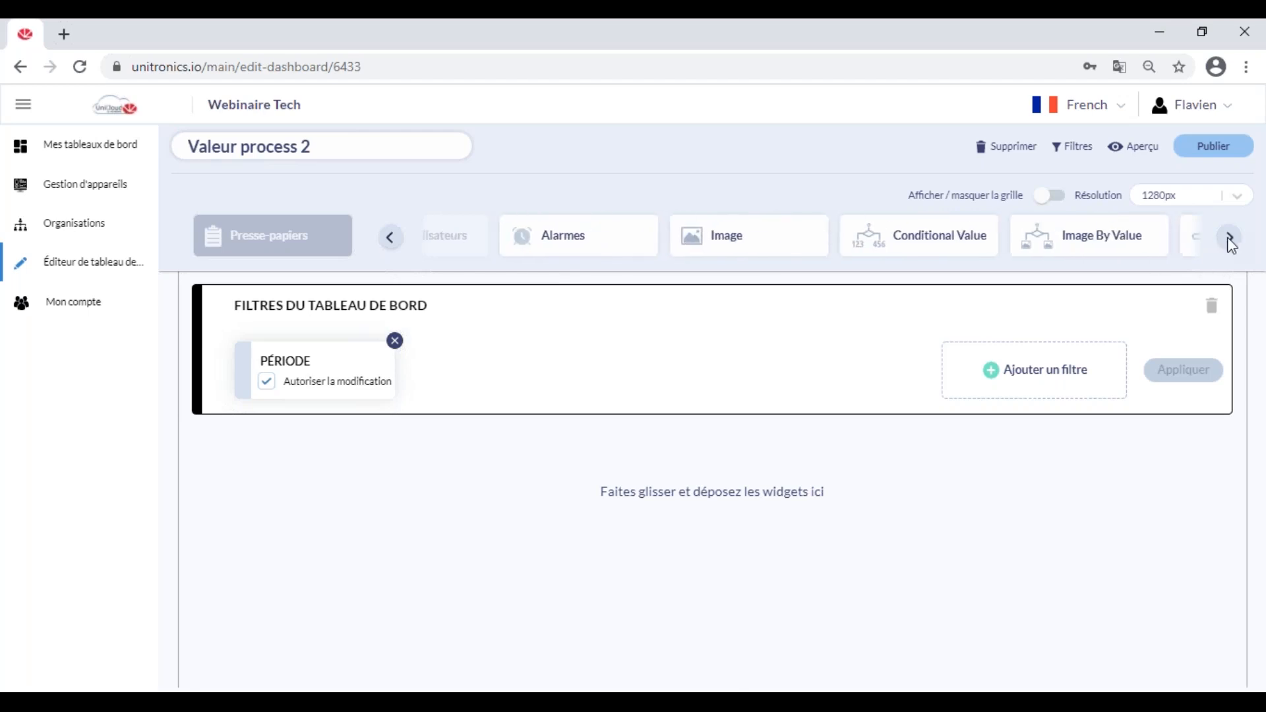
click(1230, 239)
click(1230, 239)
click(1230, 239)
click(1231, 239)
click(1231, 240)
click(1230, 240)
click(1230, 240)
click(1230, 240)
click(1230, 239)
click(1230, 240)
click(1231, 240)
click(391, 240)
click(391, 241)
click(391, 241)
click(391, 241)
click(391, 240)
click(391, 238)
click(391, 239)
click(390, 238)
click(391, 239)
click(391, 239)
click(390, 239)
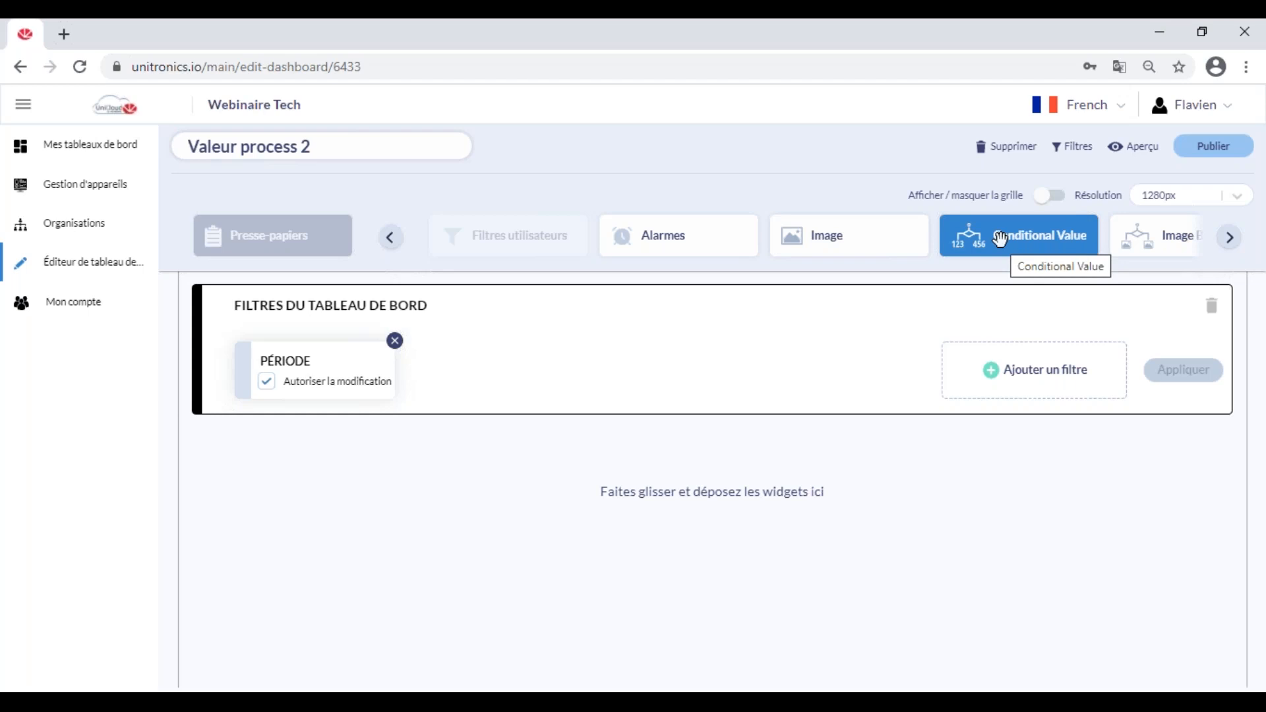
click(1230, 239)
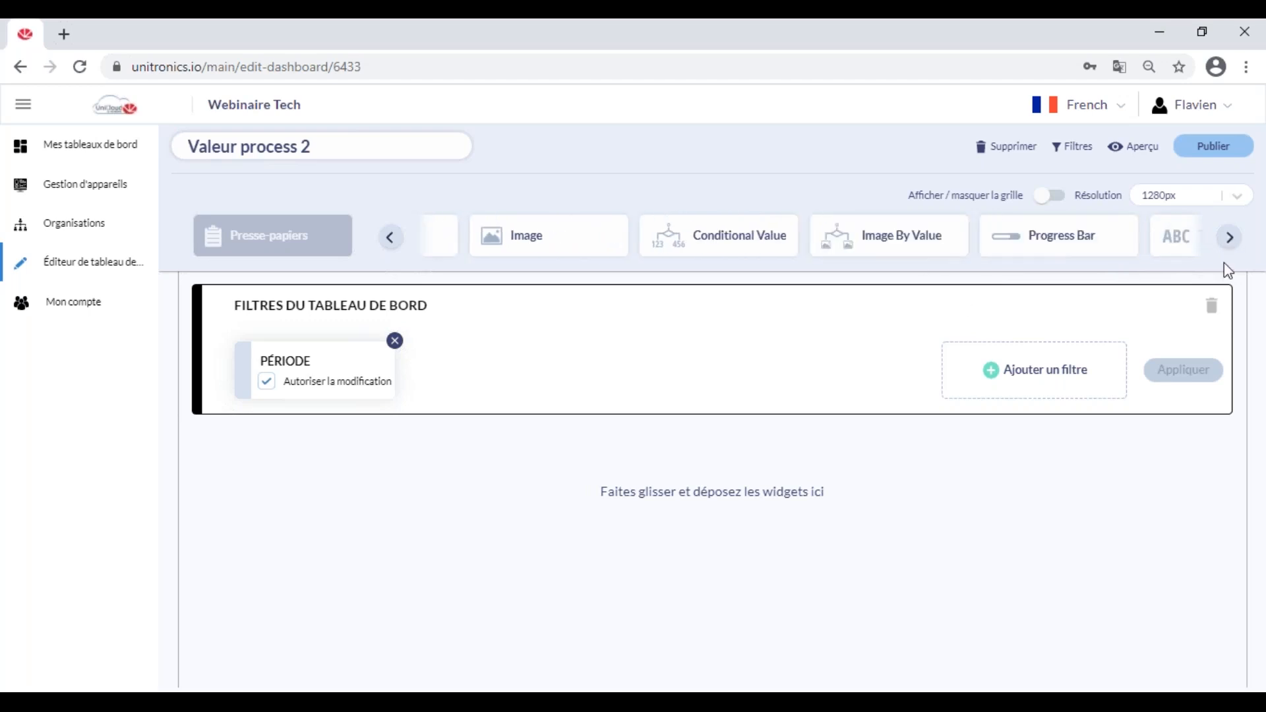
click(1230, 238)
click(1231, 238)
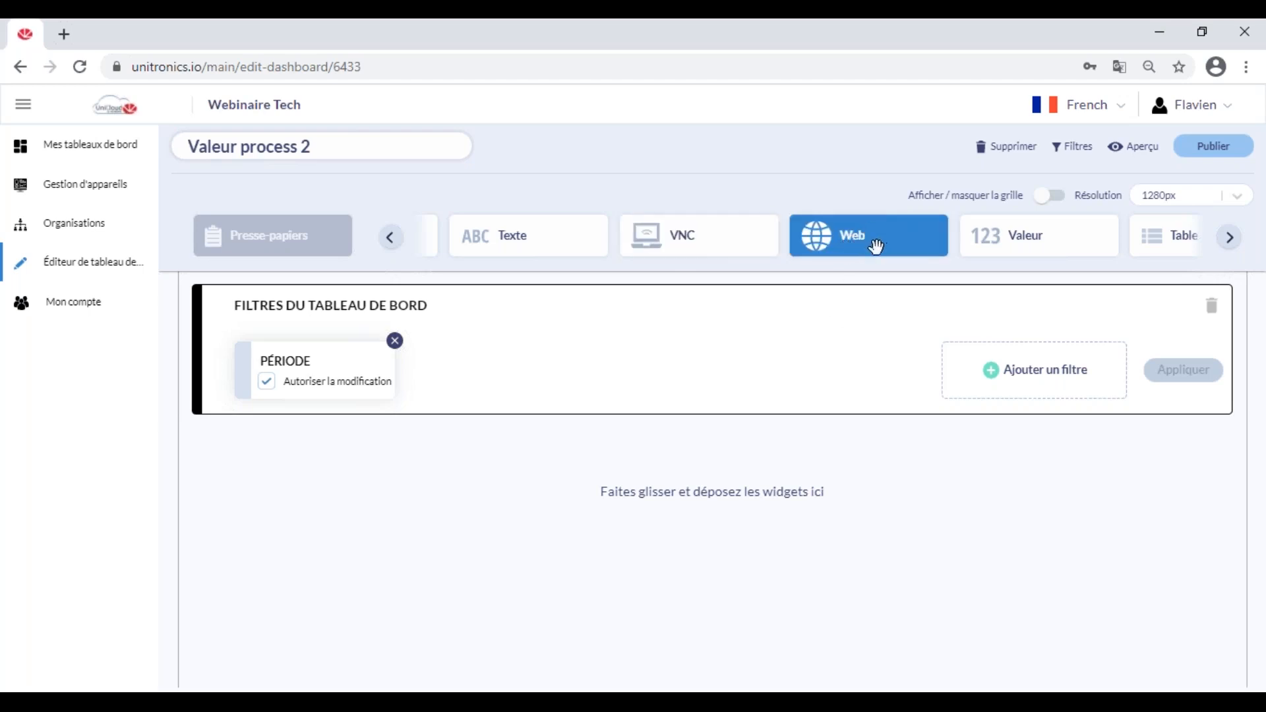
Step: Examine the remaining dashboard widgets, including Table, Colonnes, Camembert, Carte, Jauge radiale, Jauge linéaire and Ligne
click(1227, 240)
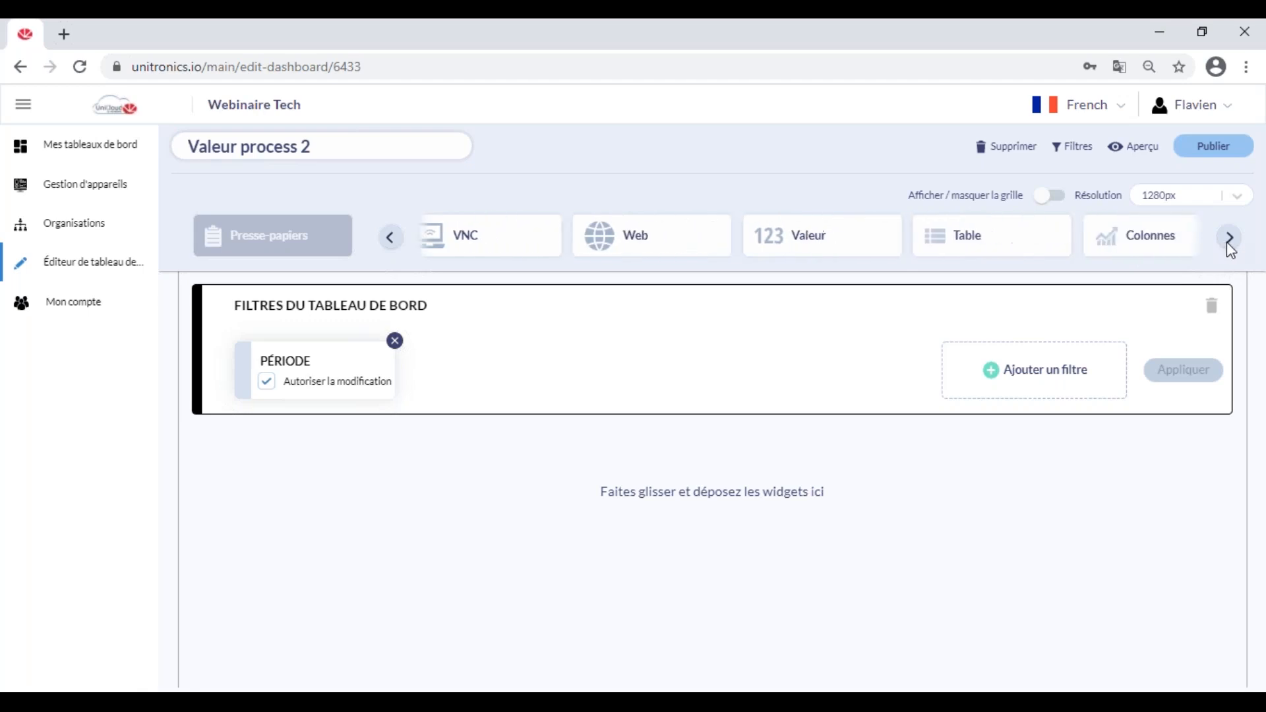
click(1230, 239)
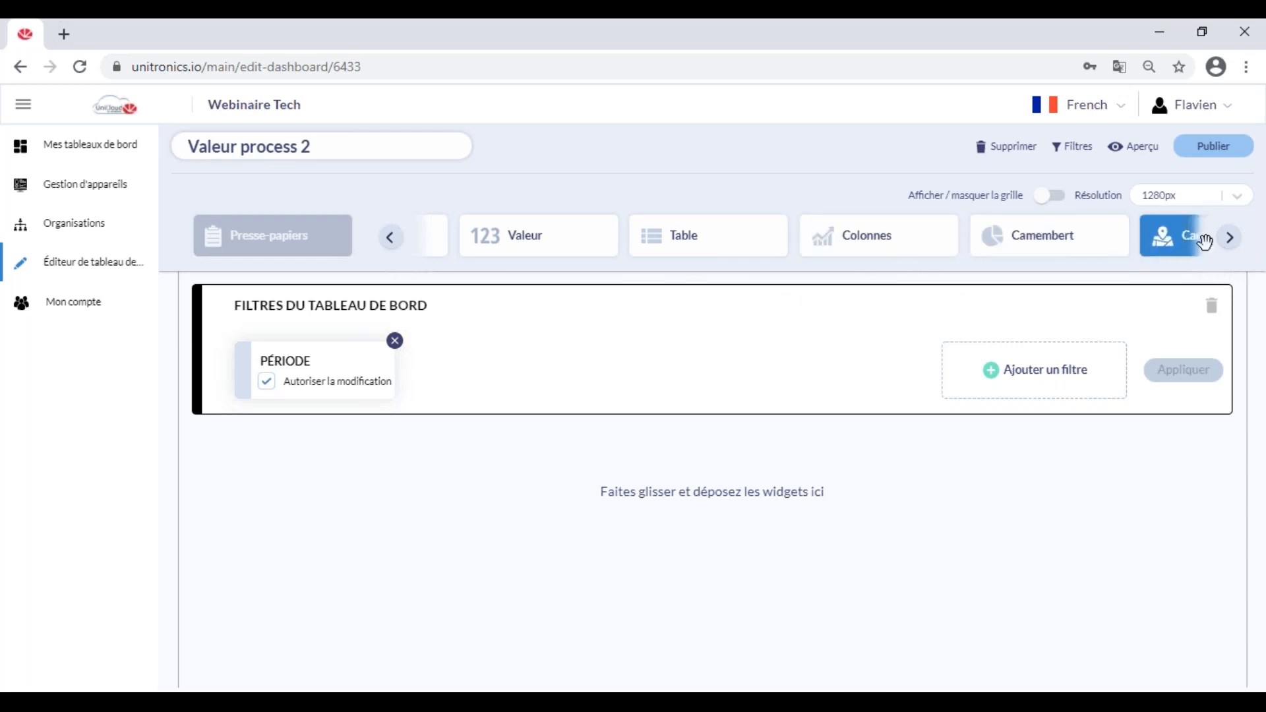
click(1230, 238)
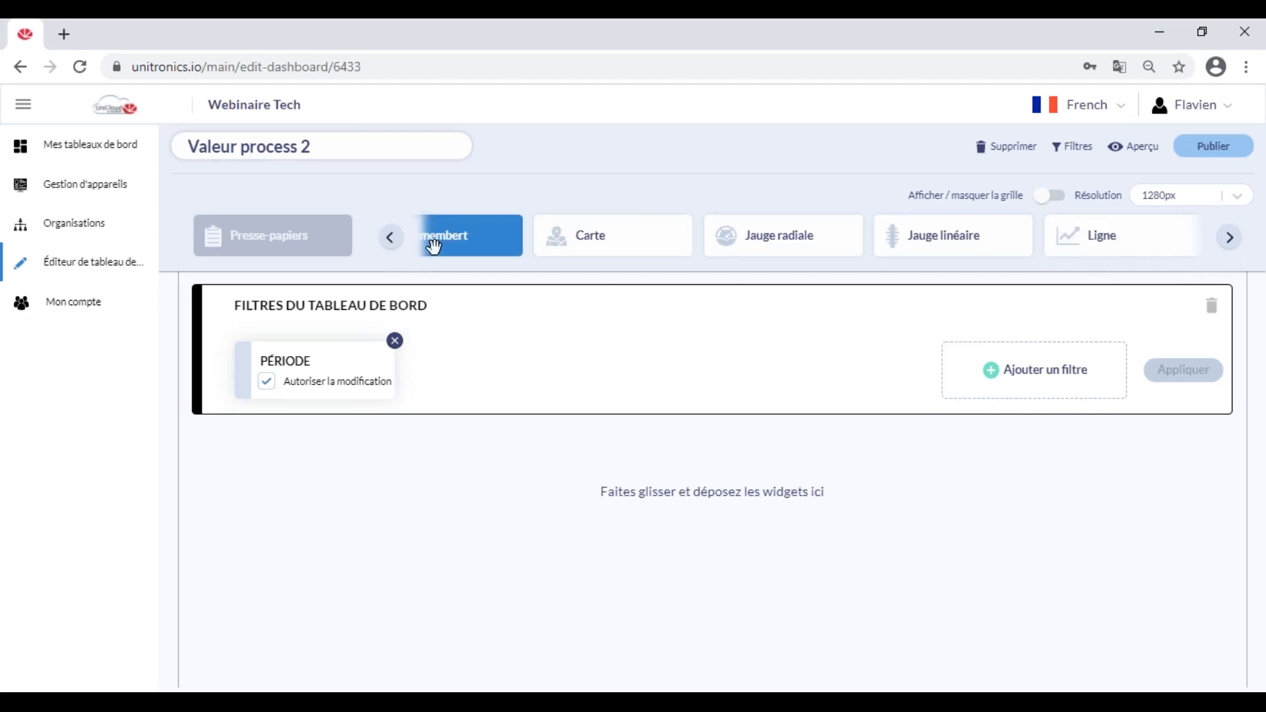
click(398, 242)
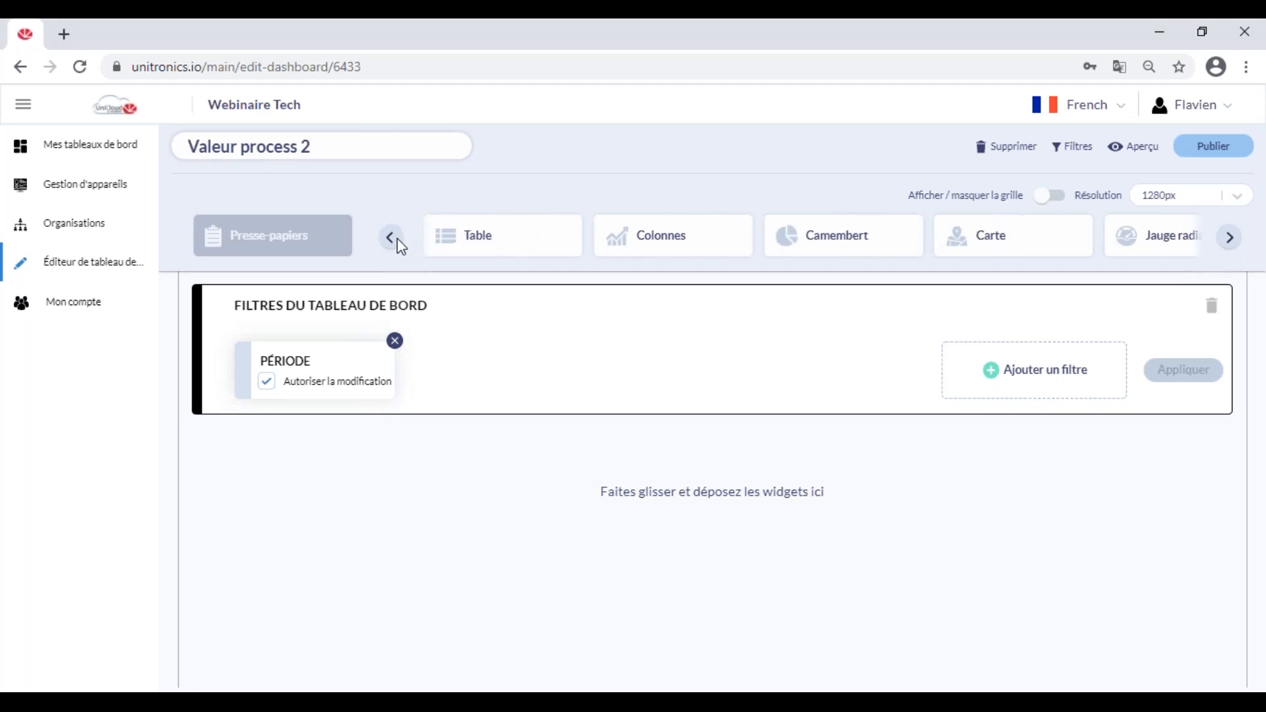
click(398, 239)
click(398, 239)
click(398, 239)
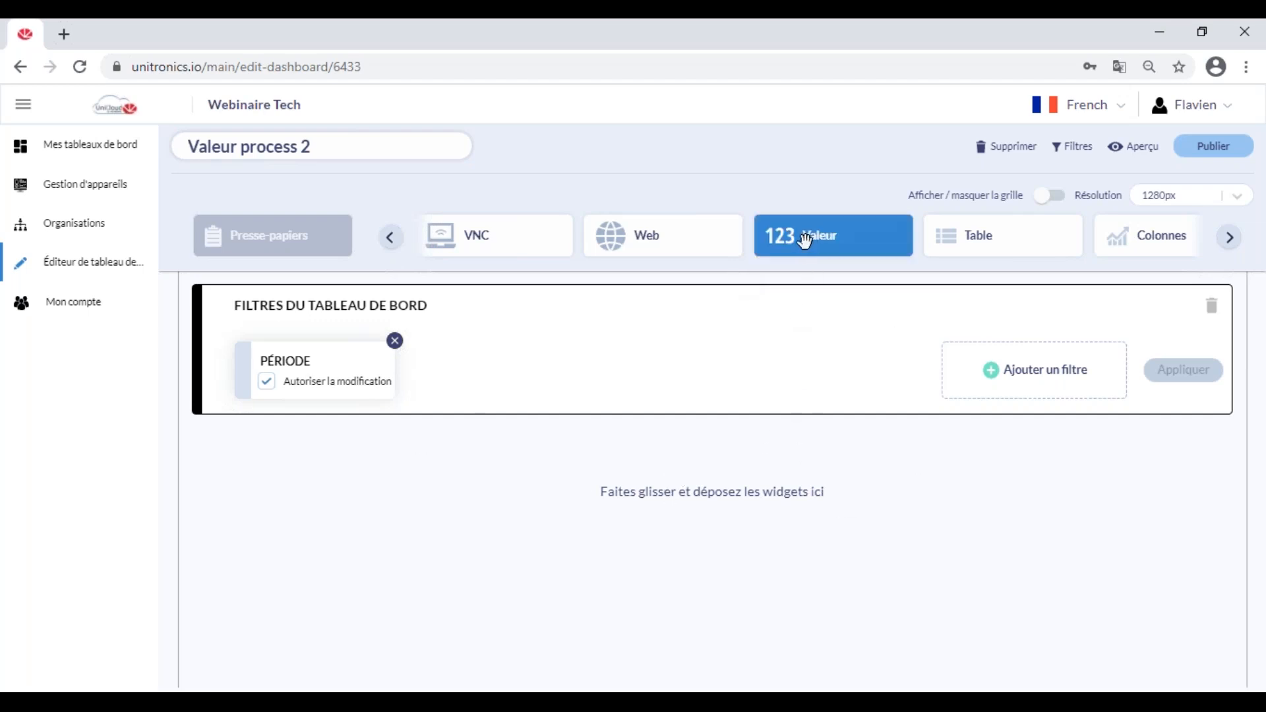
Step: Add a Valeur widget beneath the dashboard filters and select Production_Hydro as its asset type
drag(800, 237, 327, 342)
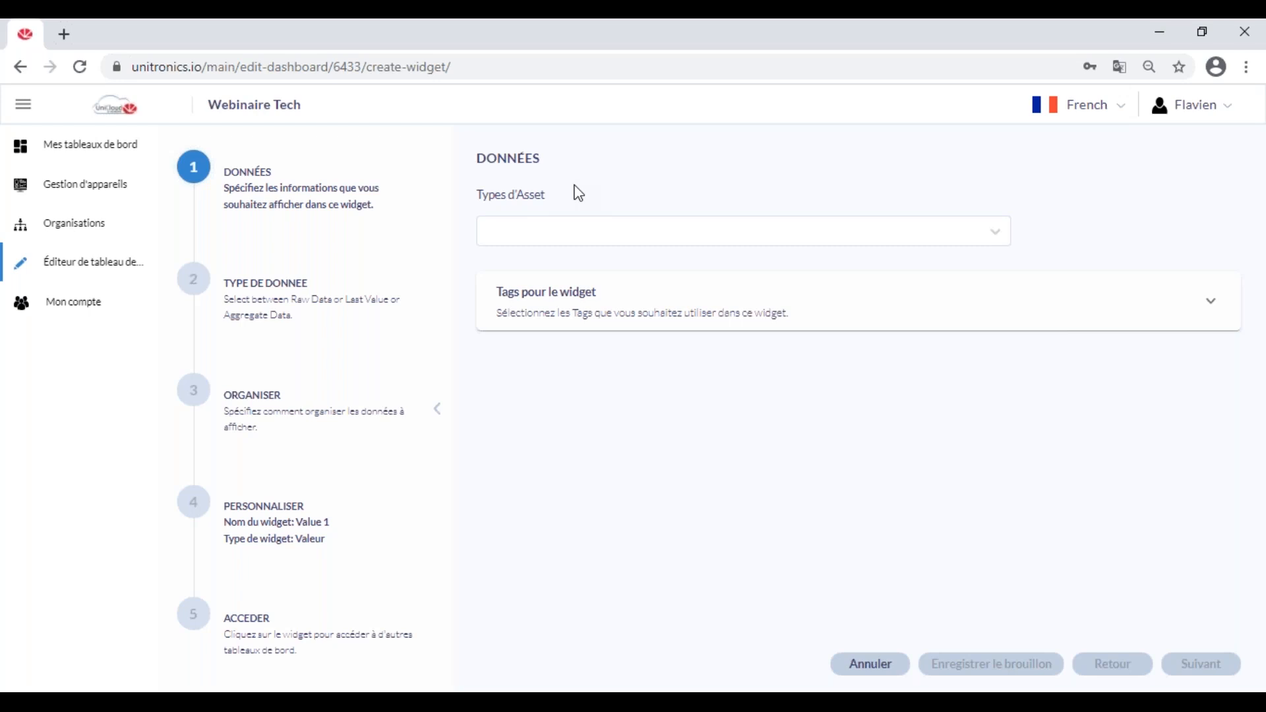
click(709, 237)
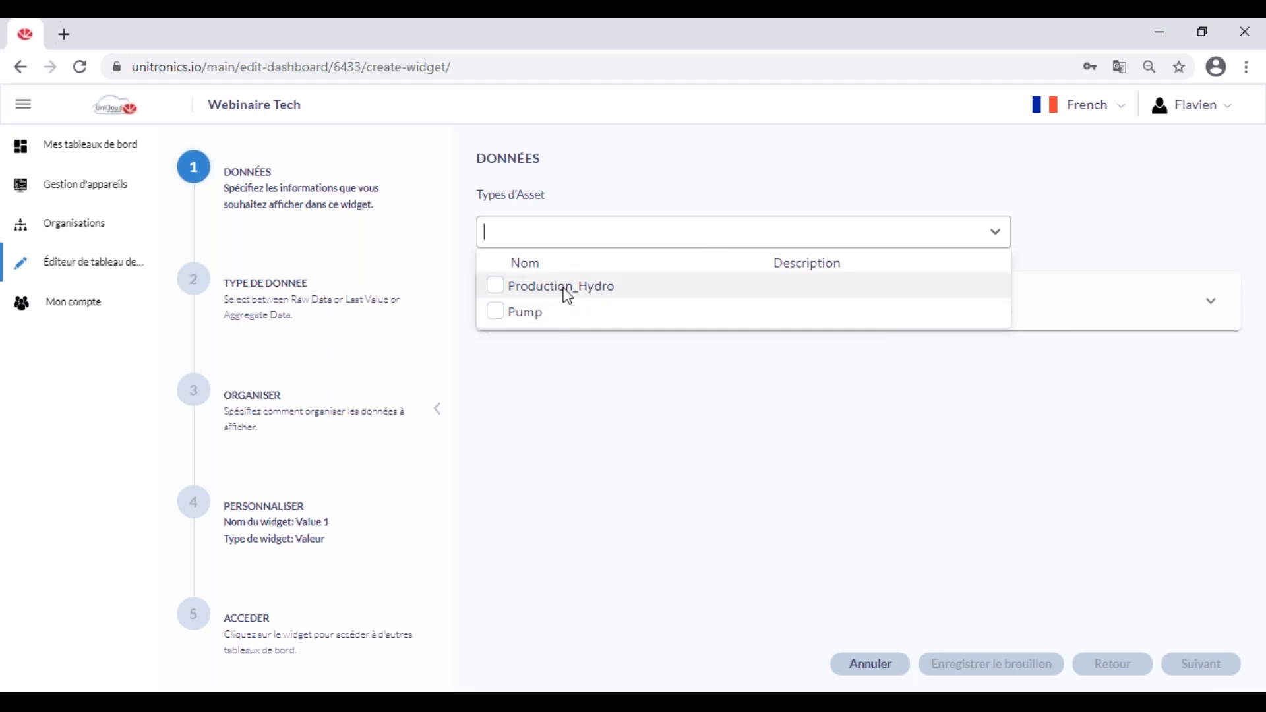
click(498, 290)
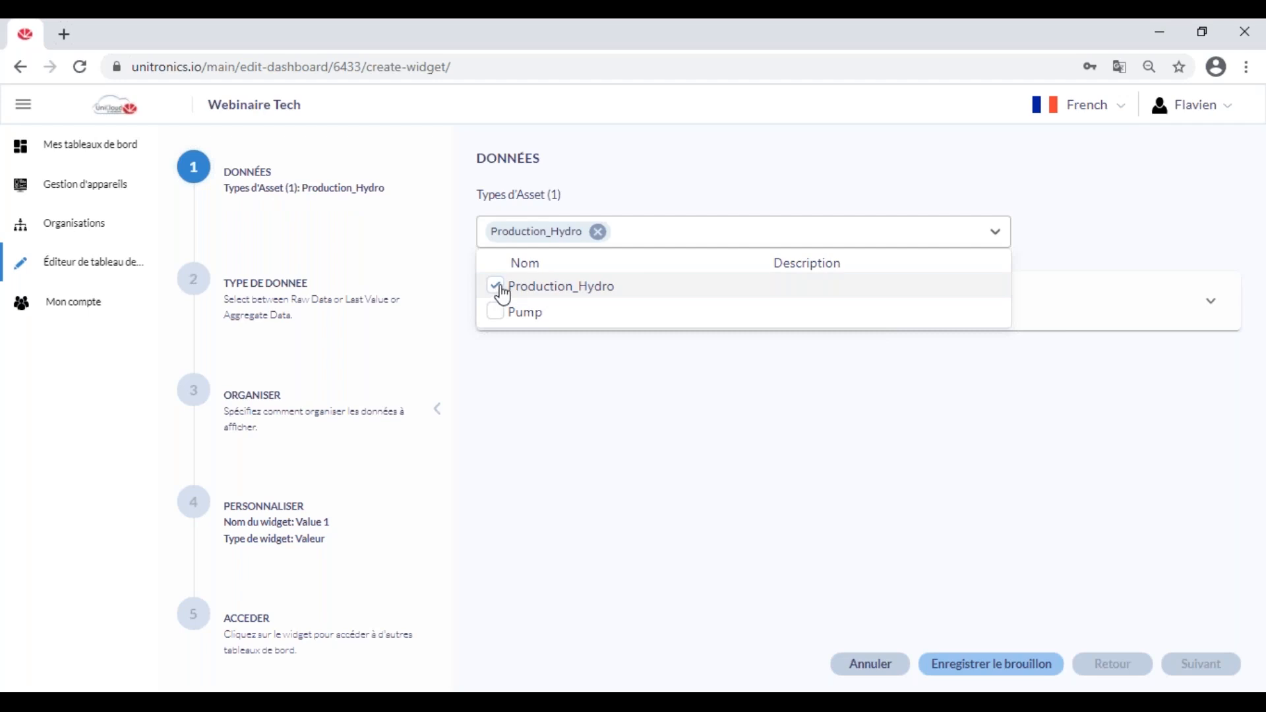
click(985, 430)
Step: Select the Température Stock tag as the Valeur widget's data and proceed to the data type choice
click(638, 321)
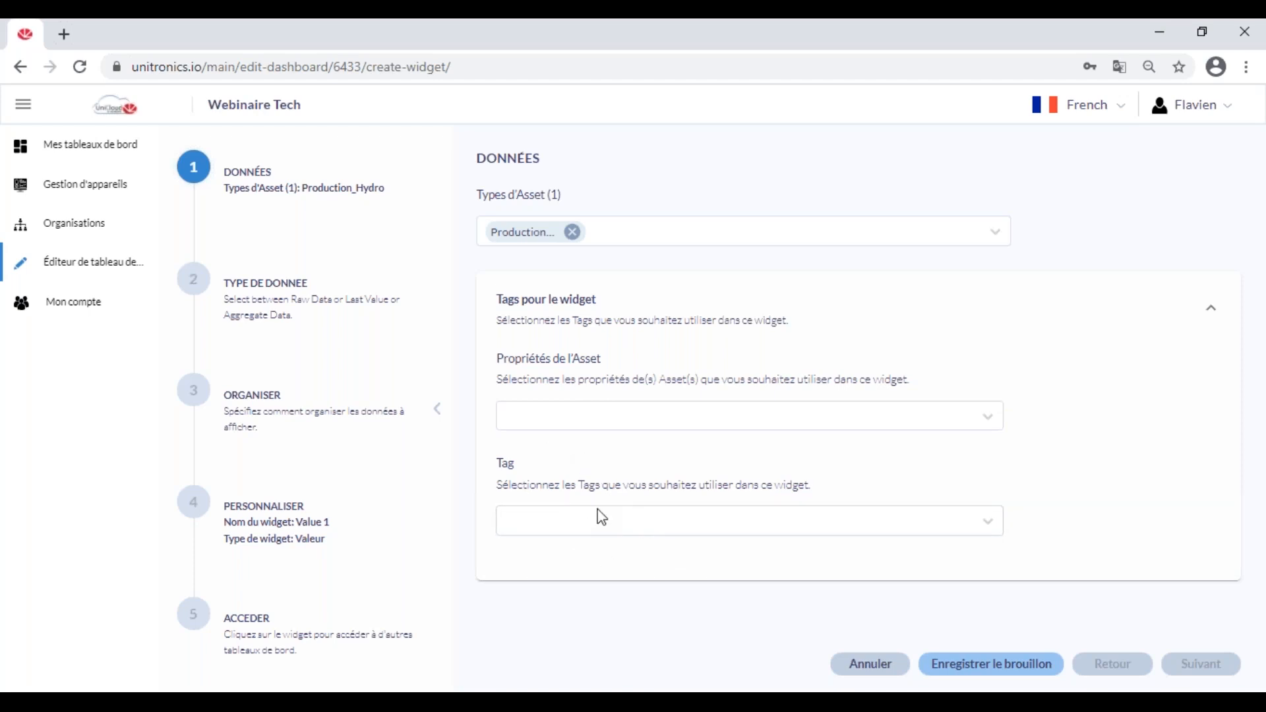
click(545, 531)
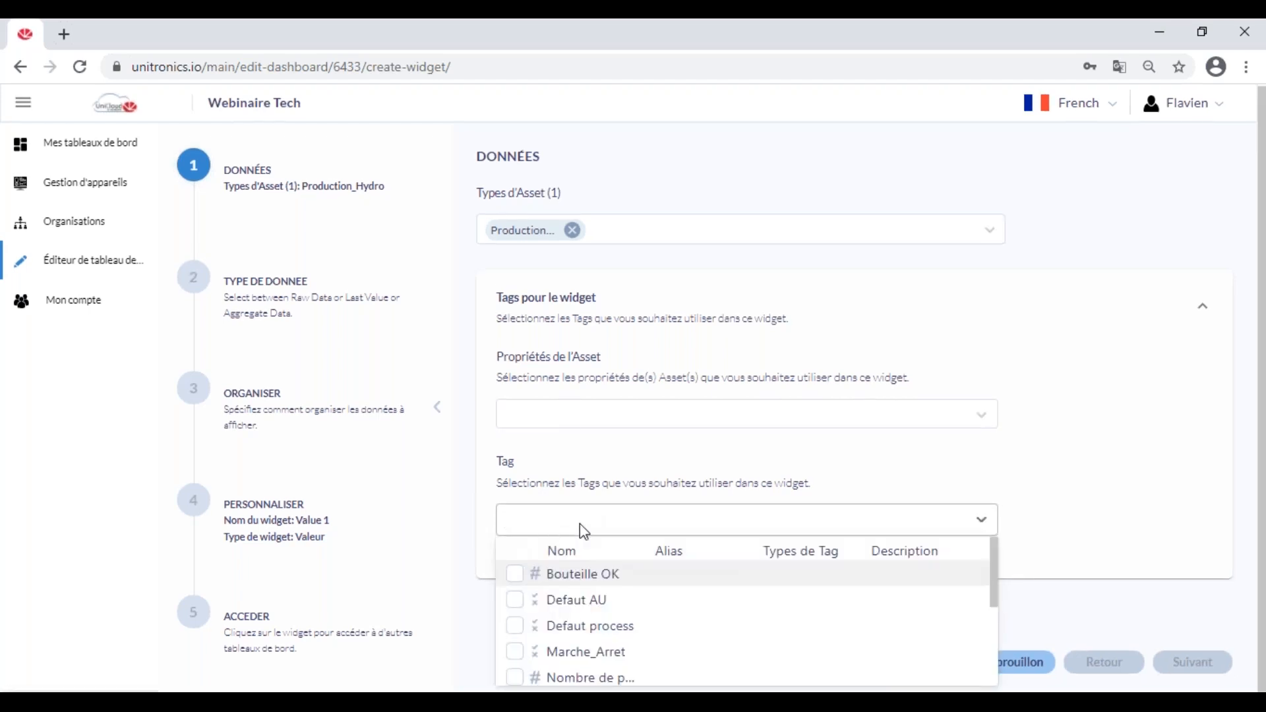
scroll(615, 607, down, 3)
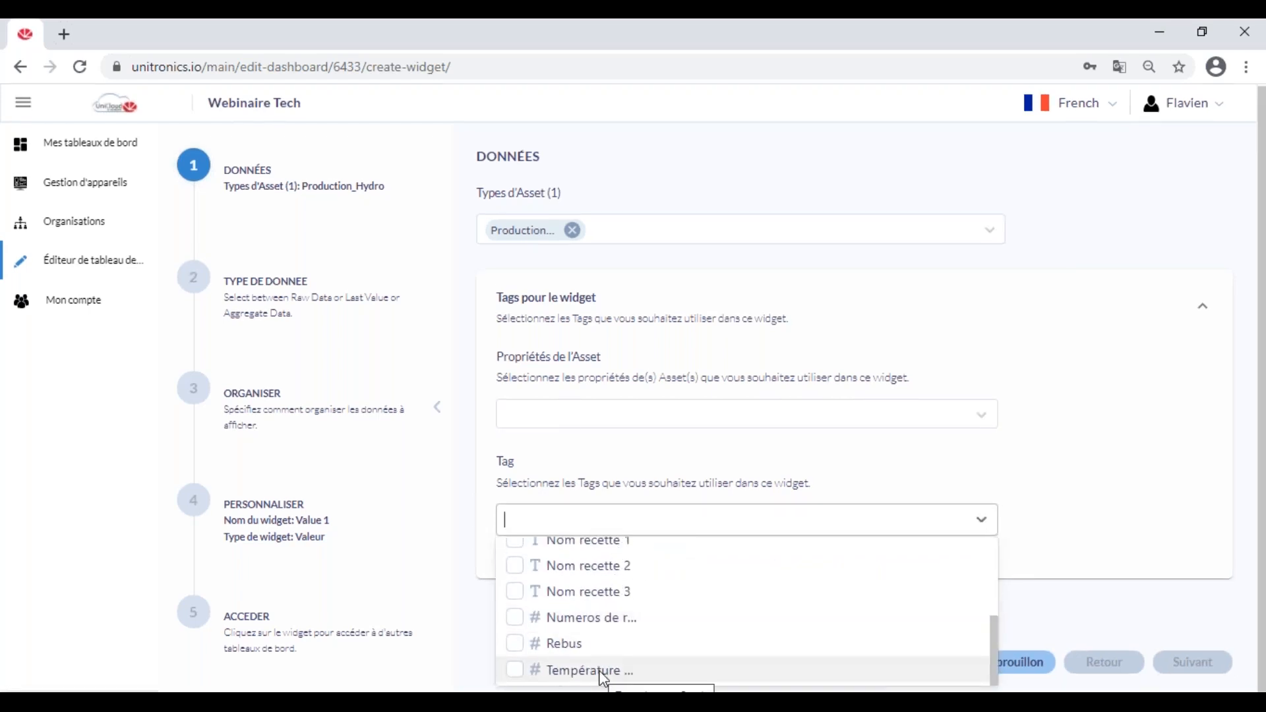
click(516, 671)
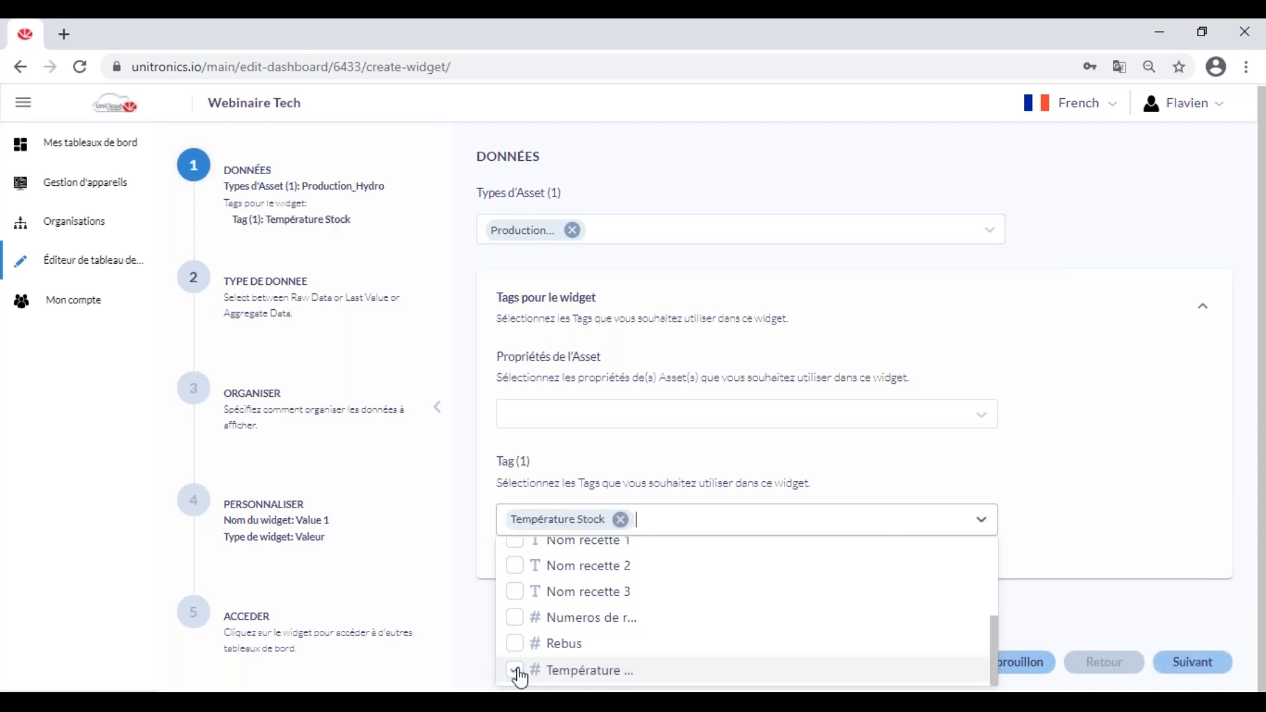
click(1108, 479)
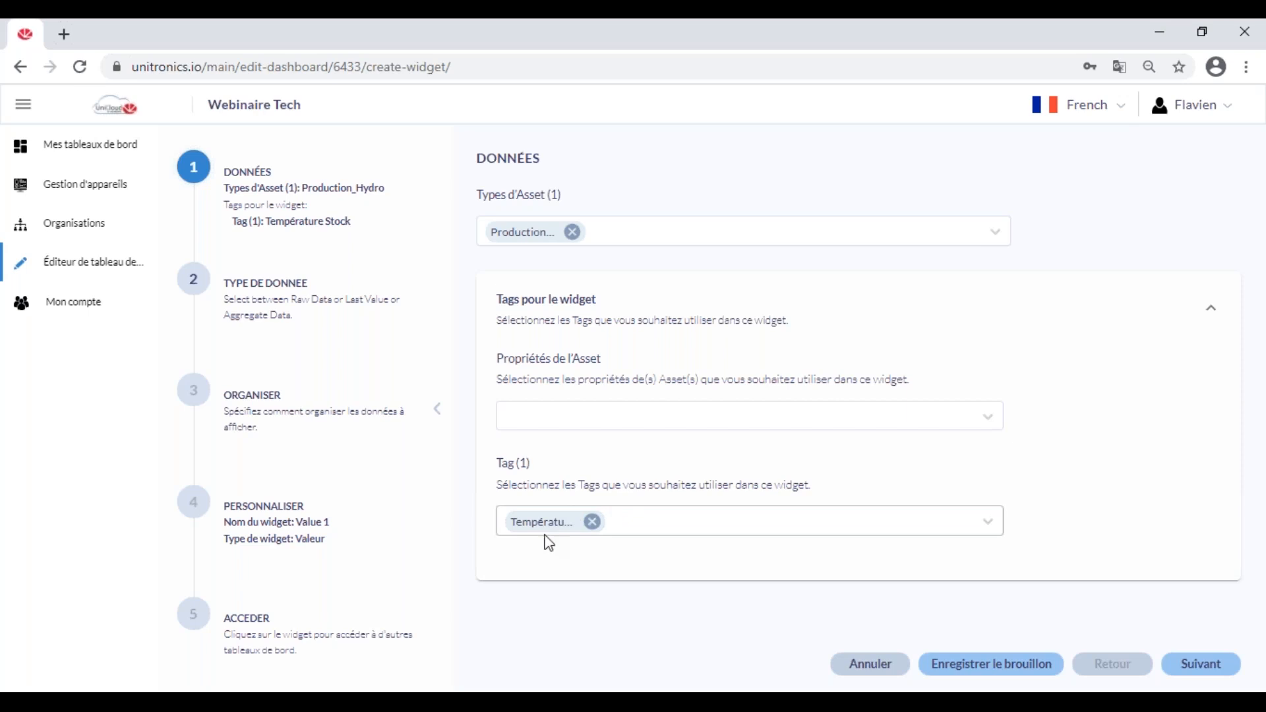
click(1219, 666)
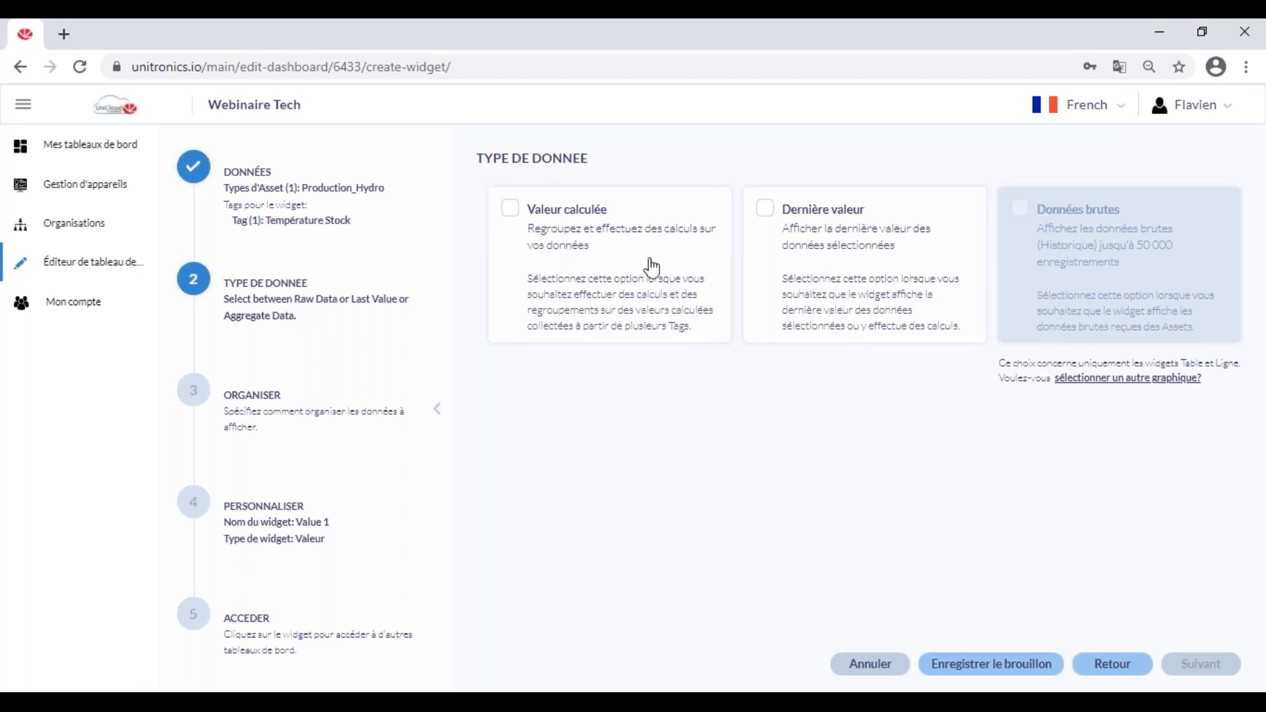
Step: Set the widget's data type to Dernière valeur and assign Température Stock as its displayed data
click(861, 245)
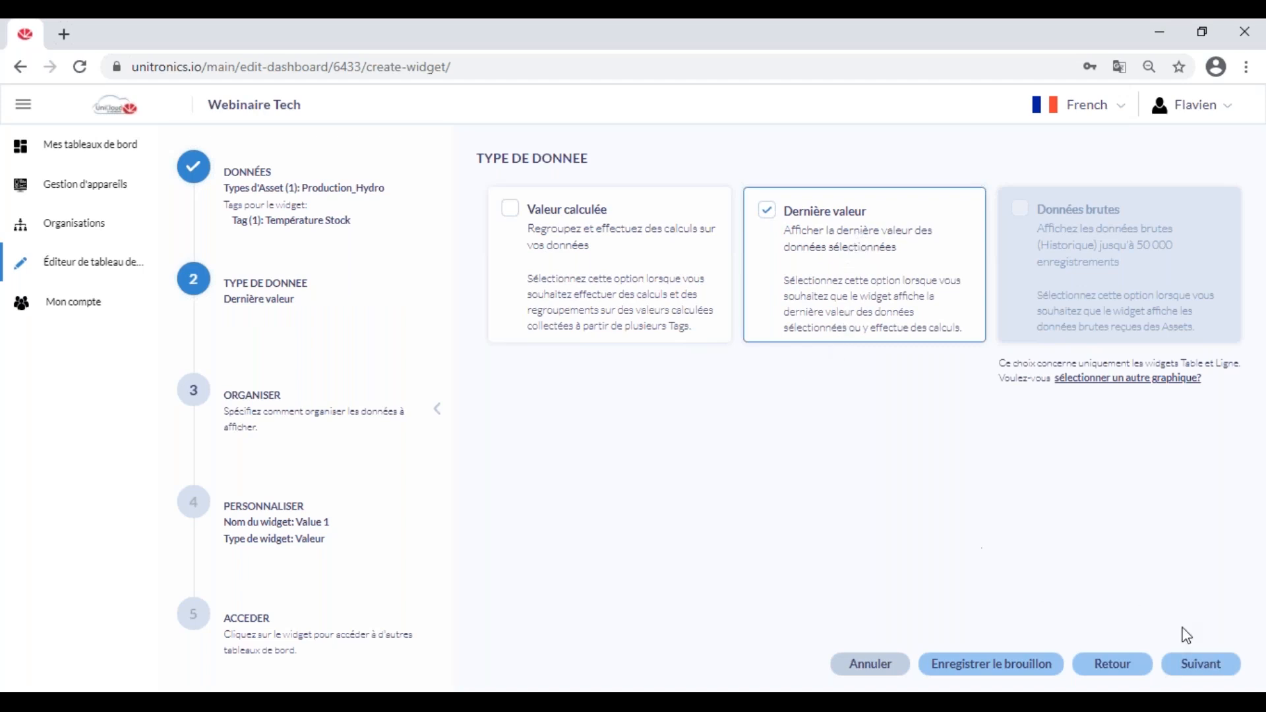
click(1213, 666)
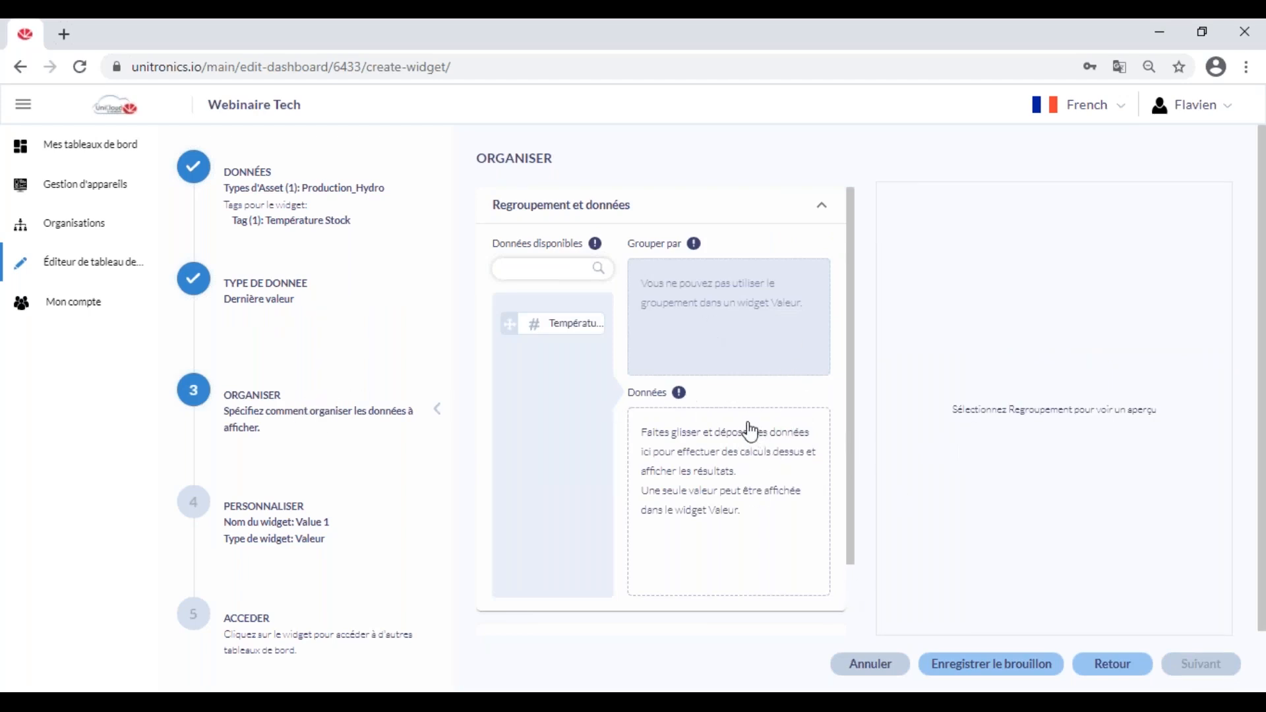
scroll(808, 366, down, 2)
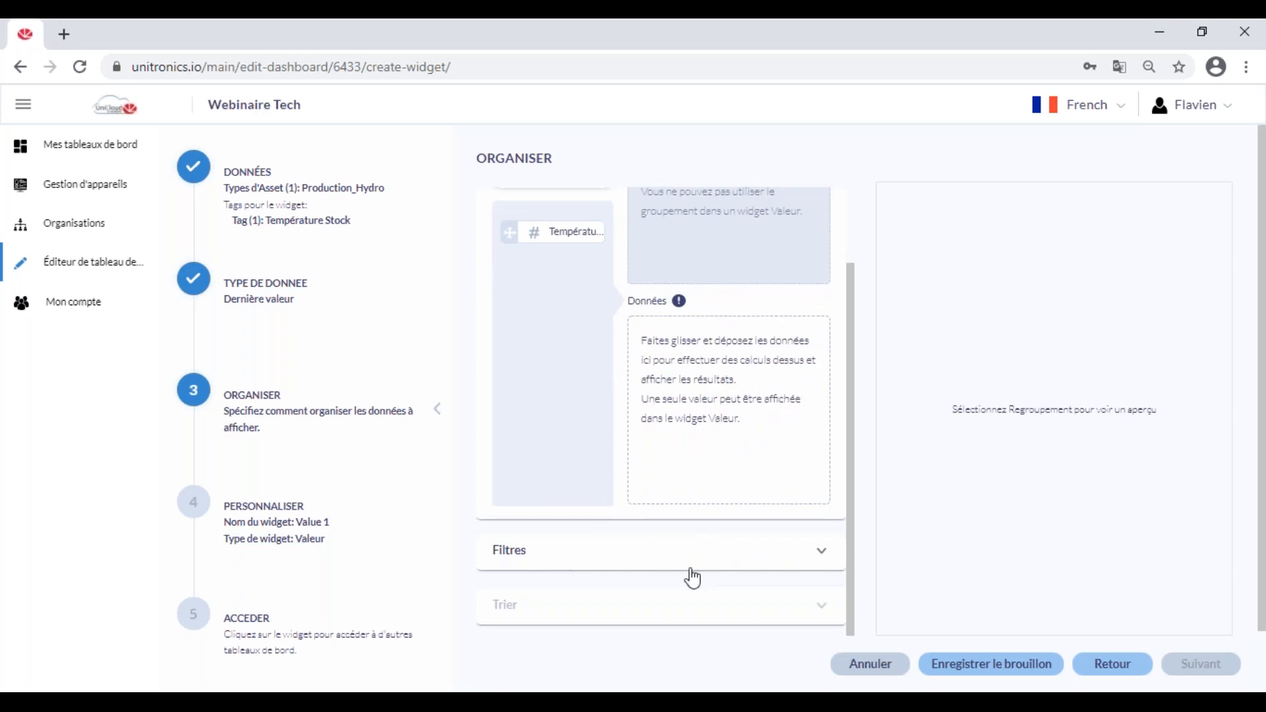
scroll(557, 390, up, 2)
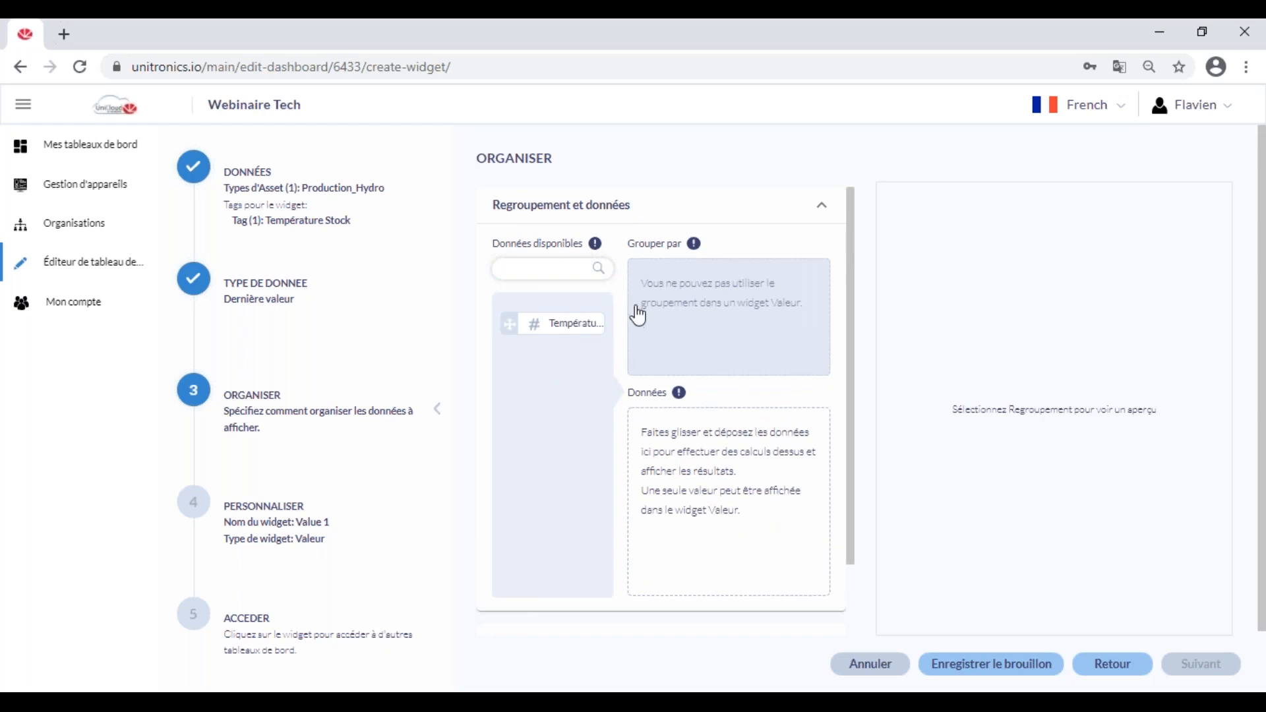
drag(507, 322, 688, 457)
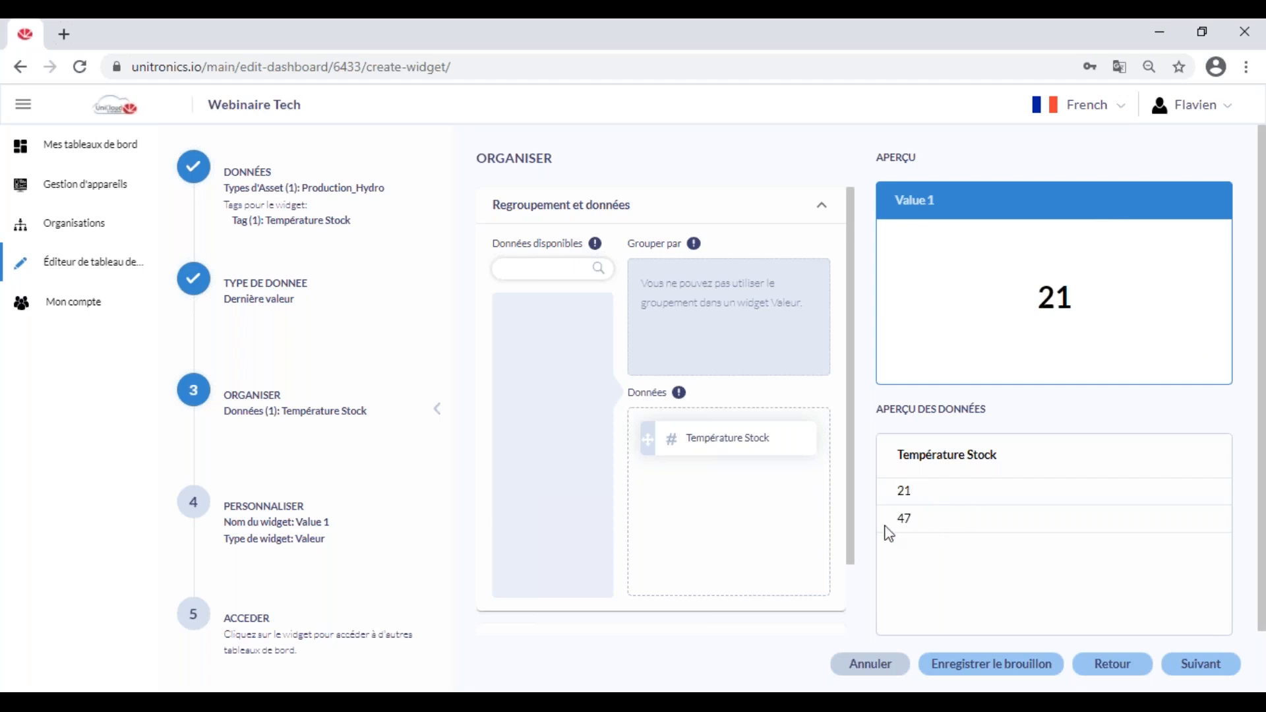
drag(923, 491, 906, 490)
drag(896, 520, 914, 520)
click(931, 505)
click(1209, 679)
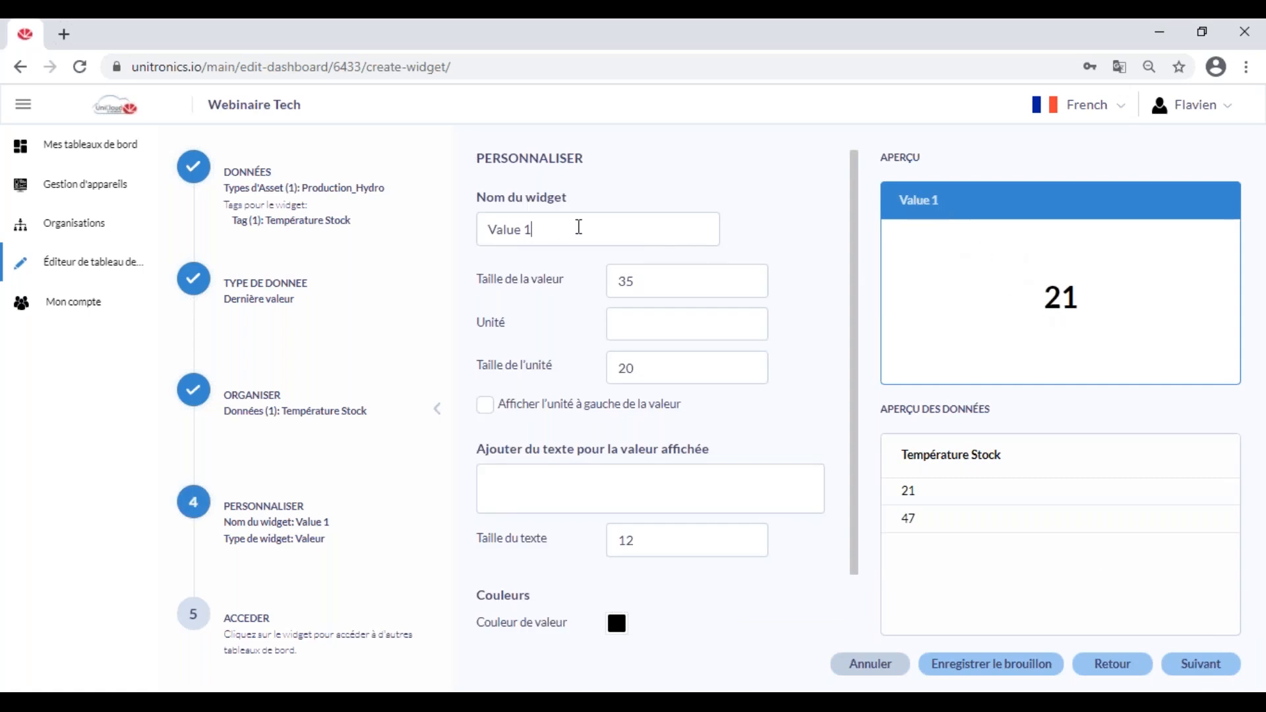
Step: Name the Valeur widget "Température stock"
drag(577, 226, 484, 218)
text(Tem)
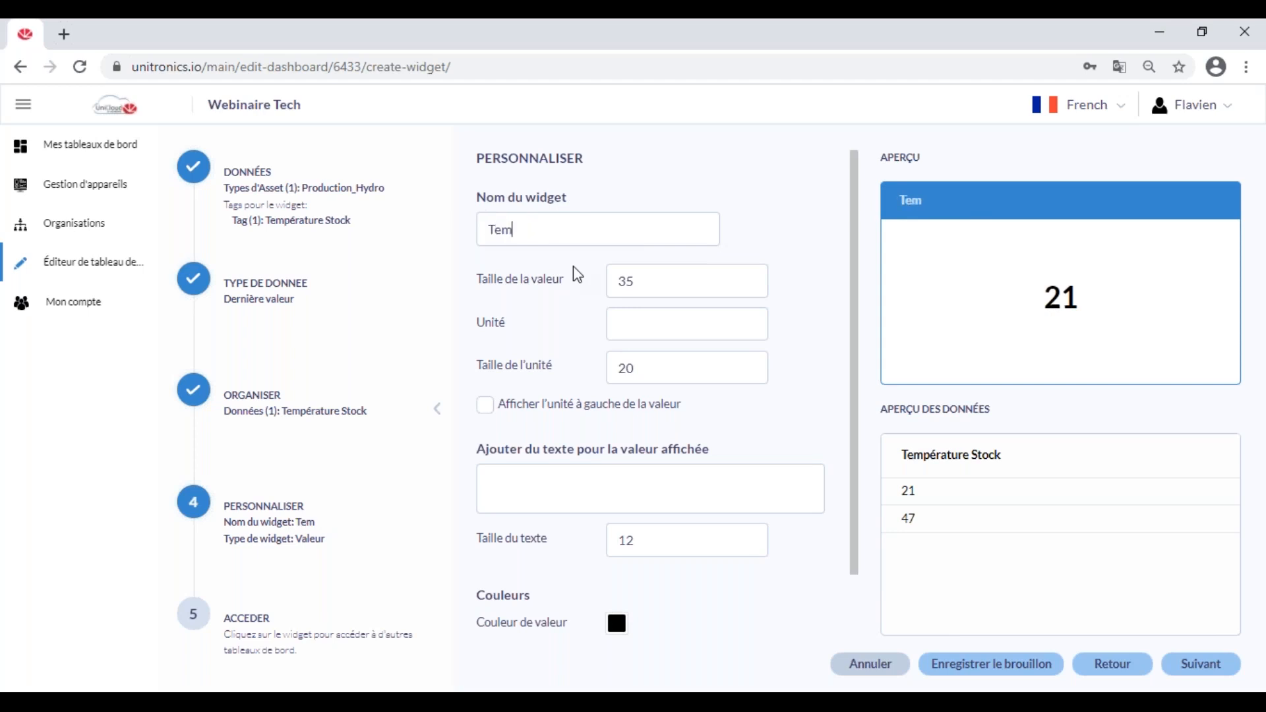
text(pérature stock)
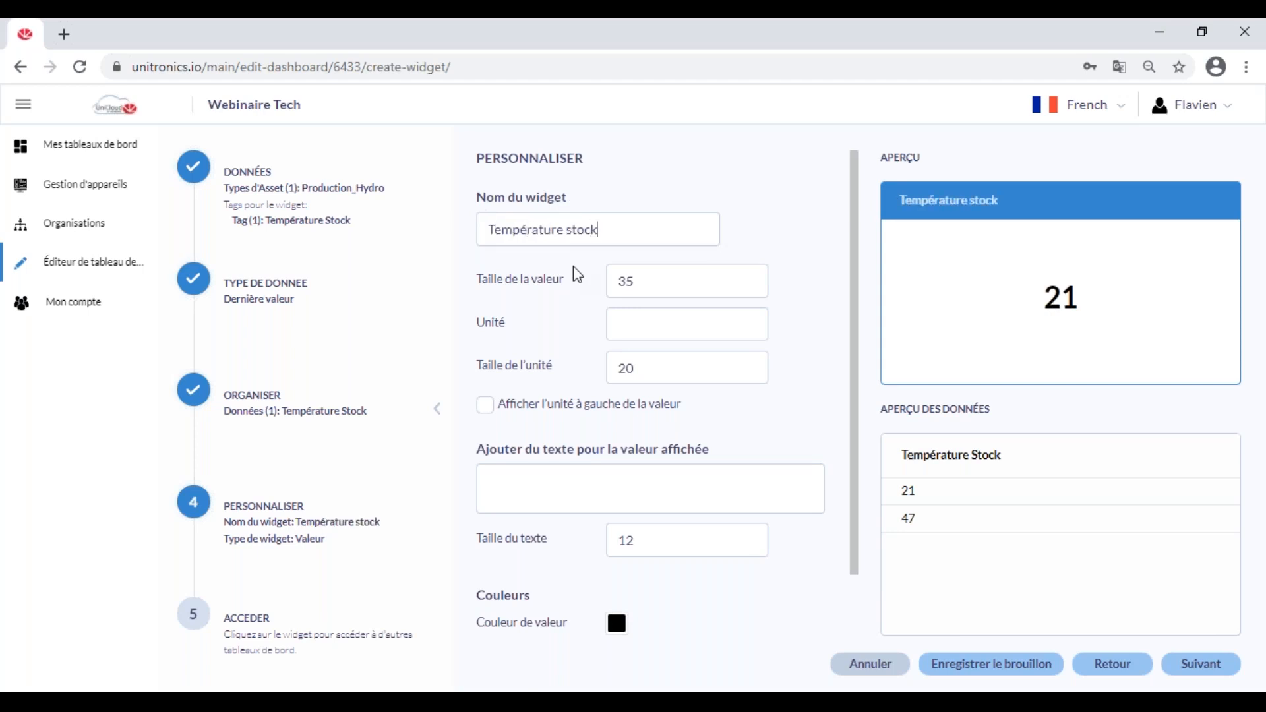
Step: Set the widget's unit to °C with a unit size of 25, and finish the widget without linking another dashboard
drag(653, 282, 613, 282)
click(640, 324)
text(°C)
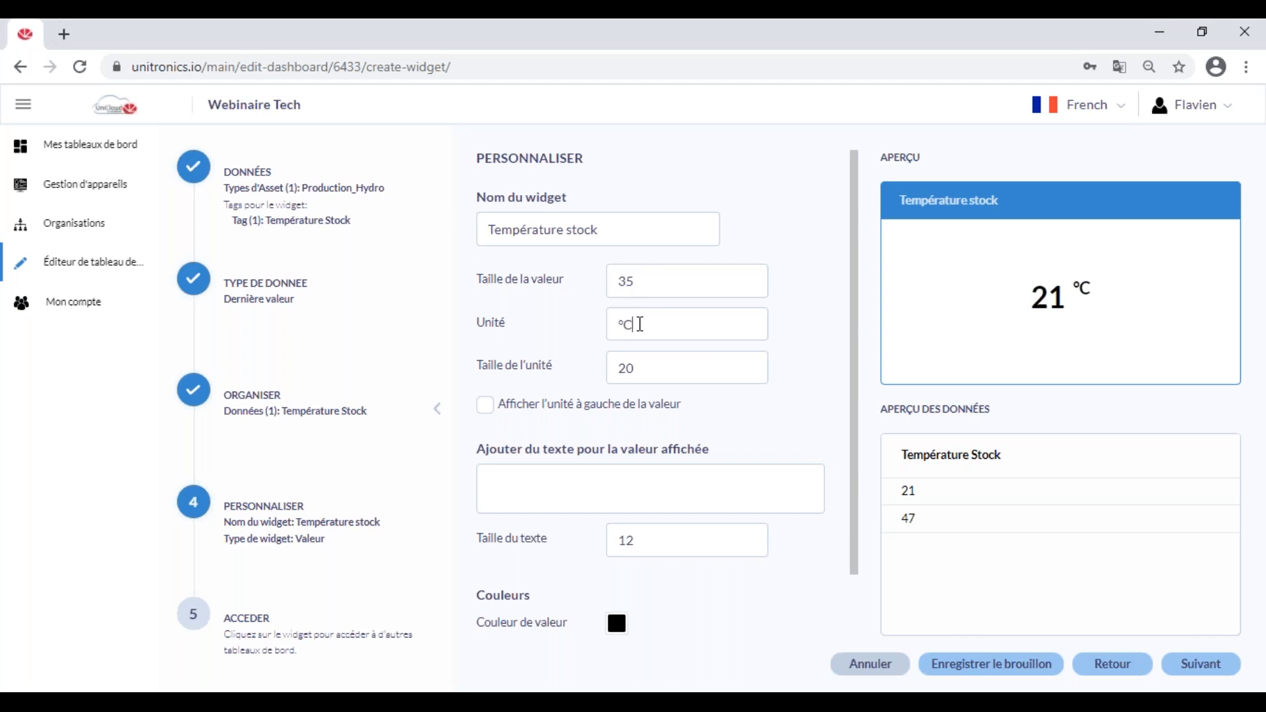
drag(667, 364, 585, 365)
text(25)
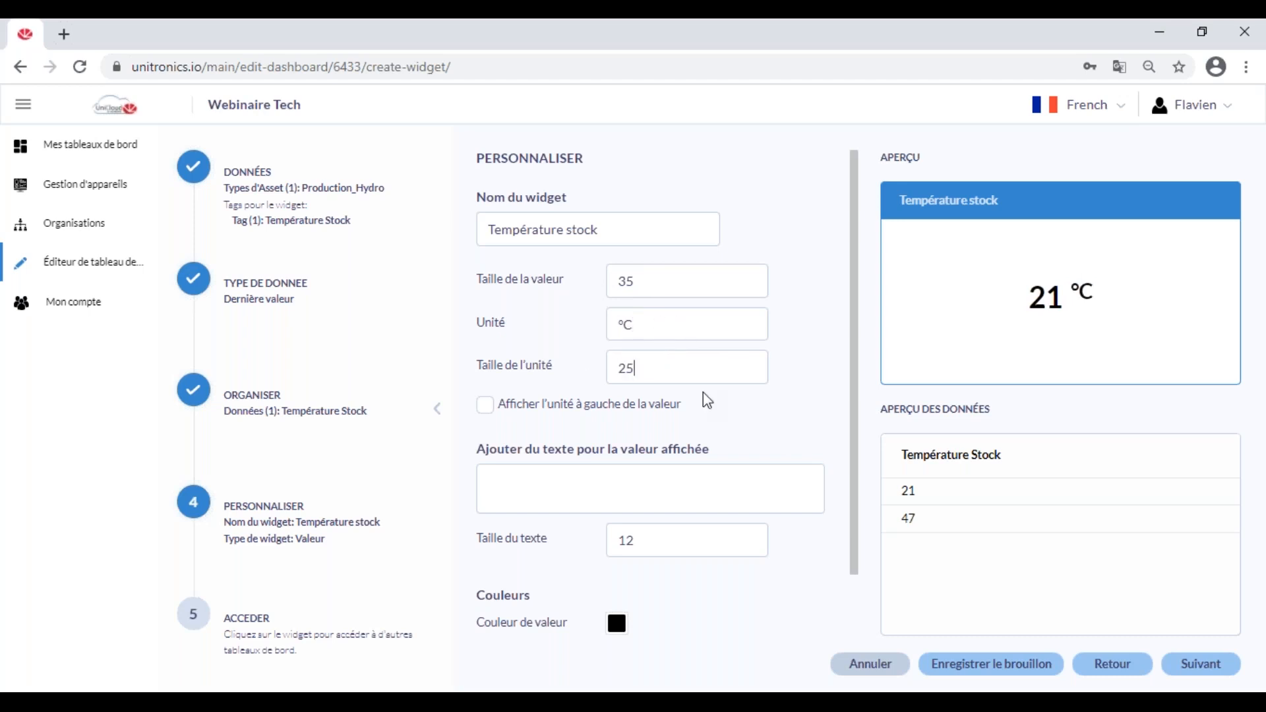
scroll(717, 403, down, 1)
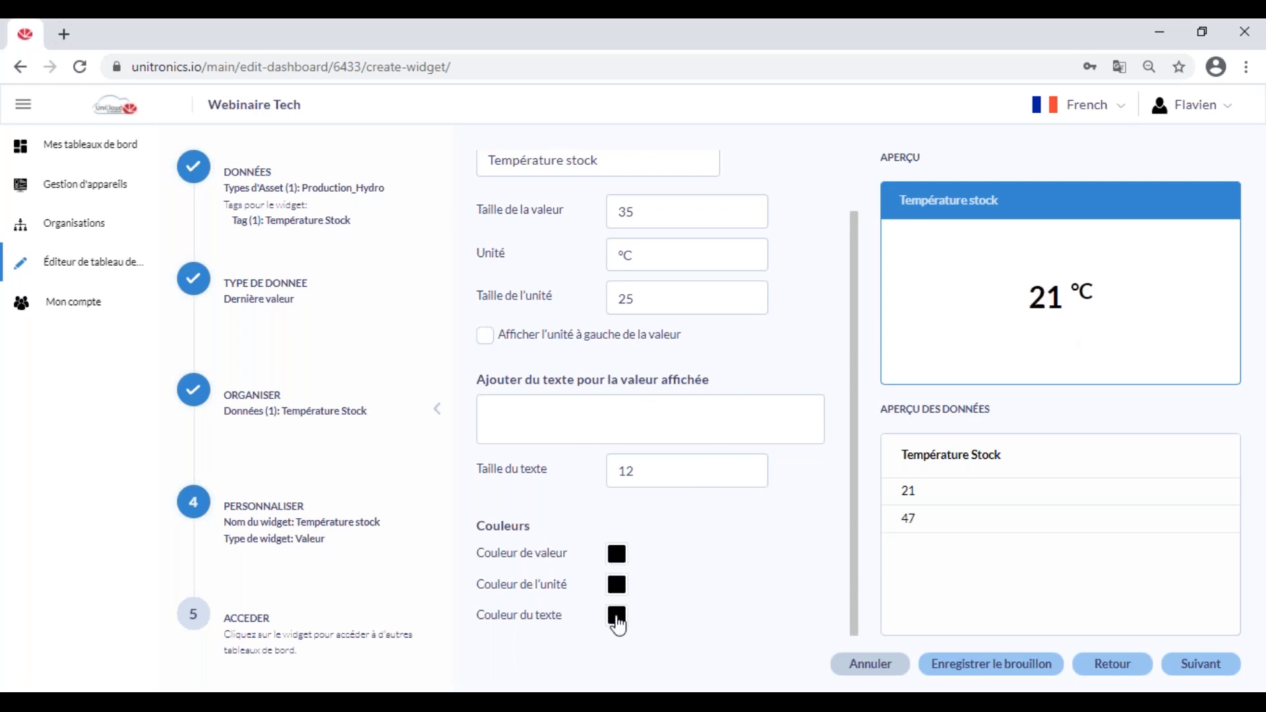
scroll(728, 502, up, 1)
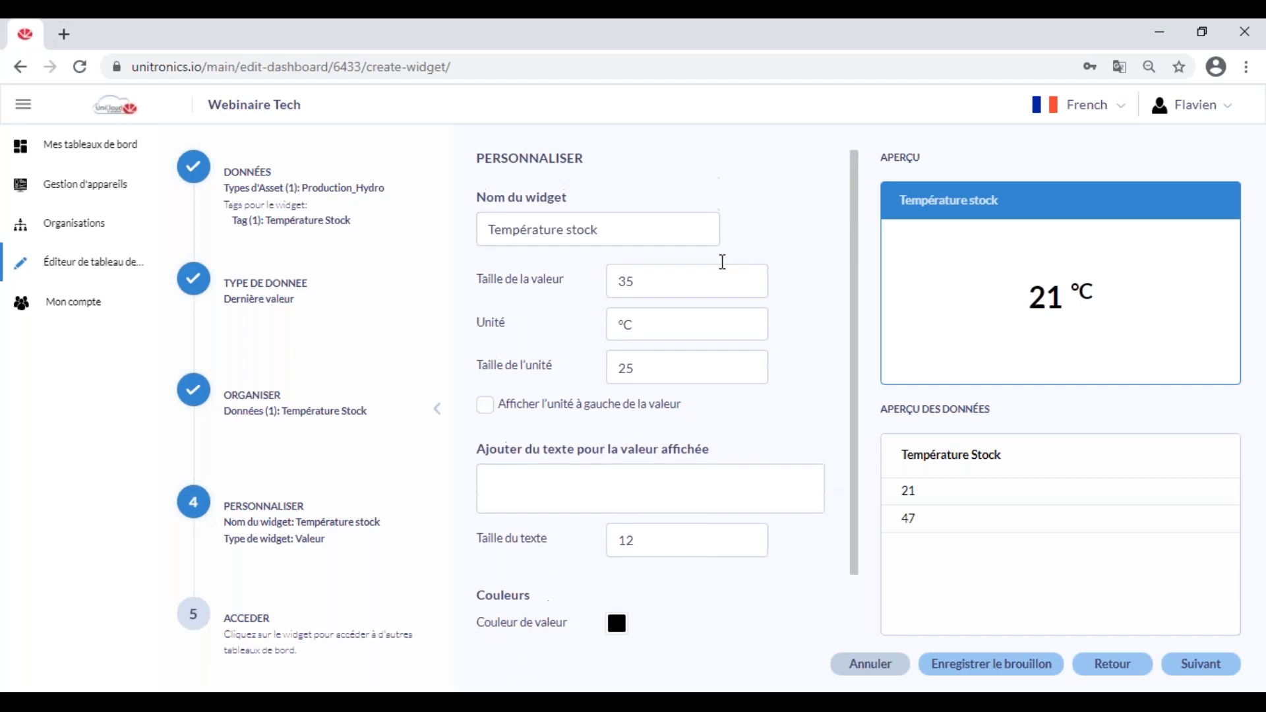
click(1208, 674)
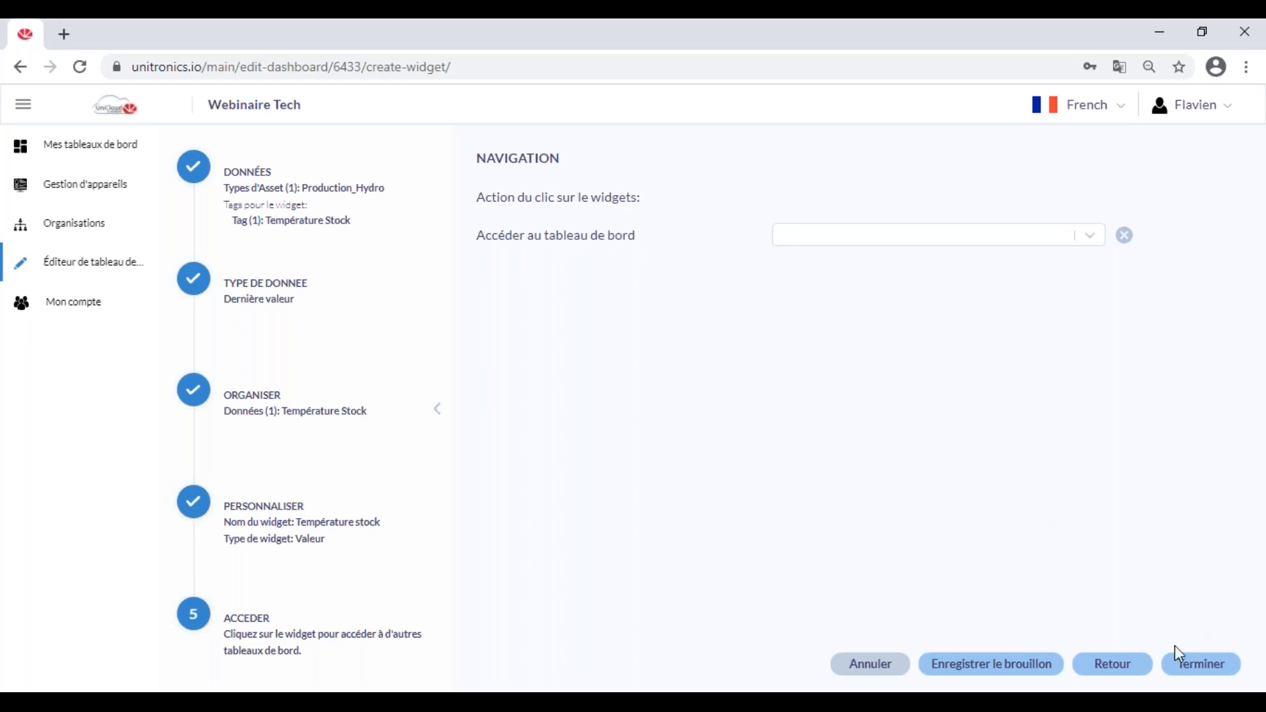
click(1200, 666)
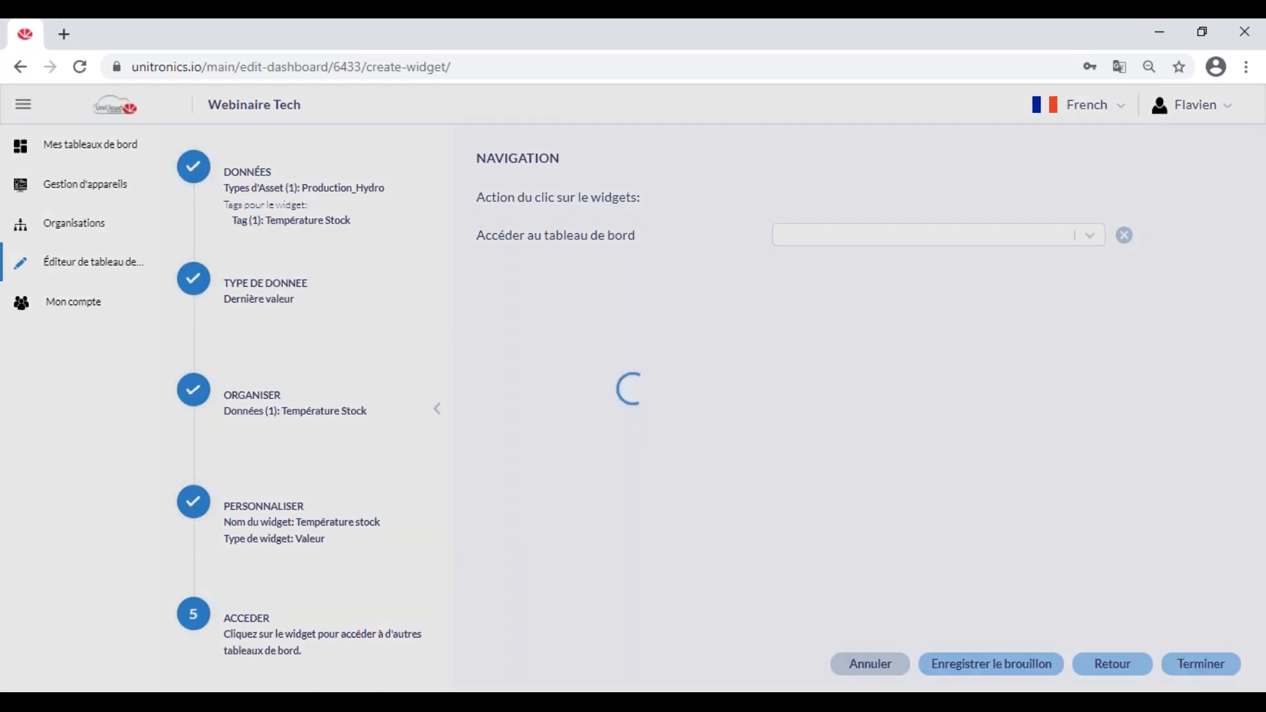
Step: Resize the Température stock widget to a compact box and align it with the left edge beneath the dashboard filters
drag(374, 510, 617, 583)
drag(359, 444, 286, 447)
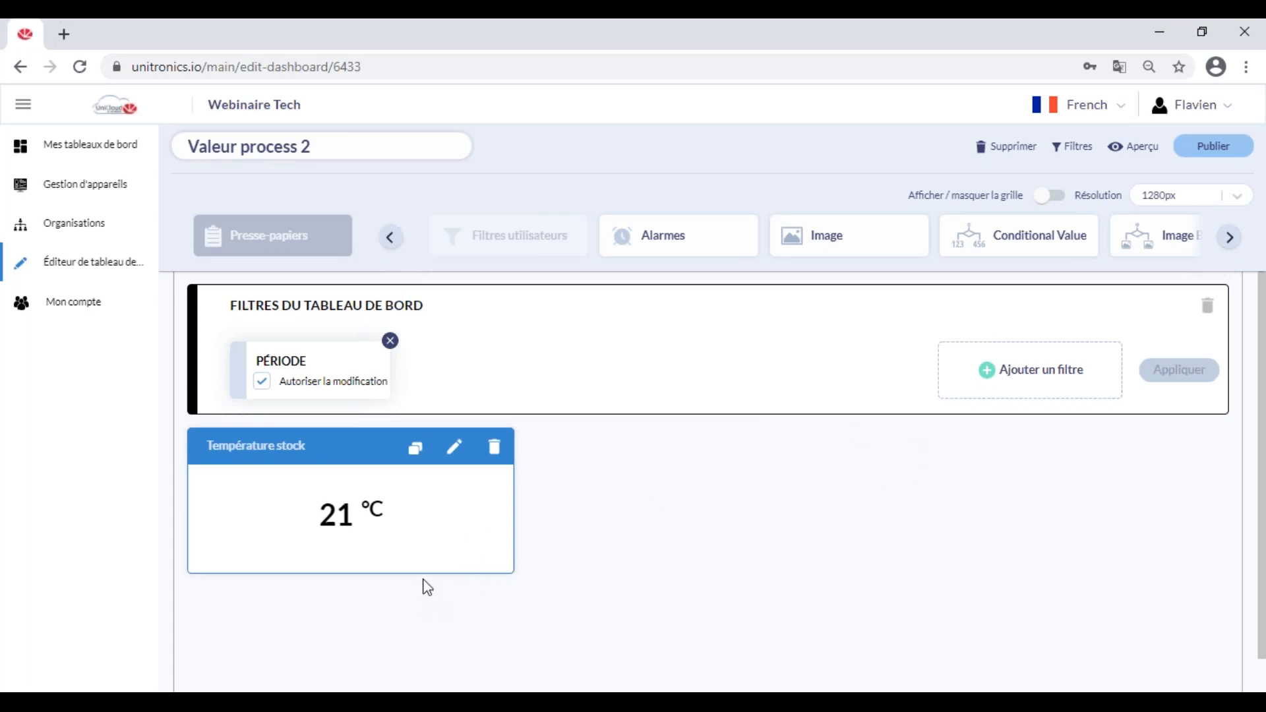
drag(426, 574, 421, 553)
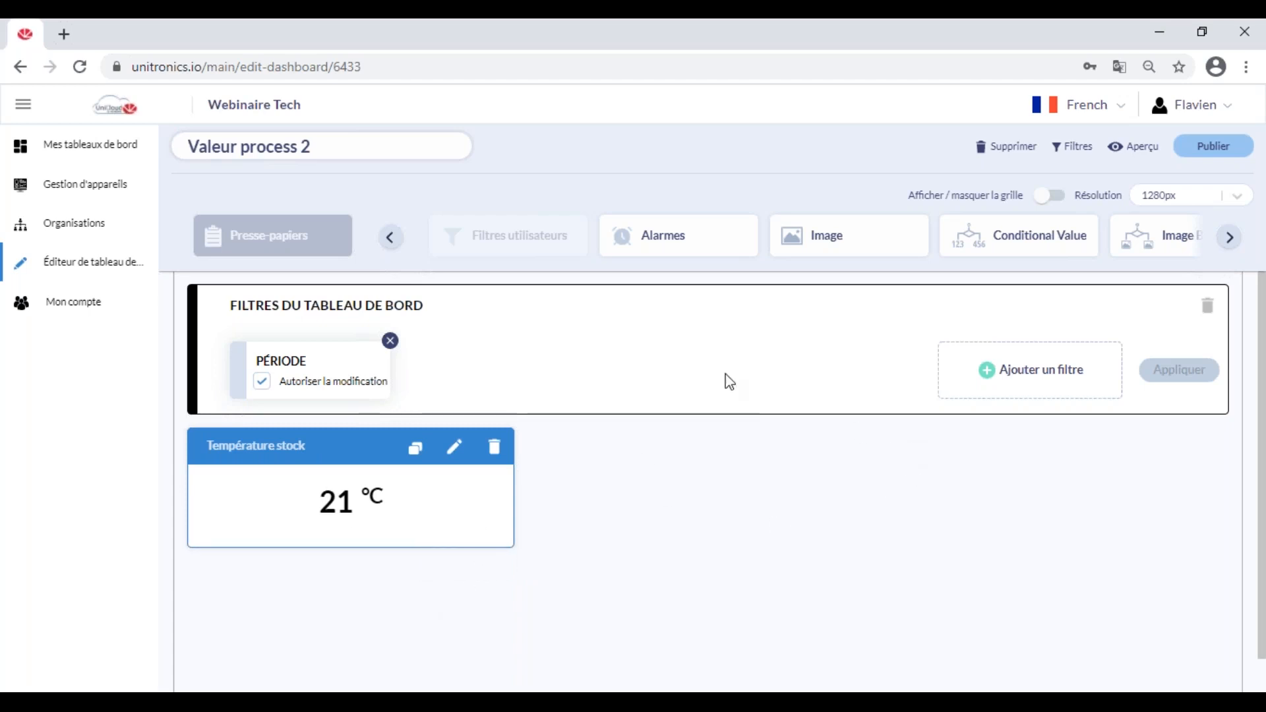
Step: Add an Alarmes widget to the dashboard and set its asset type to Production_Hydro
scroll(720, 480, down, 1)
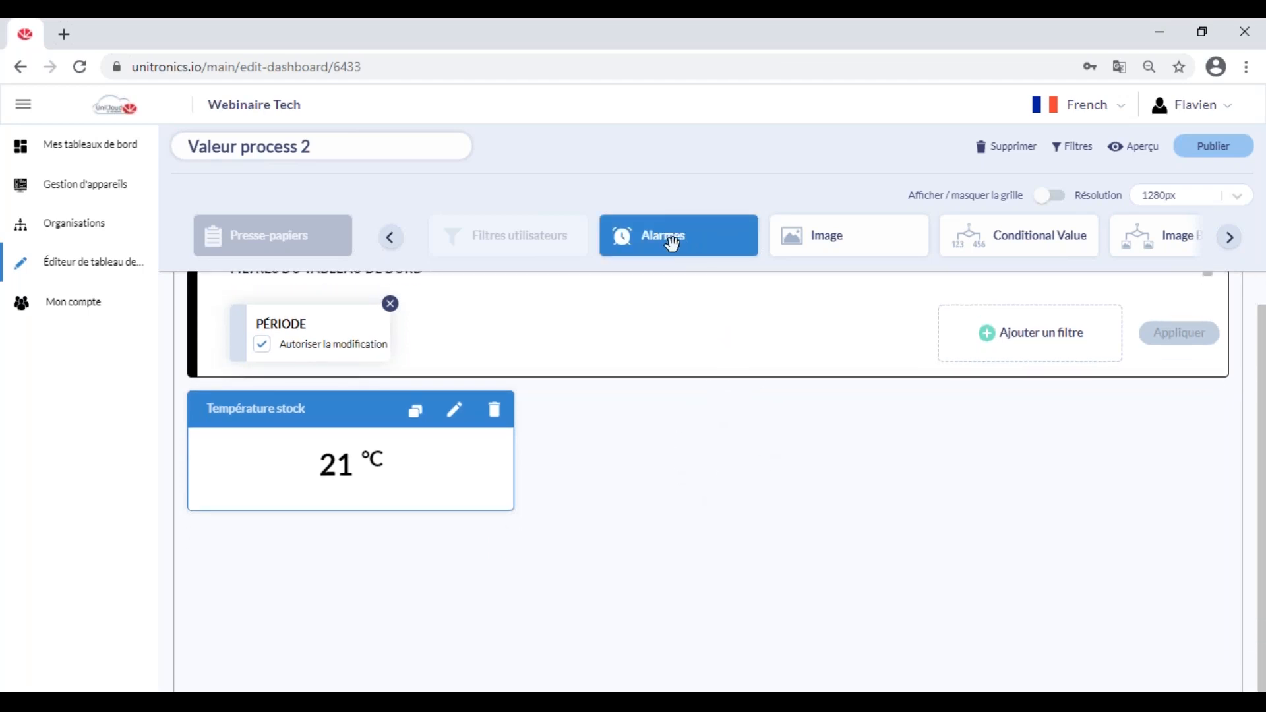
drag(671, 244, 601, 321)
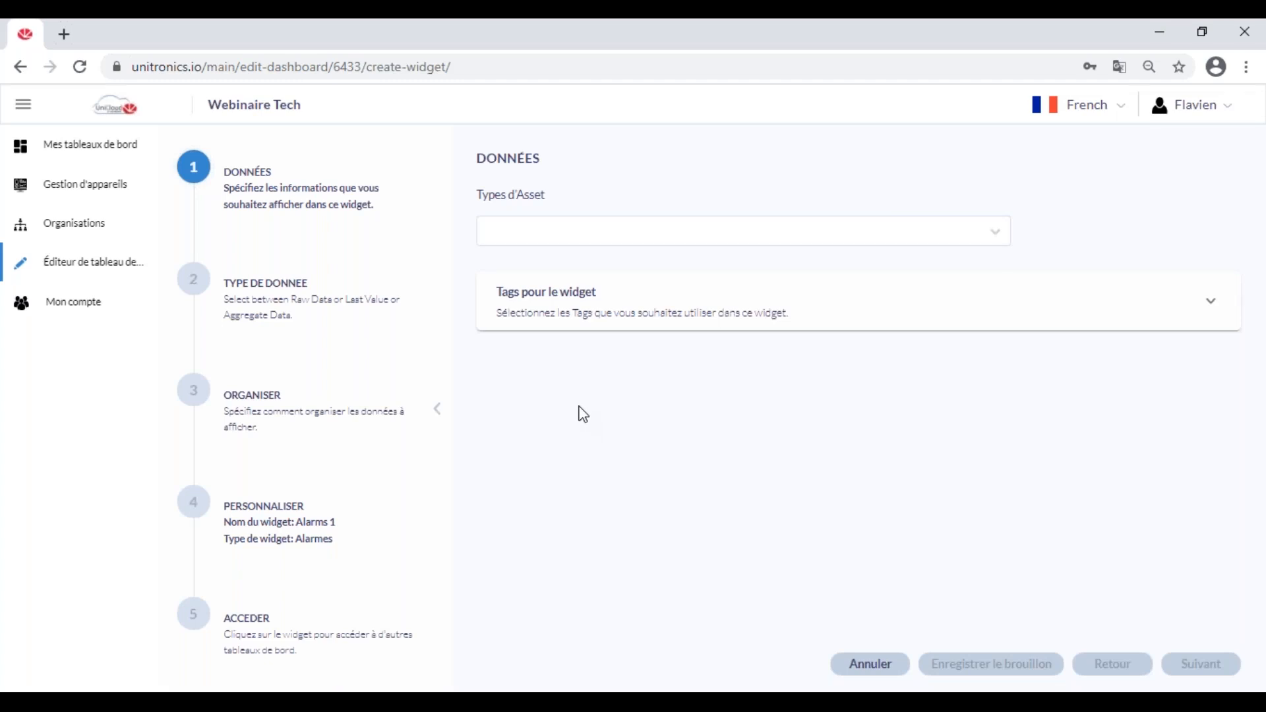
click(596, 238)
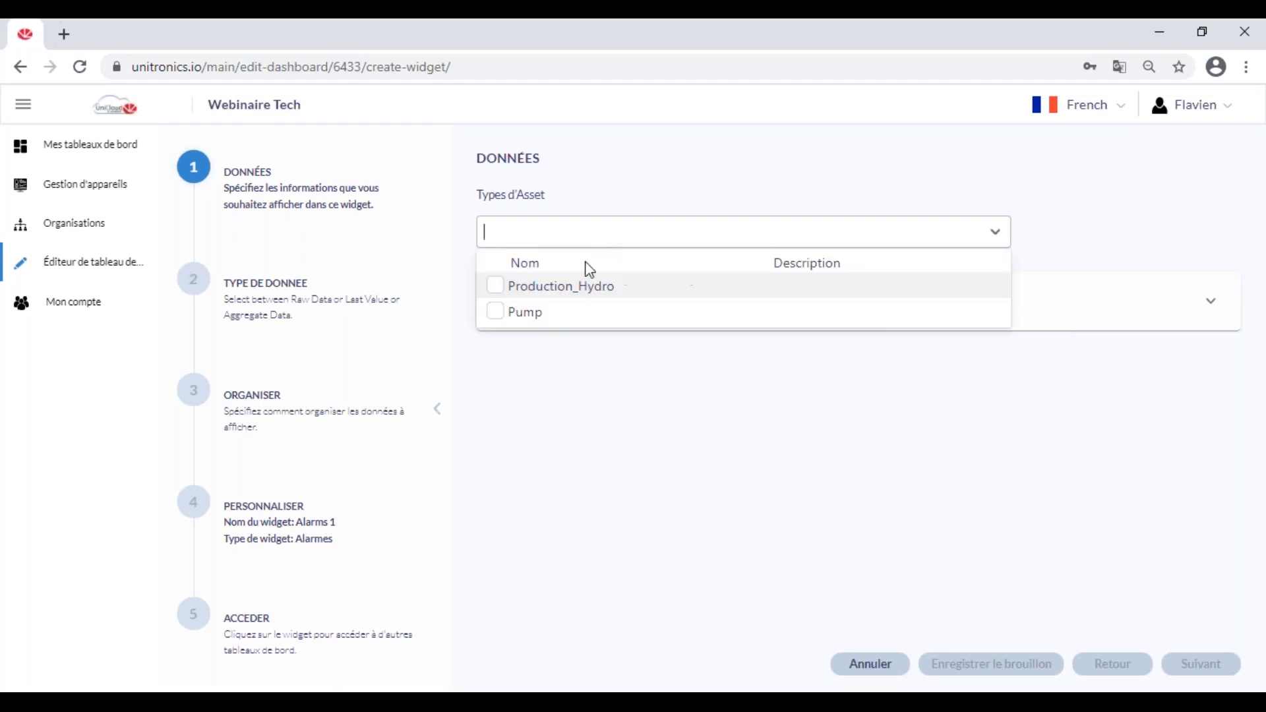
click(495, 288)
click(1106, 237)
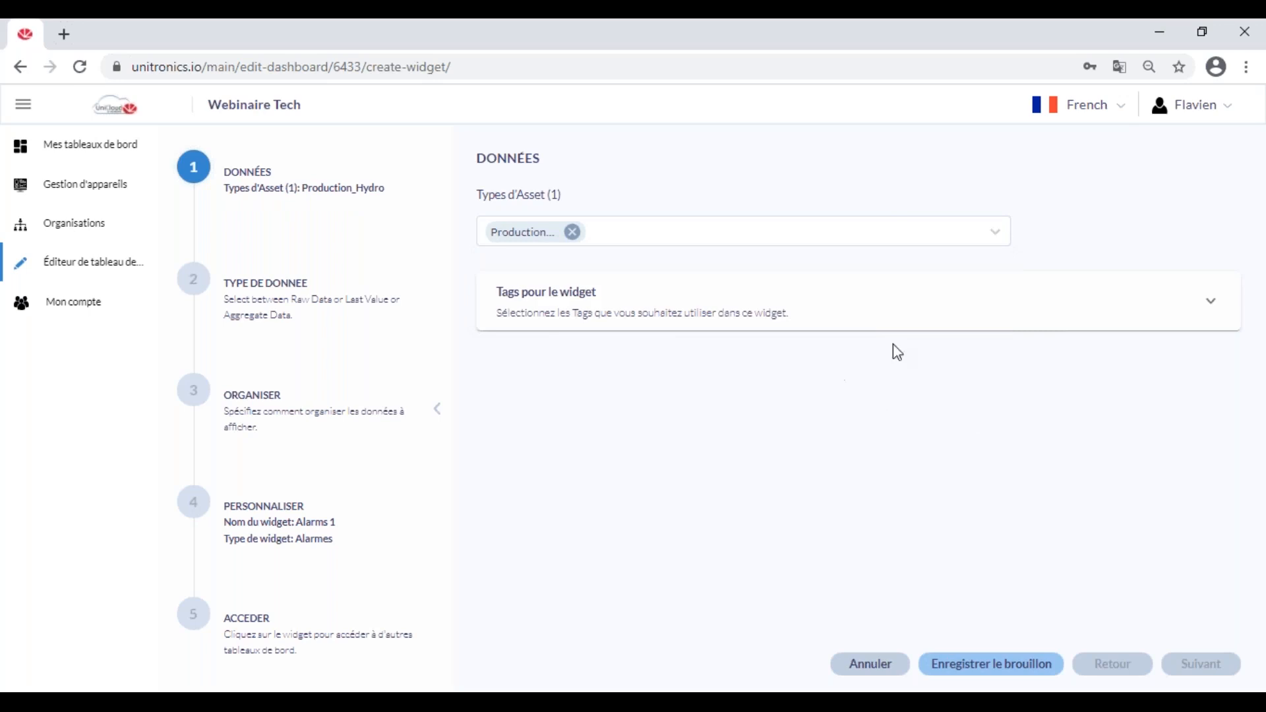
Step: Select Horodatage des données as the asset property tag for the alarm widget
click(876, 318)
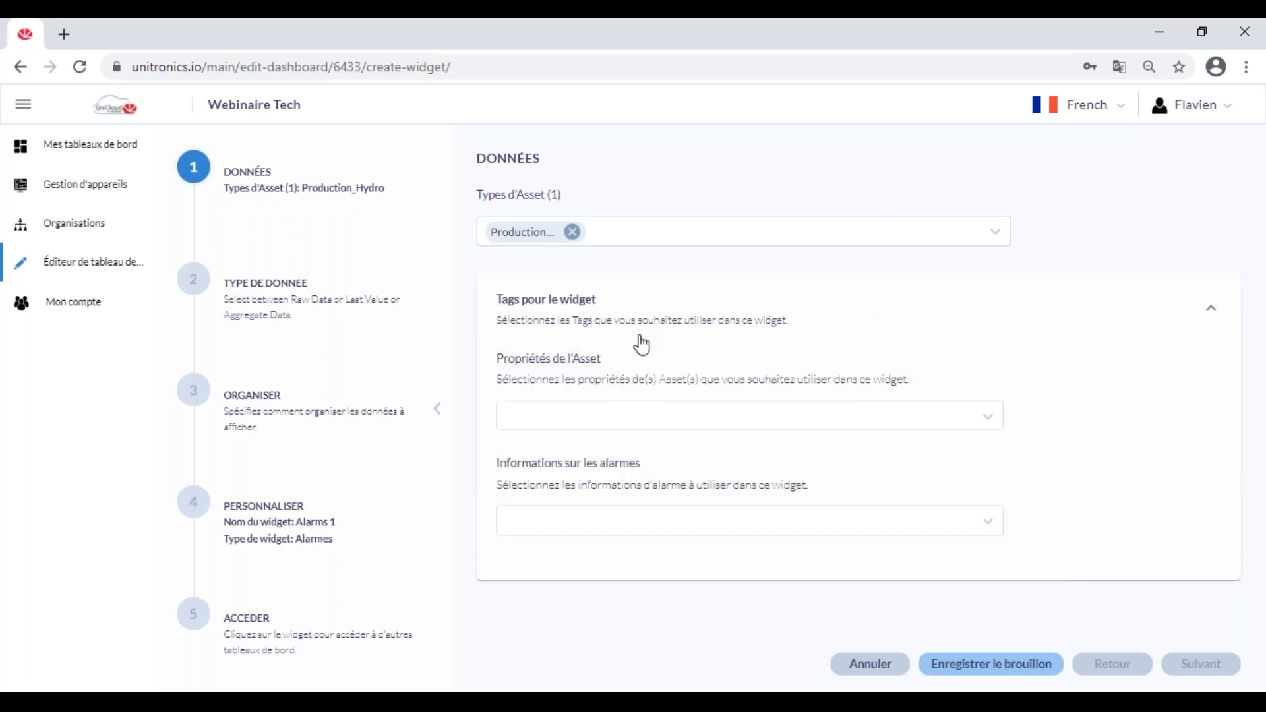
click(654, 427)
scroll(710, 519, down, 1)
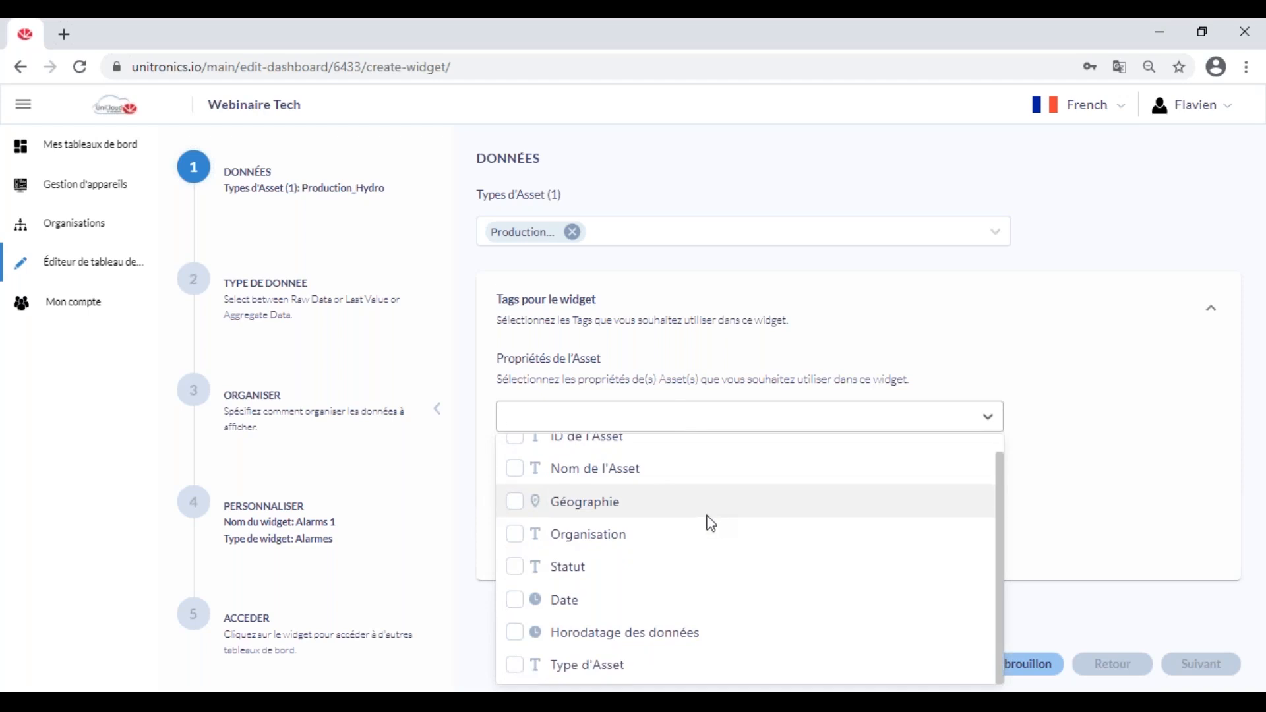
click(517, 637)
click(1063, 345)
click(1006, 325)
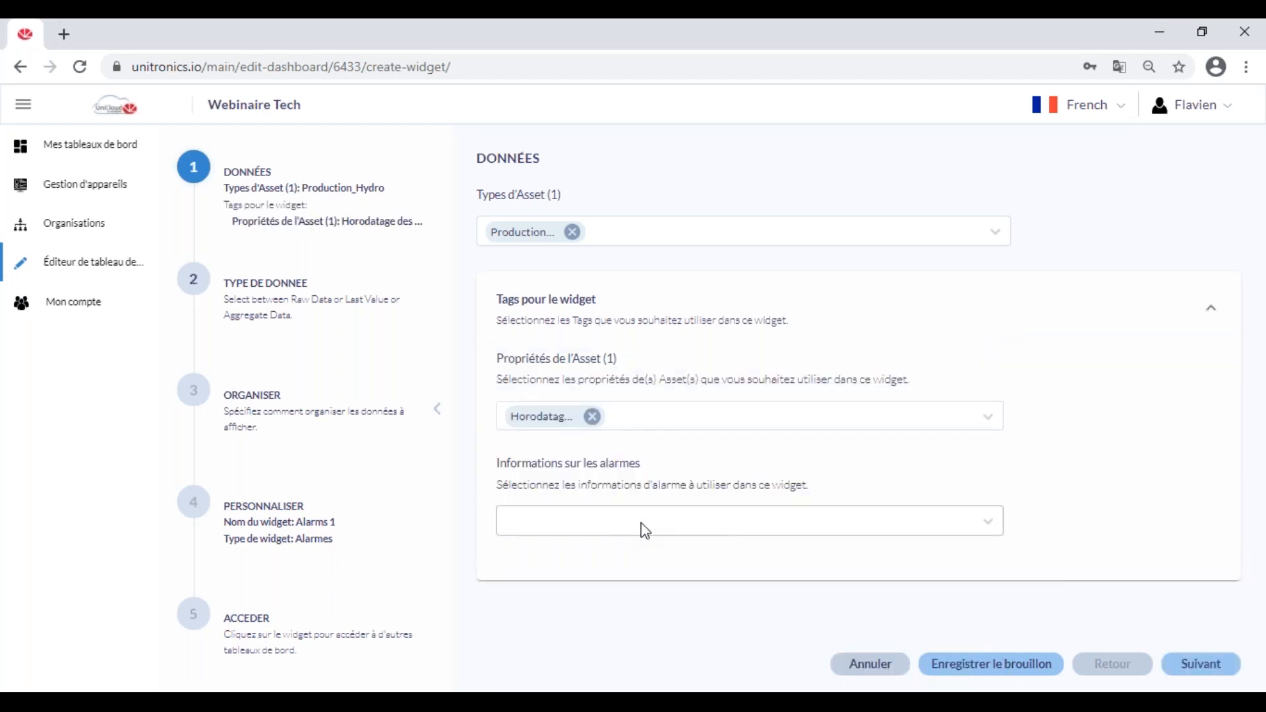
Step: Include Alarme active, Gravité and Durée as the alarm information used in the widget
click(678, 532)
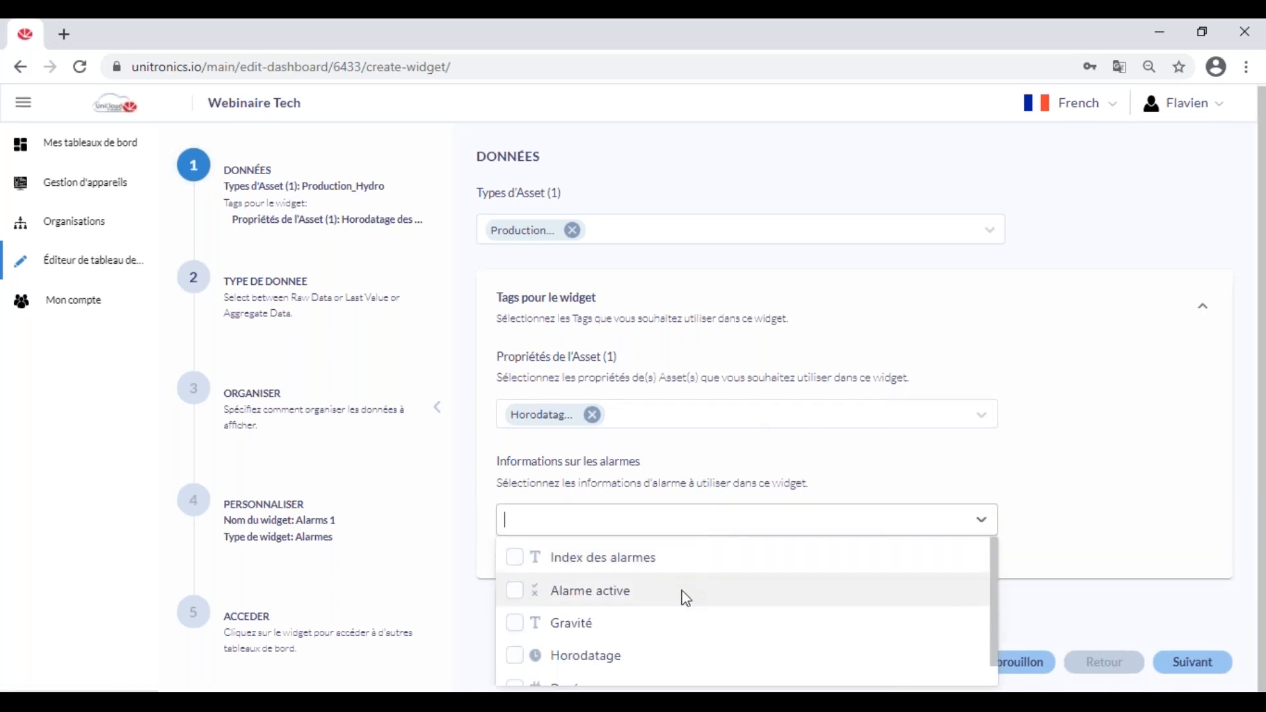
scroll(658, 613, down, 1)
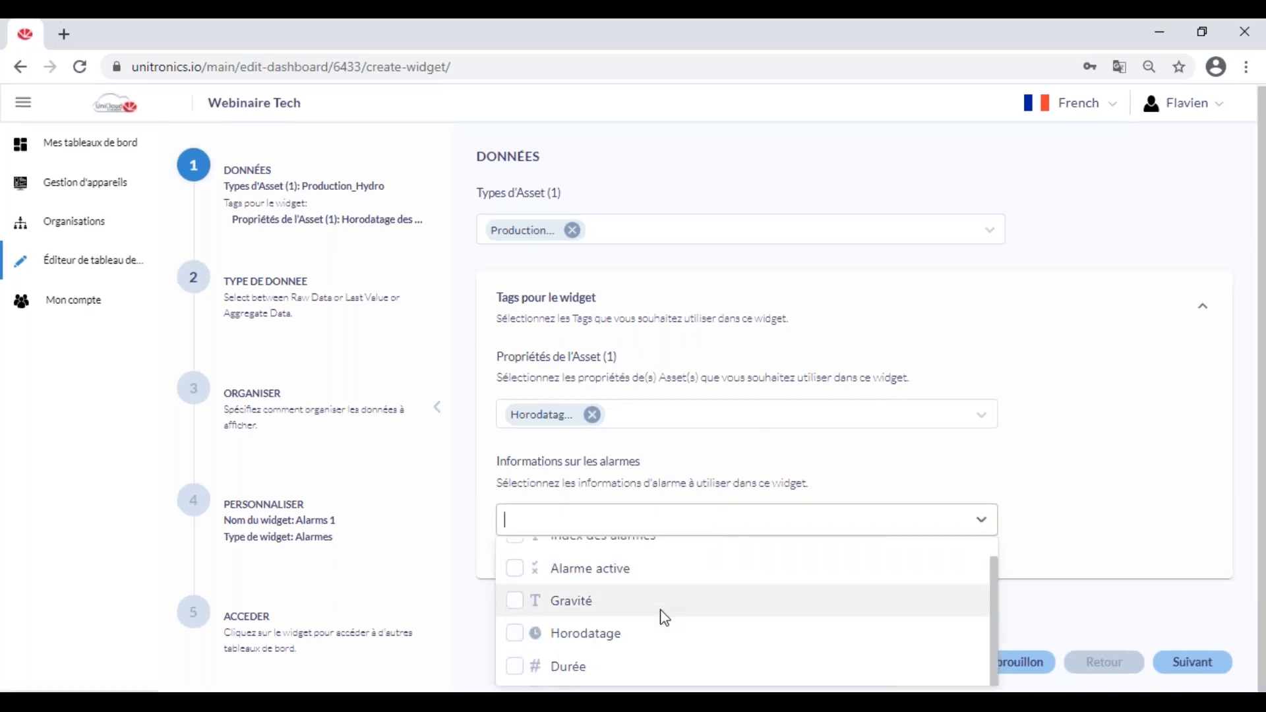
click(516, 574)
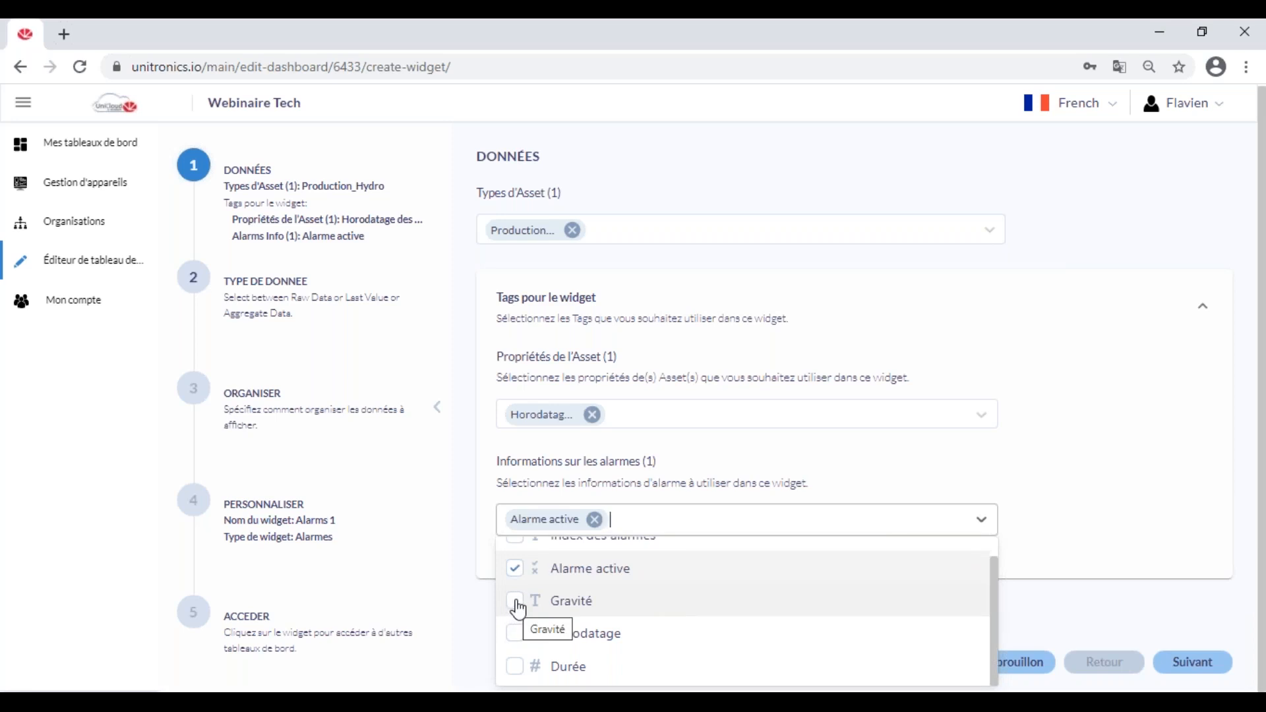
click(517, 602)
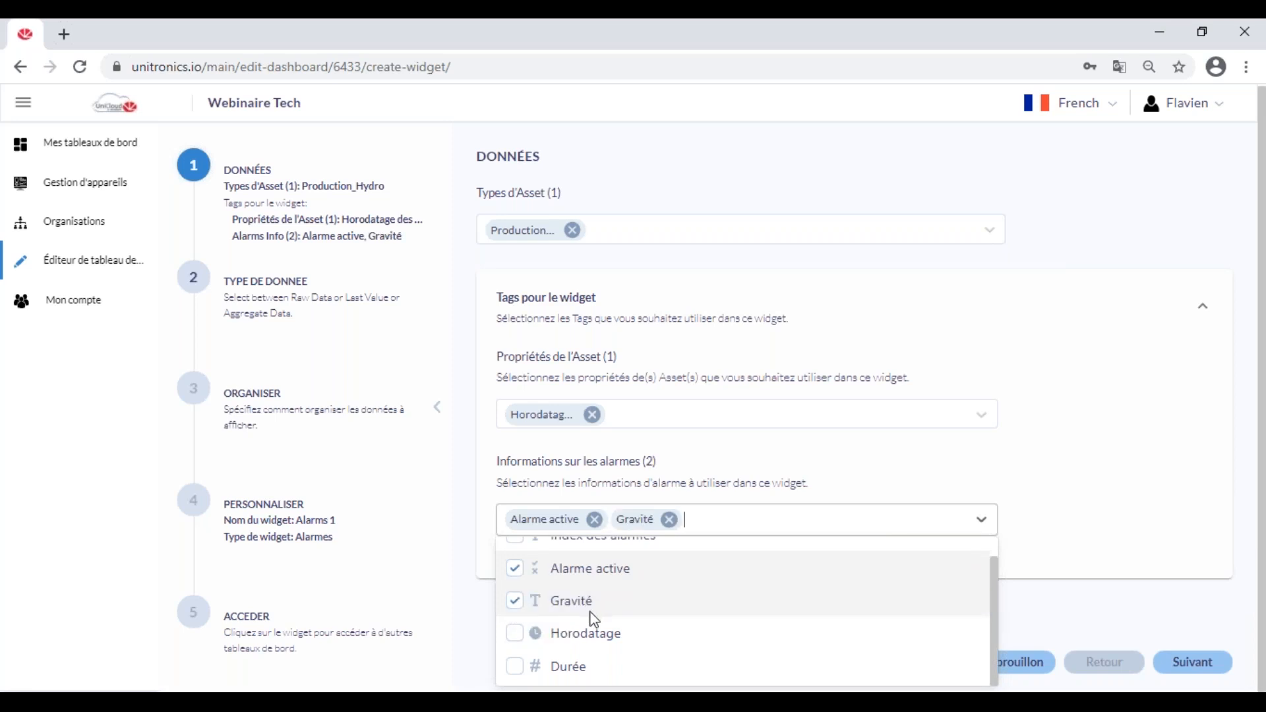
click(519, 668)
click(1058, 539)
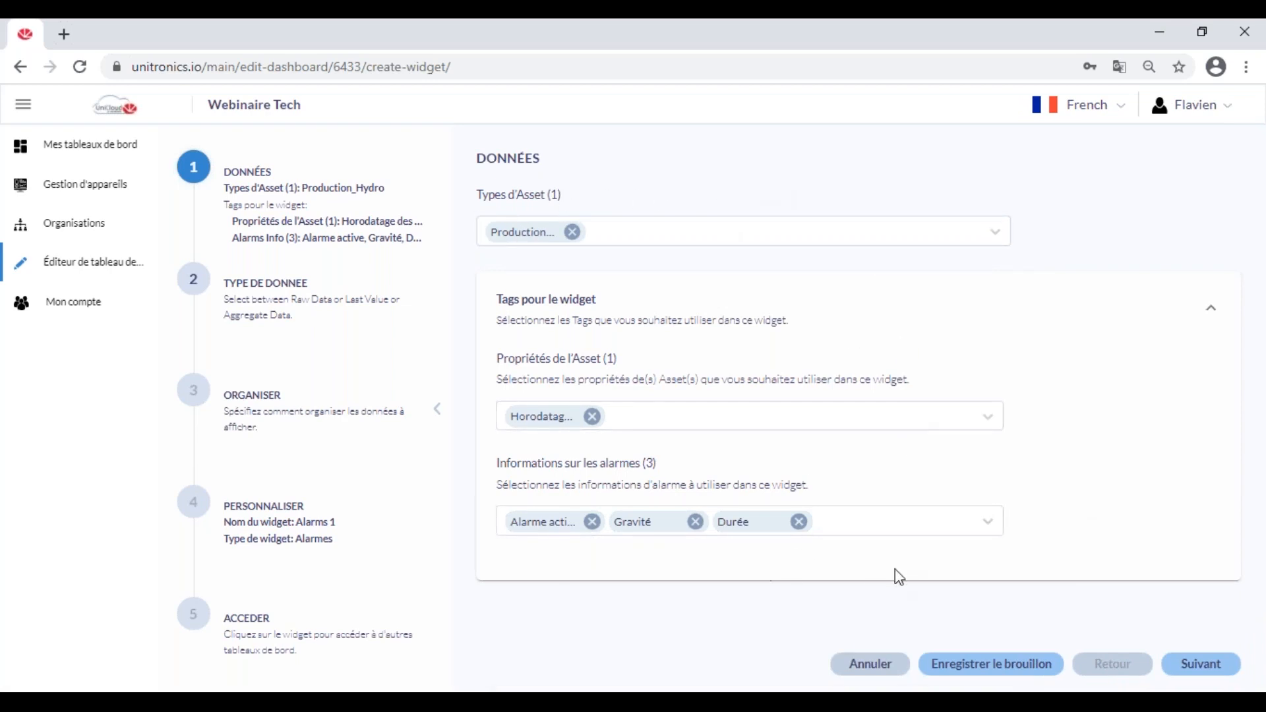
Step: Set the alarm widget's data type to Données brutes and continue to its customization without adding any filter
click(1198, 665)
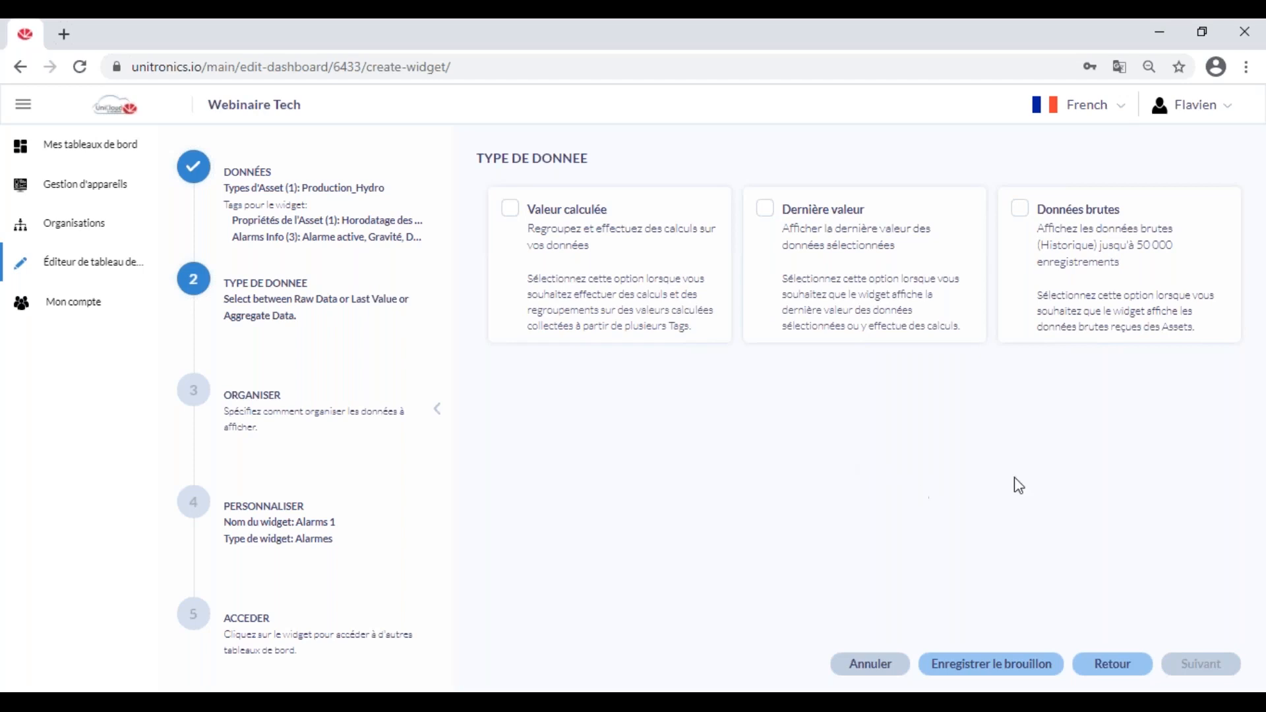
click(1130, 259)
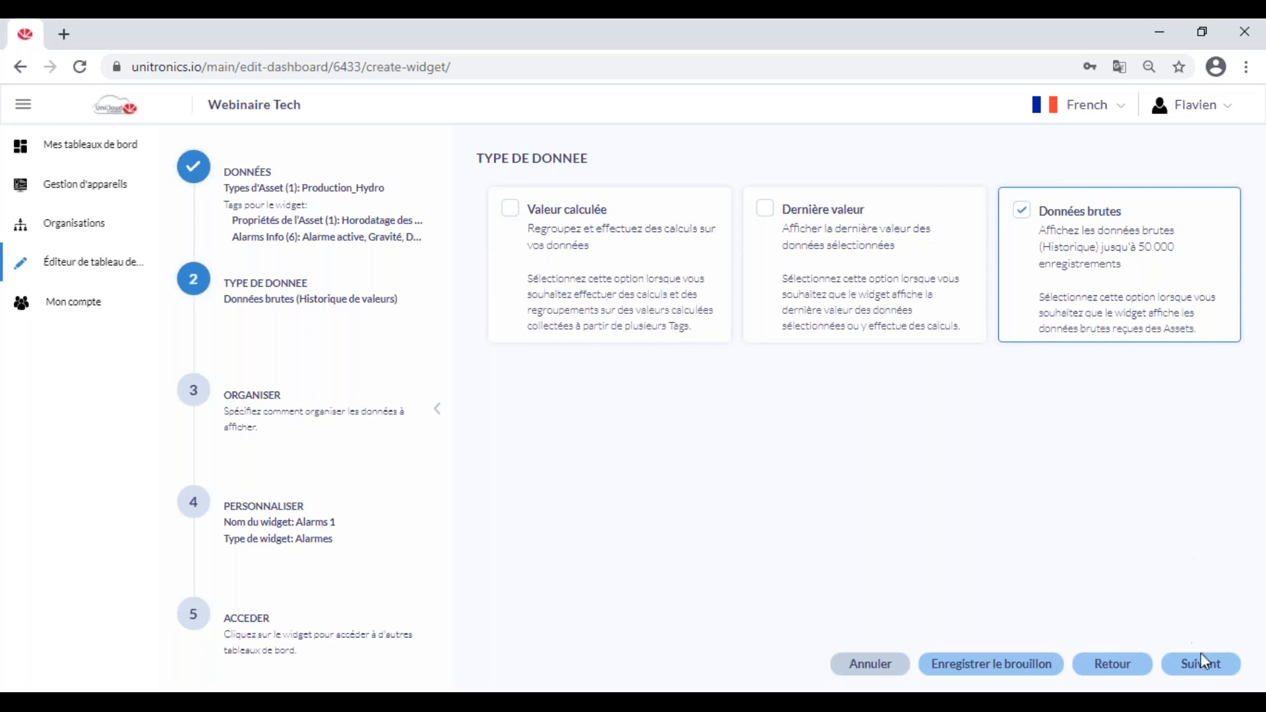
click(1206, 667)
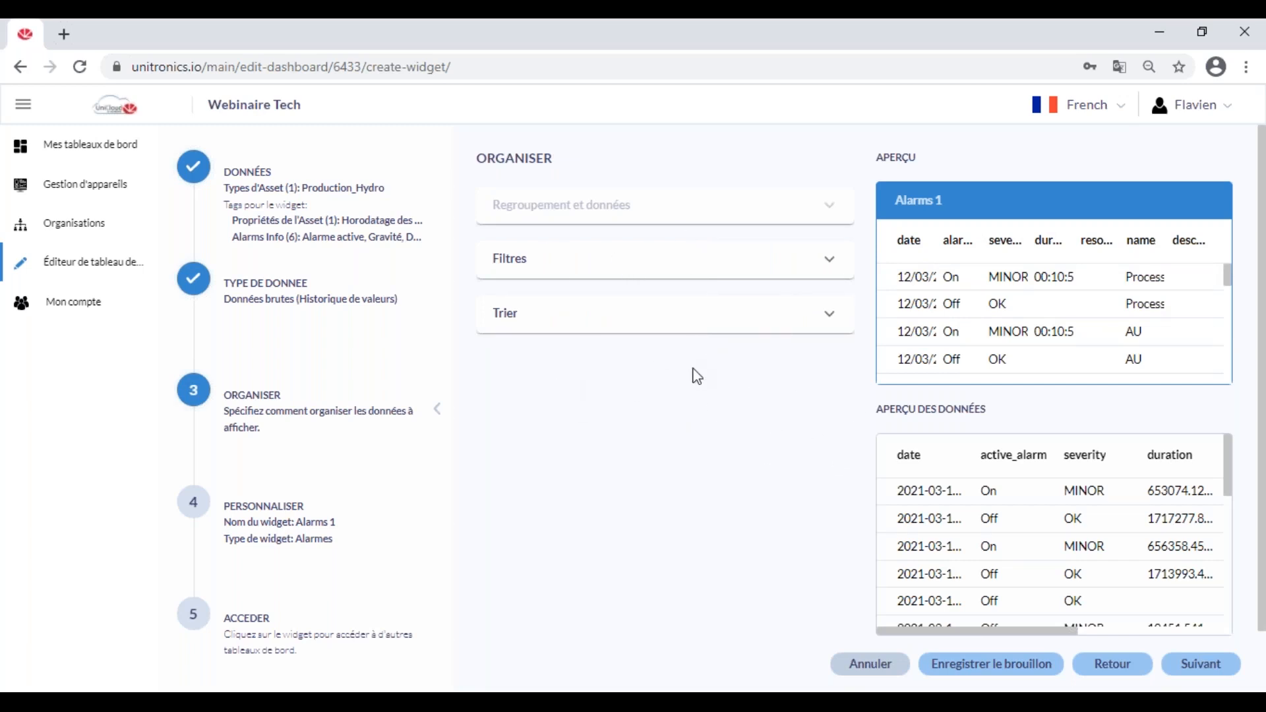
click(596, 257)
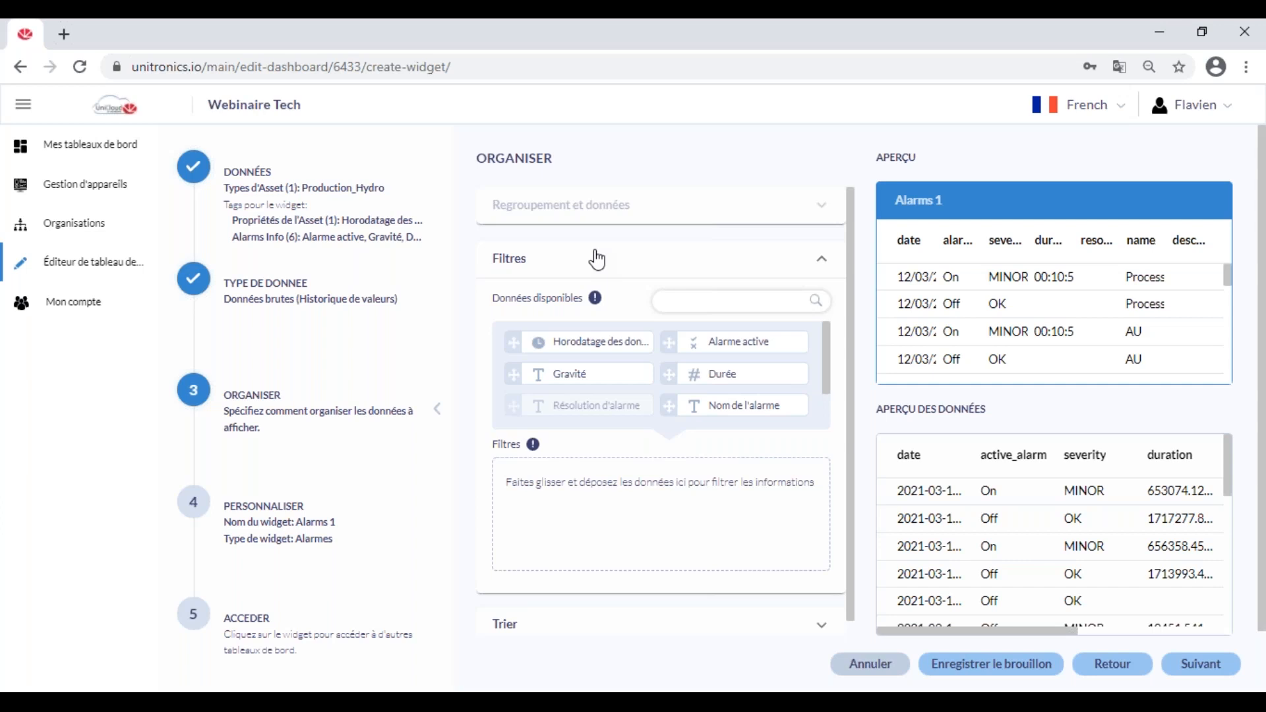
click(597, 259)
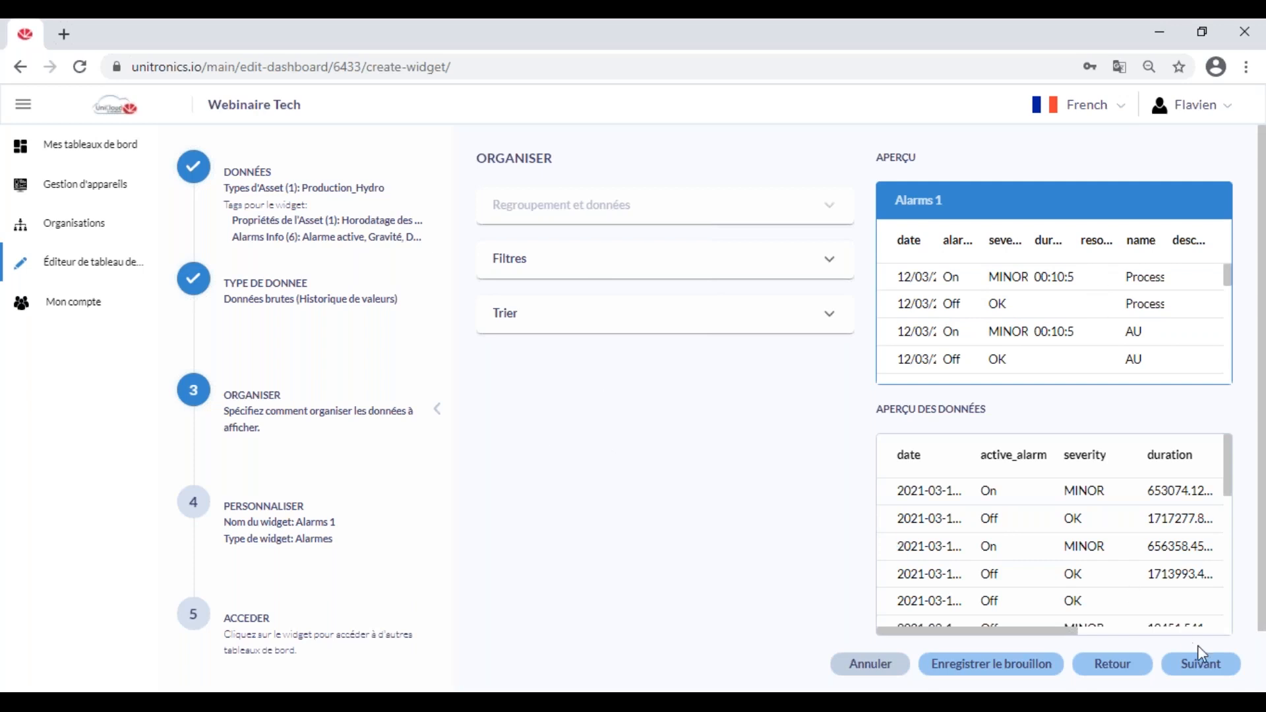
click(1217, 666)
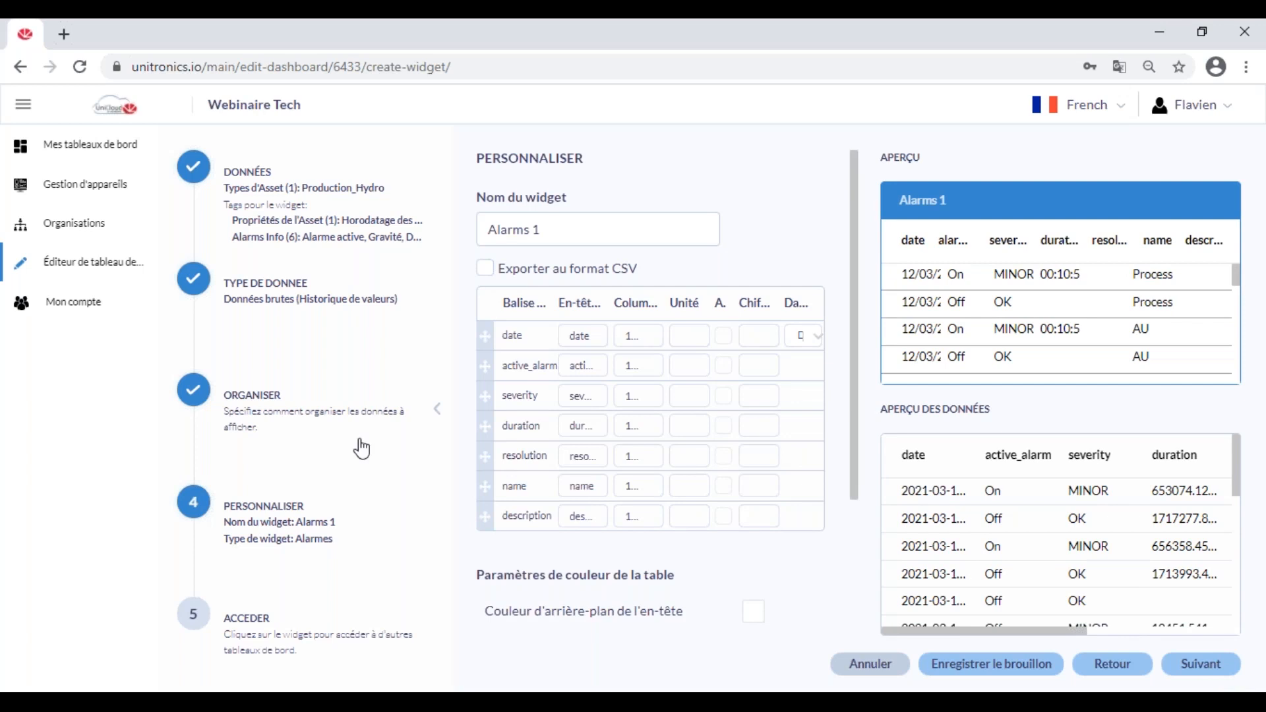
Step: Rename the headers of the date and active_alarm columns to Date and Alarme active
drag(598, 336, 565, 337)
click(593, 368)
drag(577, 337, 563, 334)
text(D)
double_click(573, 371)
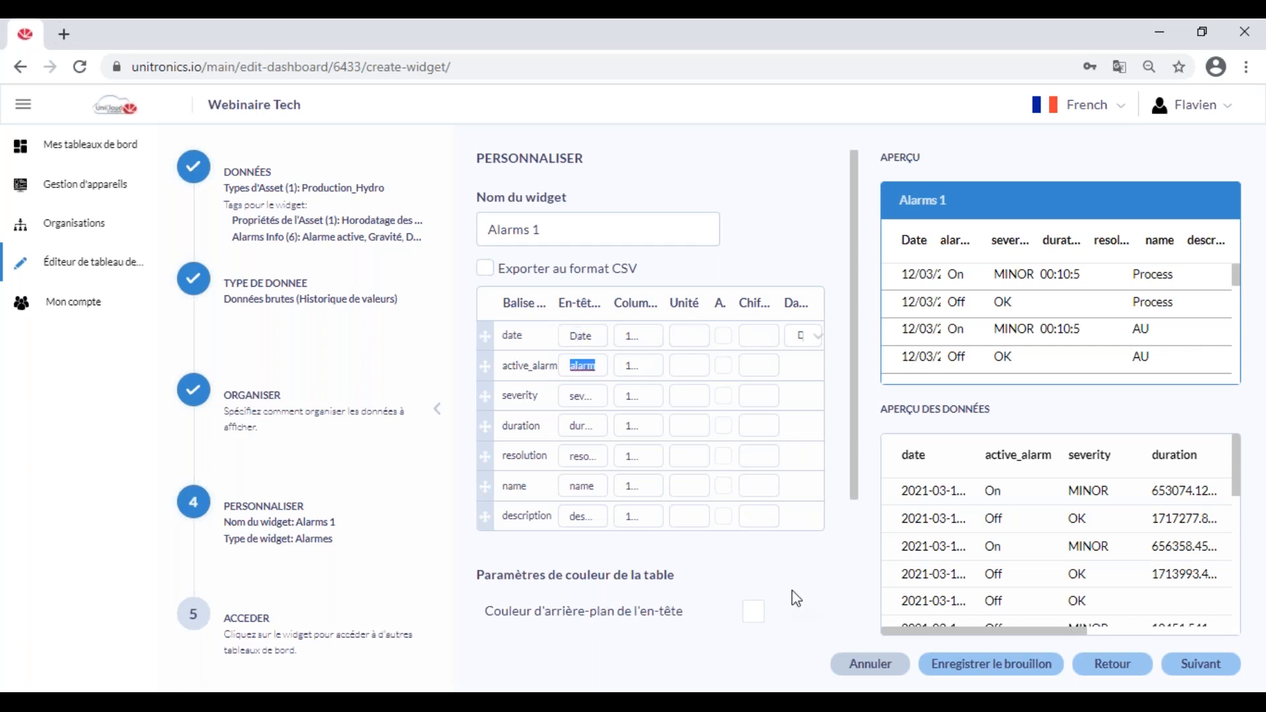
text(Alarme active)
Step: Reduce the widths of the date and active_alarm columns to 1
click(643, 332)
click(650, 364)
click(650, 363)
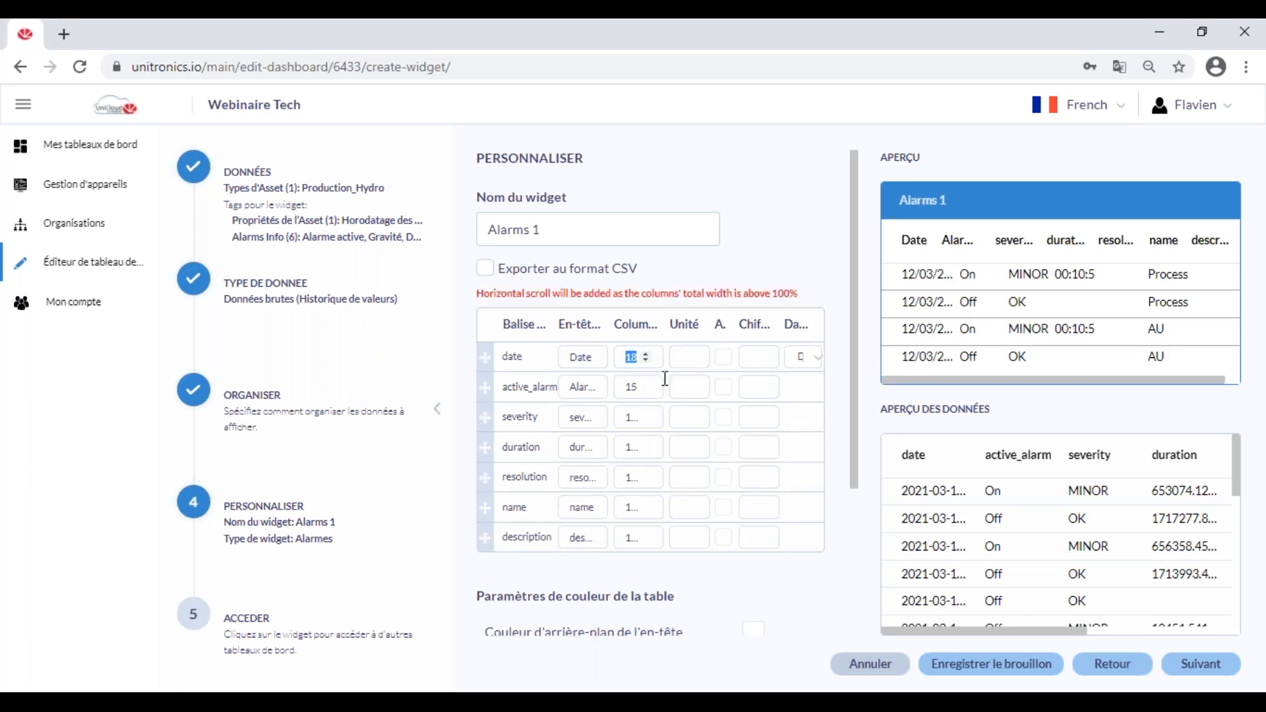
click(646, 360)
click(646, 360)
click(647, 391)
click(647, 391)
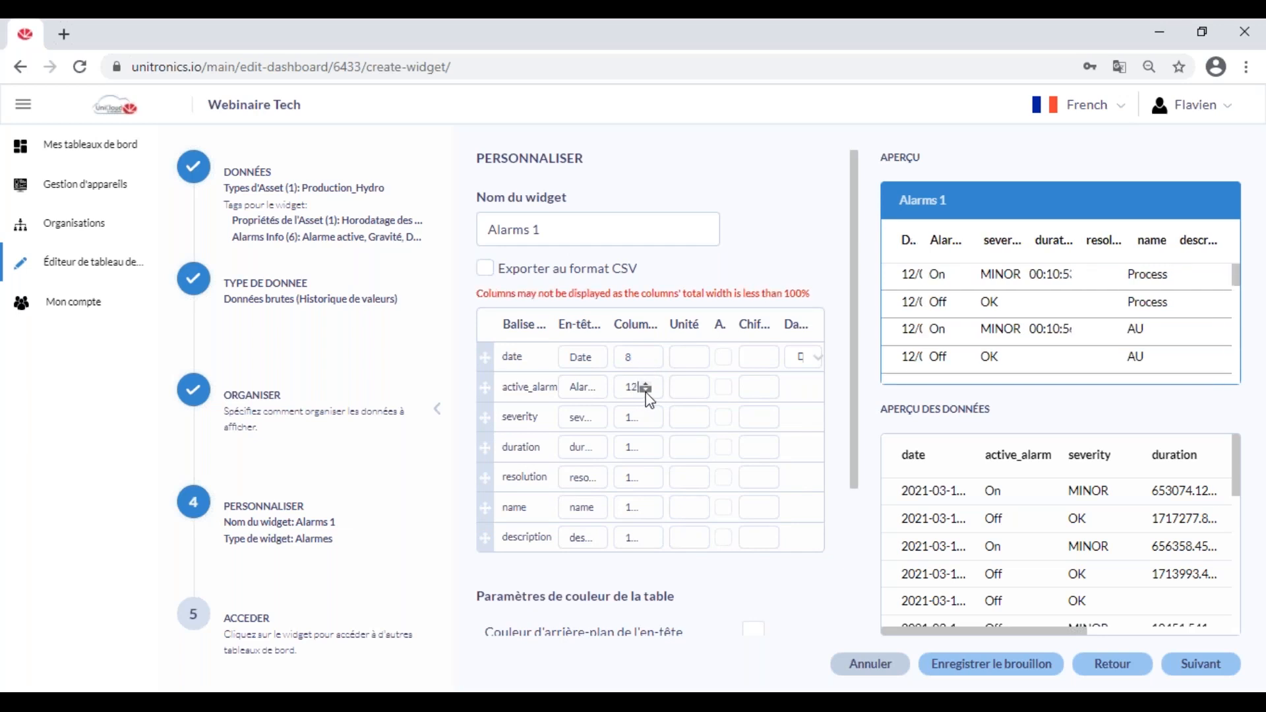
click(647, 392)
click(647, 391)
click(646, 392)
click(647, 392)
click(625, 356)
drag(639, 384, 622, 385)
text(1)
click(640, 359)
Step: Keep the default table colours and finish the alarm widget without linking another dashboard
scroll(639, 363, down, 3)
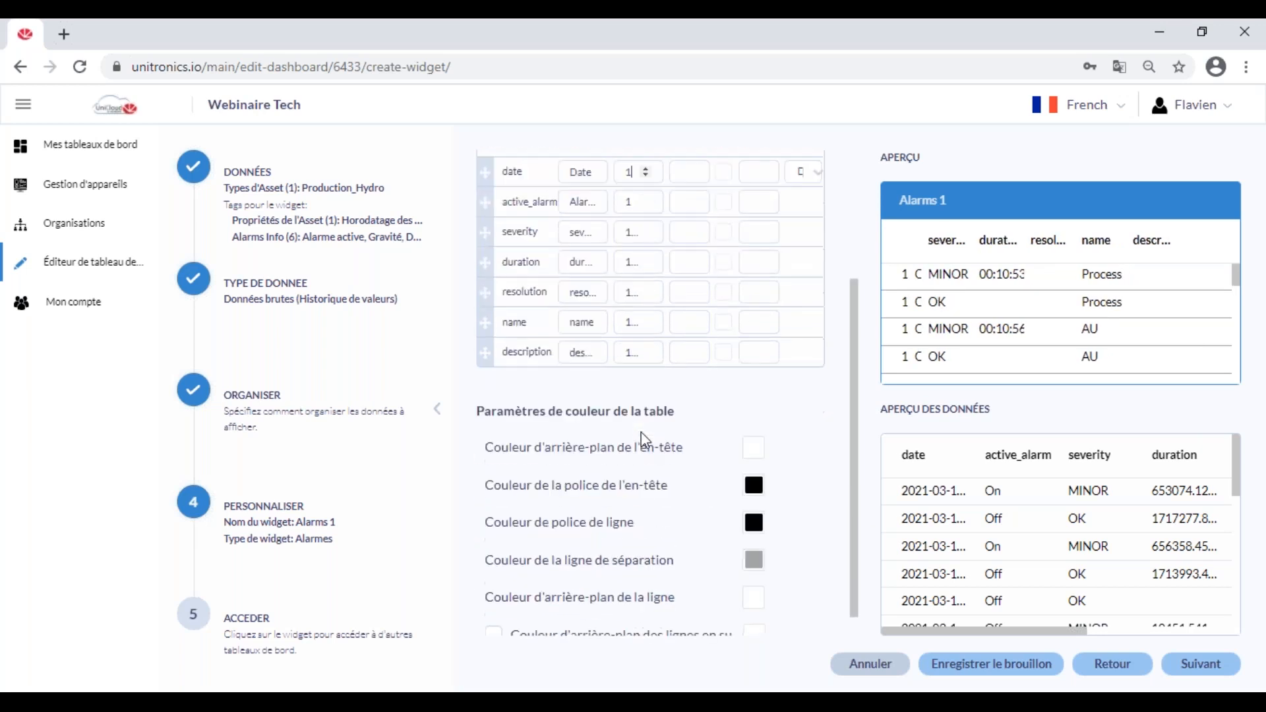
scroll(636, 398, down, 1)
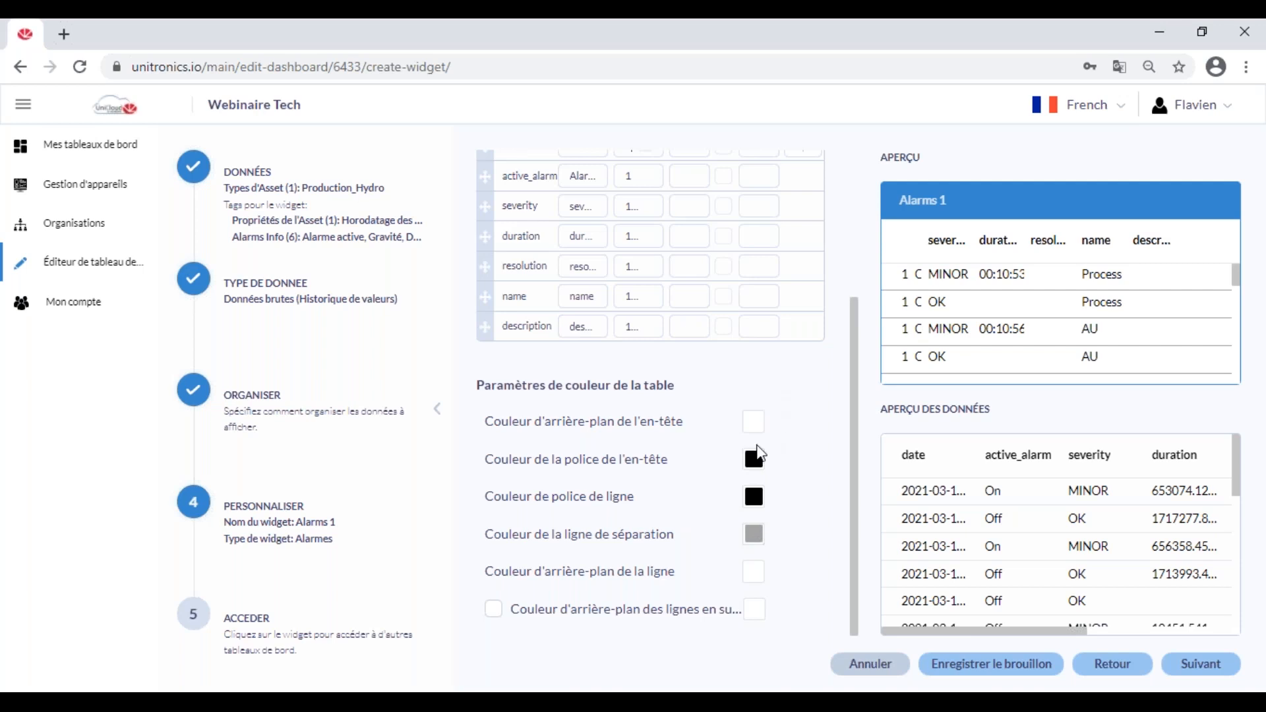
click(1210, 676)
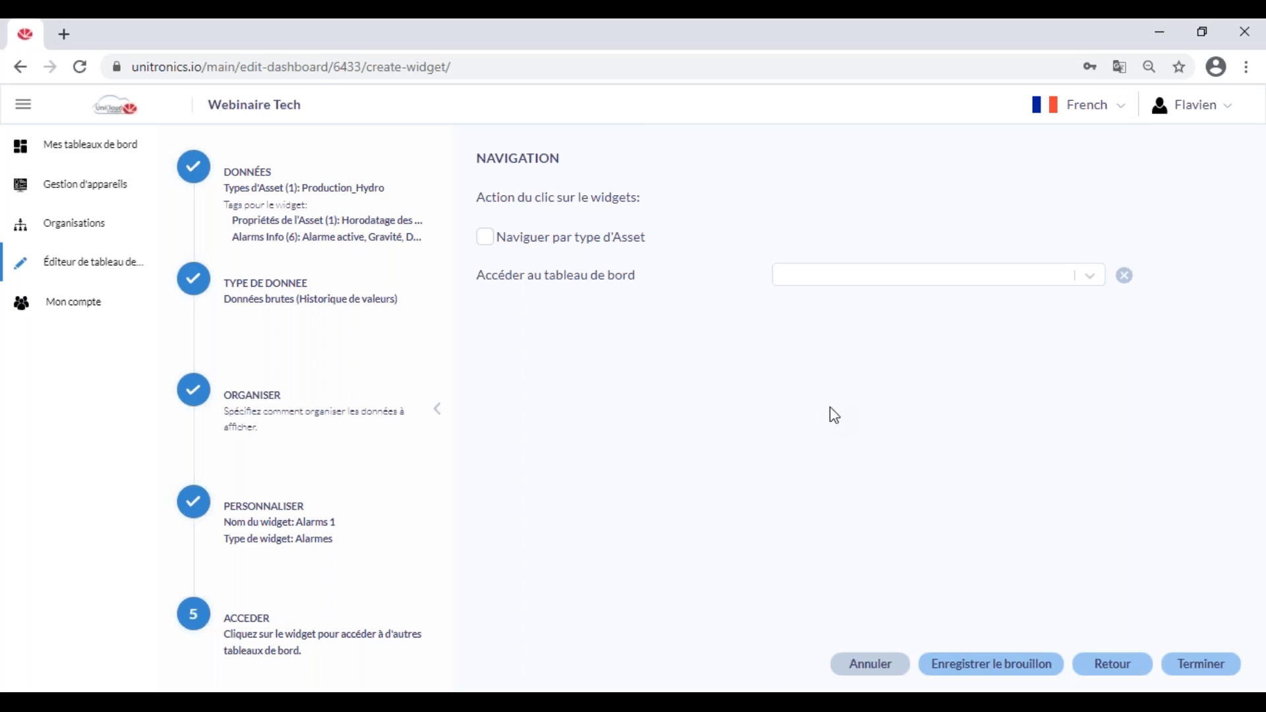
click(1213, 667)
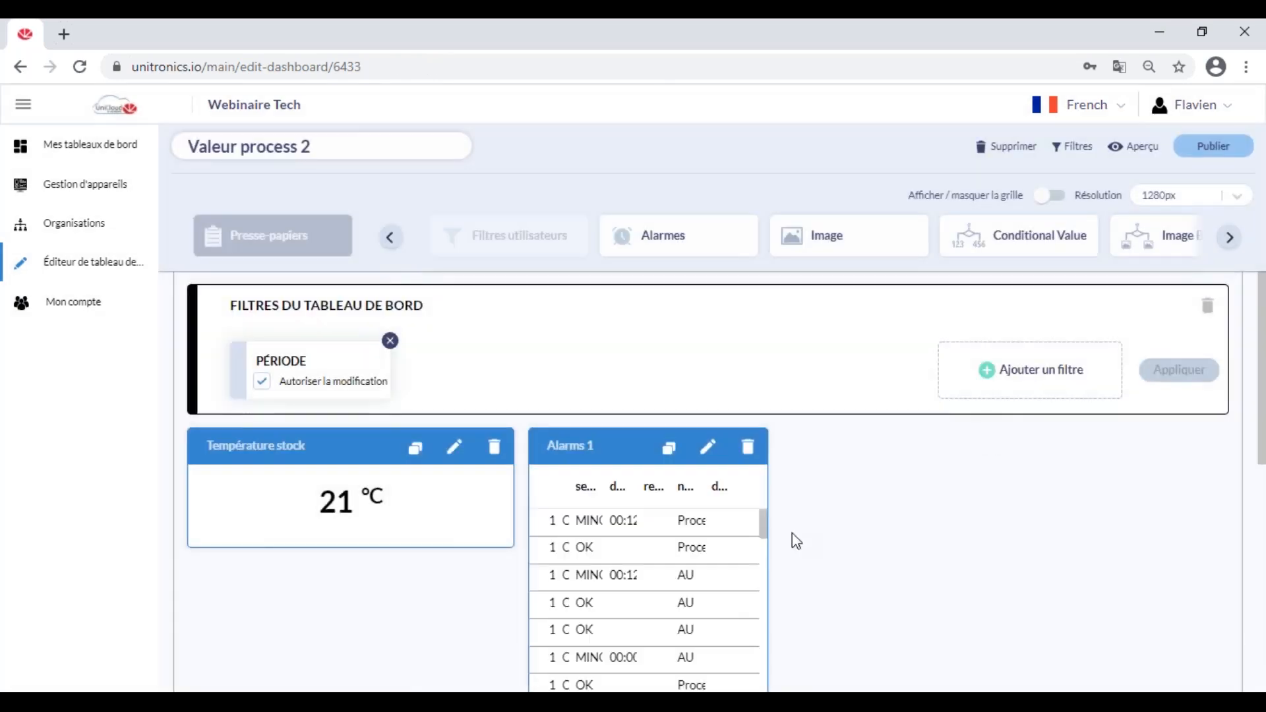
Step: Widen the Alarms 1 widget to nearly the dashboard's right edge and position it beside the Température stock widget
scroll(769, 486, down, 2)
scroll(778, 483, up, 1)
drag(772, 477, 1225, 474)
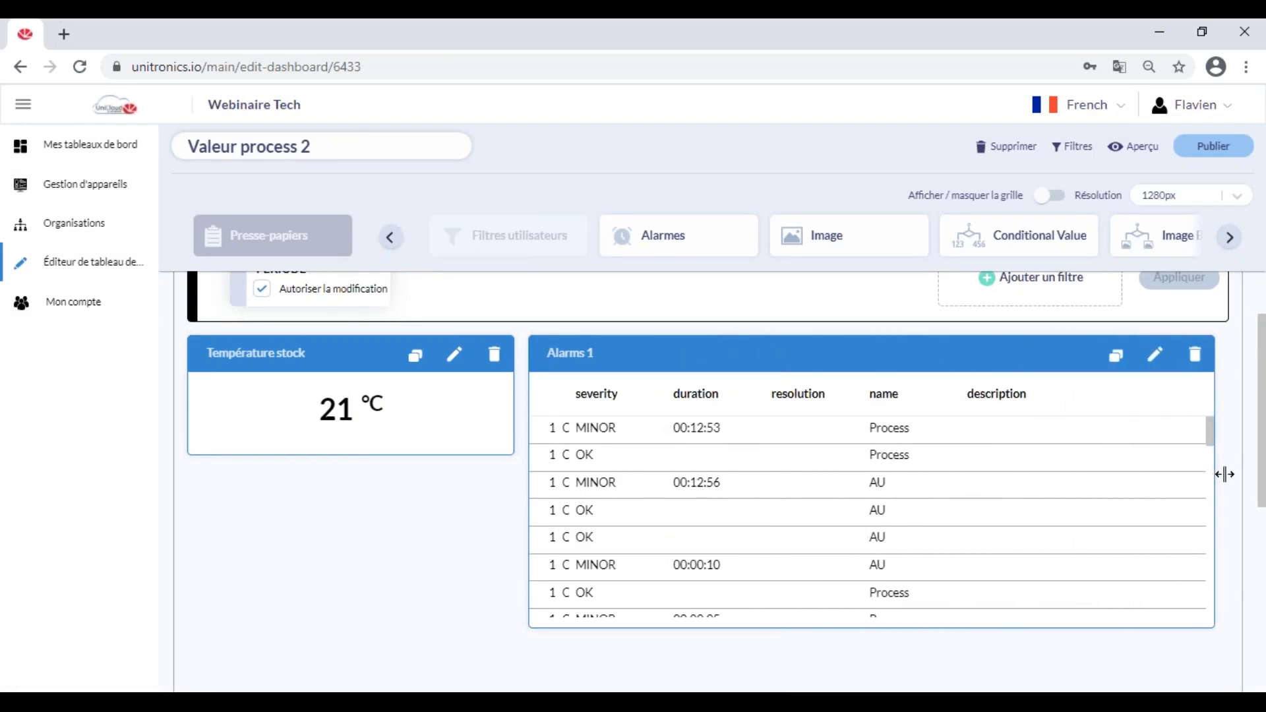
mouse_move(567, 421)
mouse_down()
mouse_move(599, 424)
mouse_move(585, 421)
mouse_up()
drag(796, 367, 782, 362)
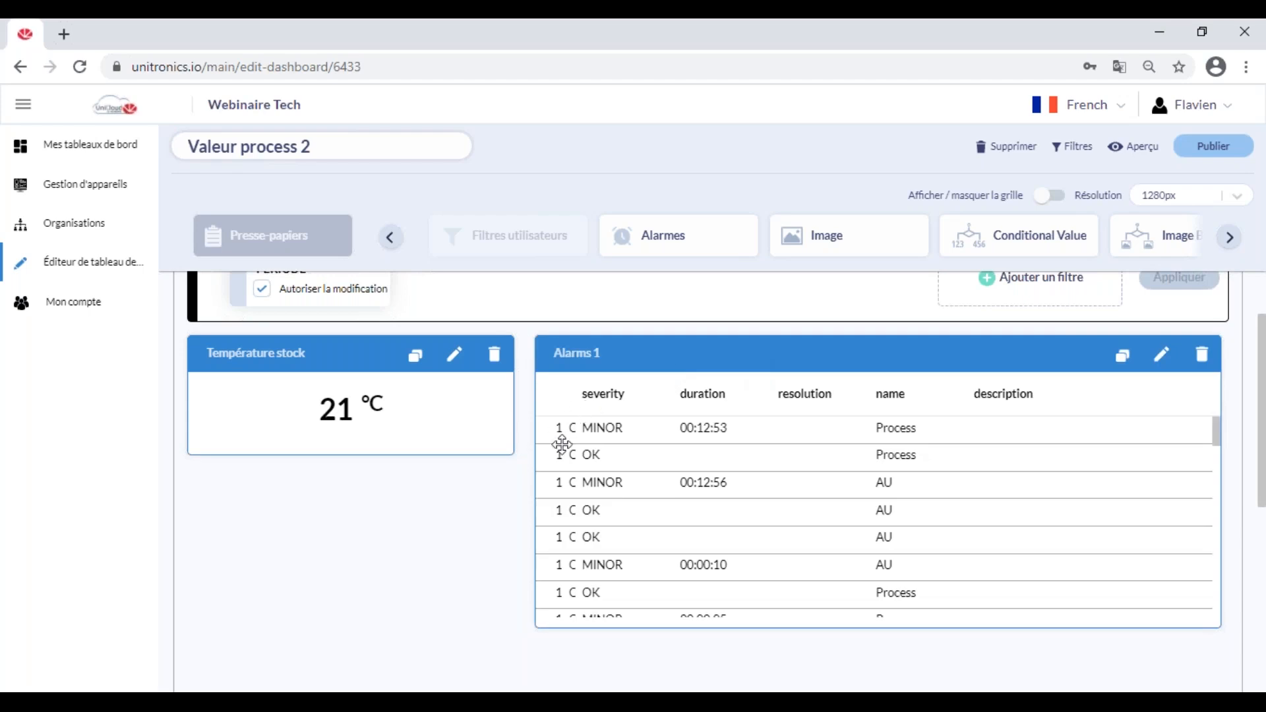
Step: Reopen the Alarms 1 widget's customization settings and set the date column's width to 50
click(1163, 358)
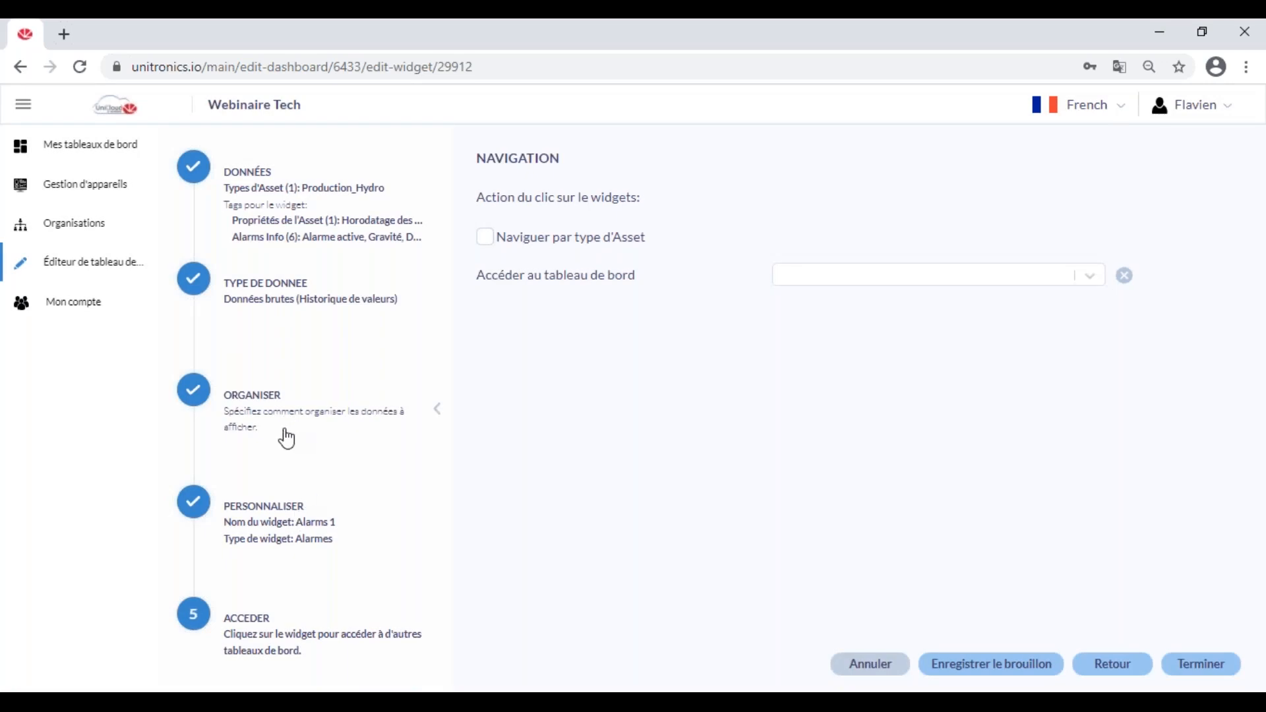
click(294, 523)
click(650, 362)
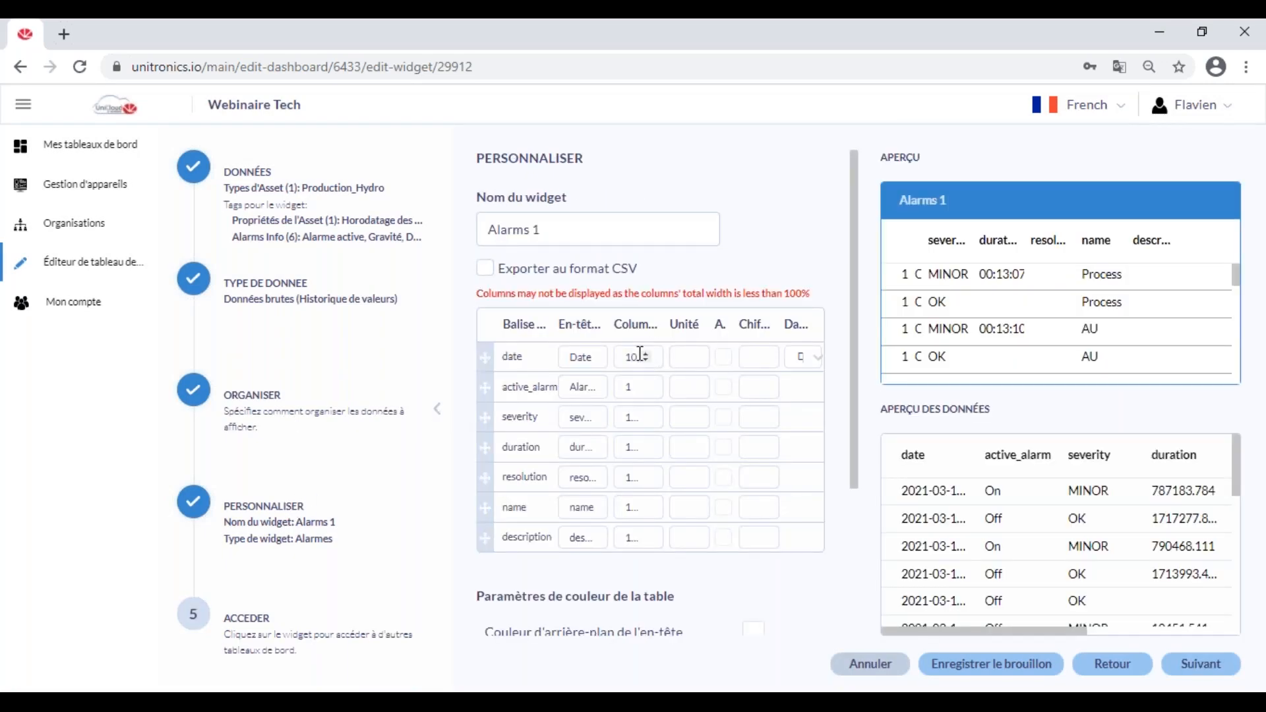
text(0)
click(635, 388)
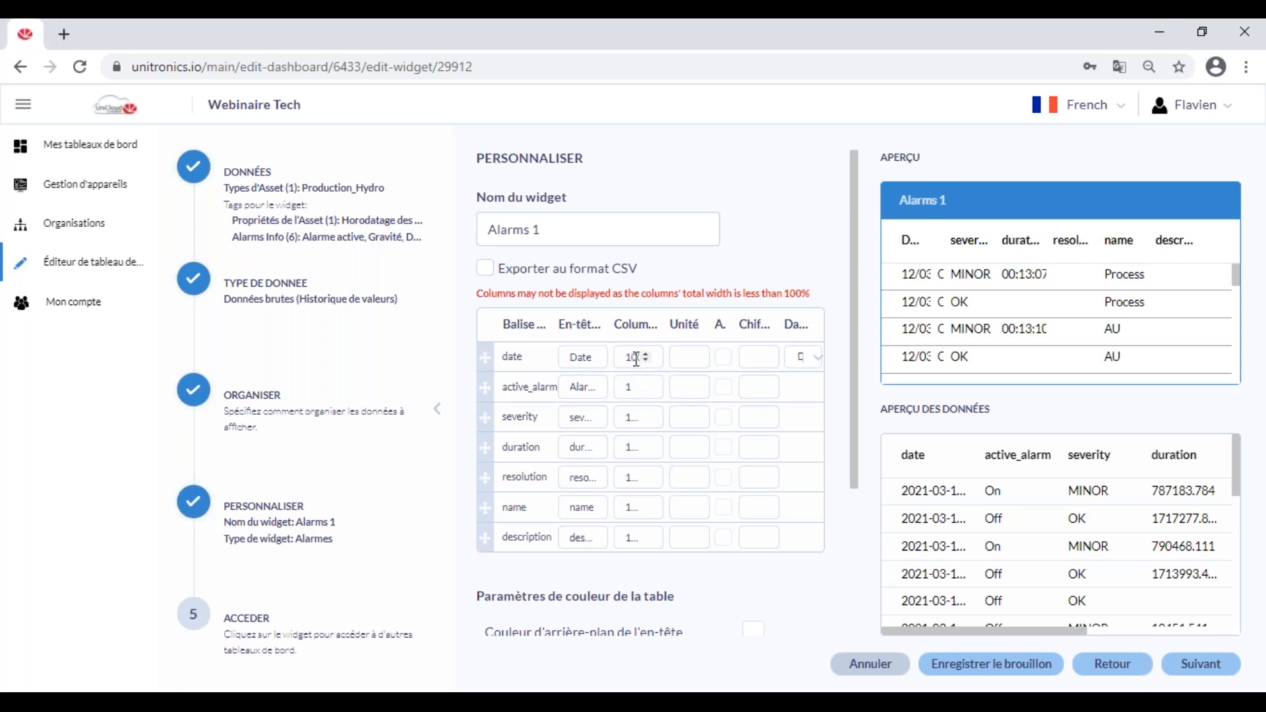
click(638, 380)
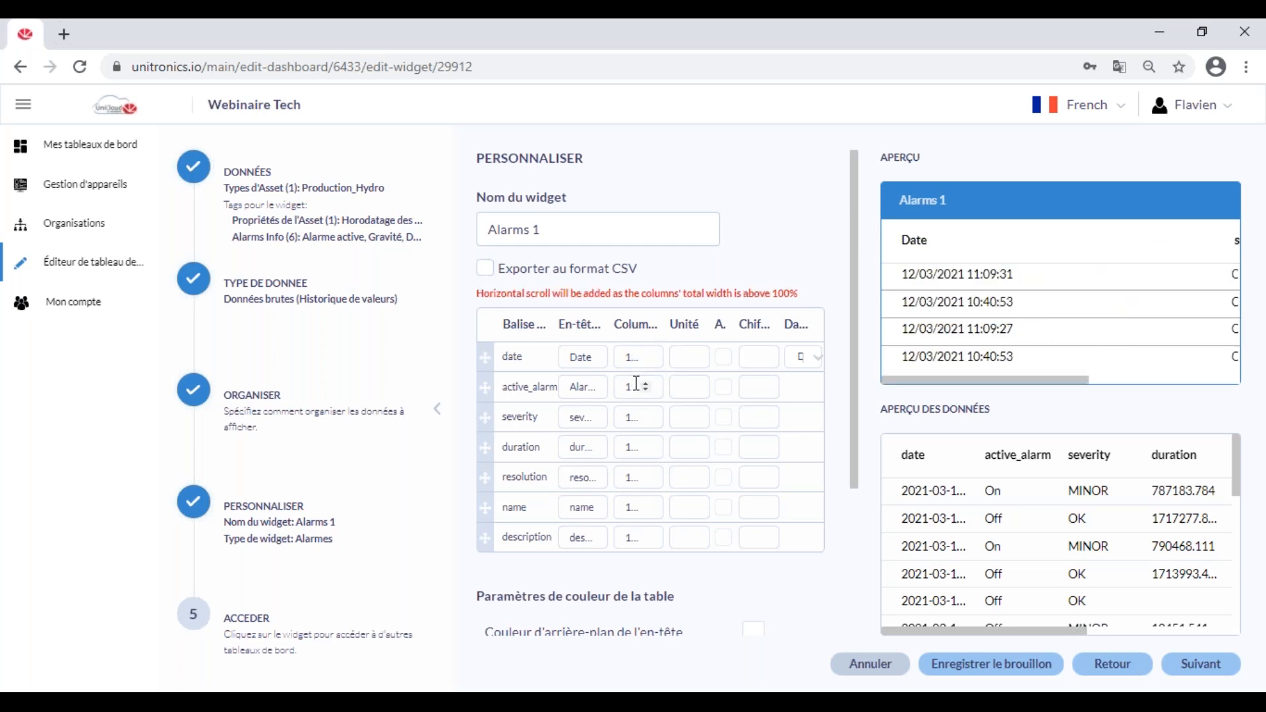
click(635, 357)
drag(638, 356, 618, 356)
text(50)
Step: Set the active_alarm column's width to 30, finish the widget and check the alarm table on the dashboard
click(636, 387)
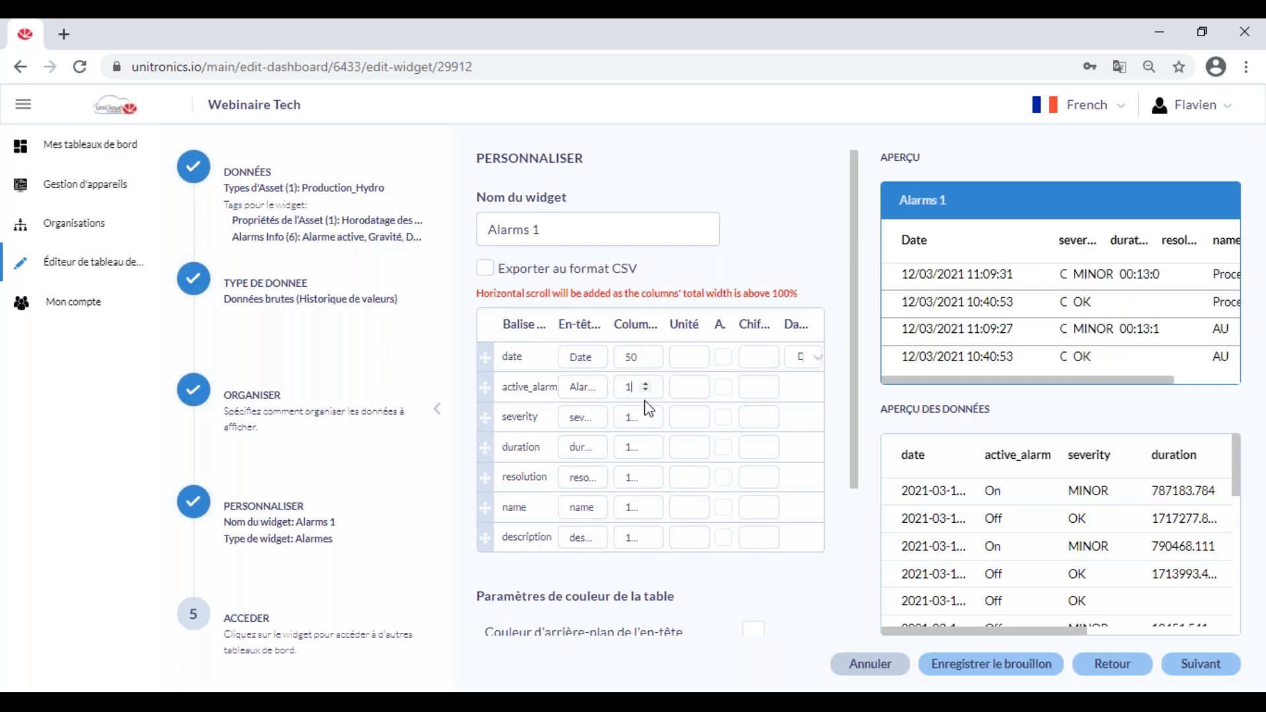
key(BackSpace)
text(30)
click(635, 418)
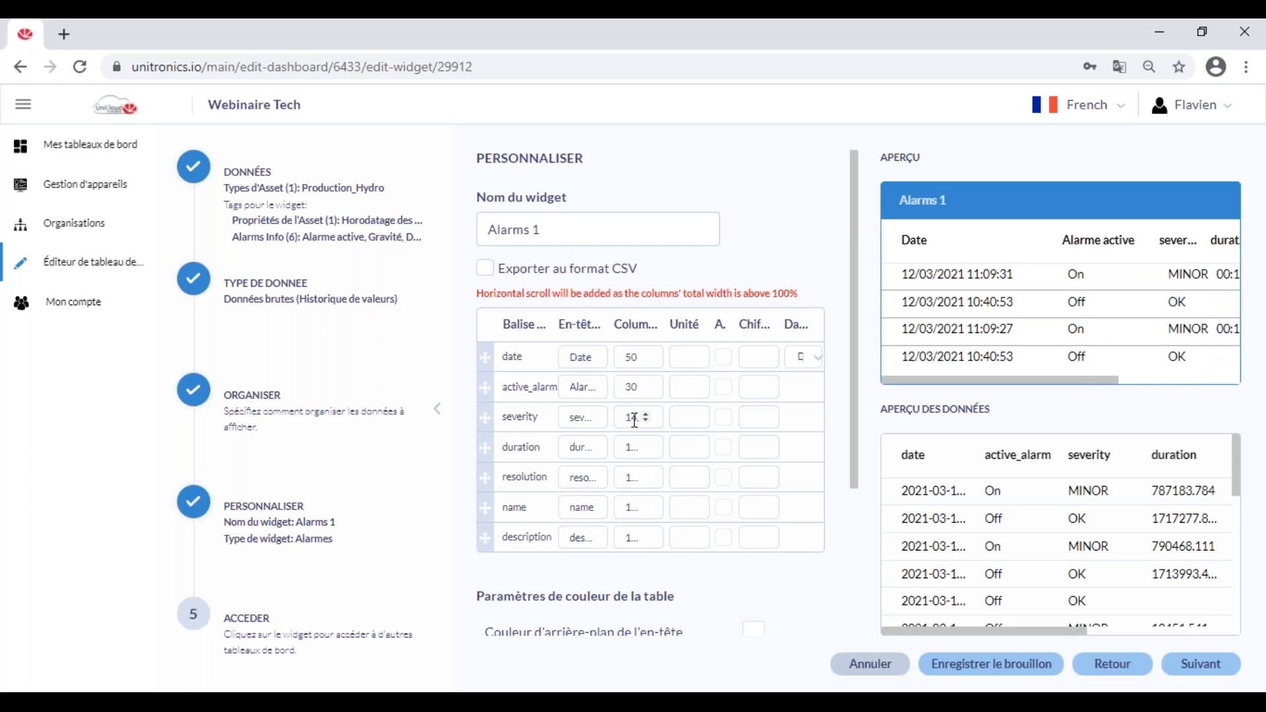
click(1218, 667)
click(1217, 666)
scroll(1016, 569, down, 2)
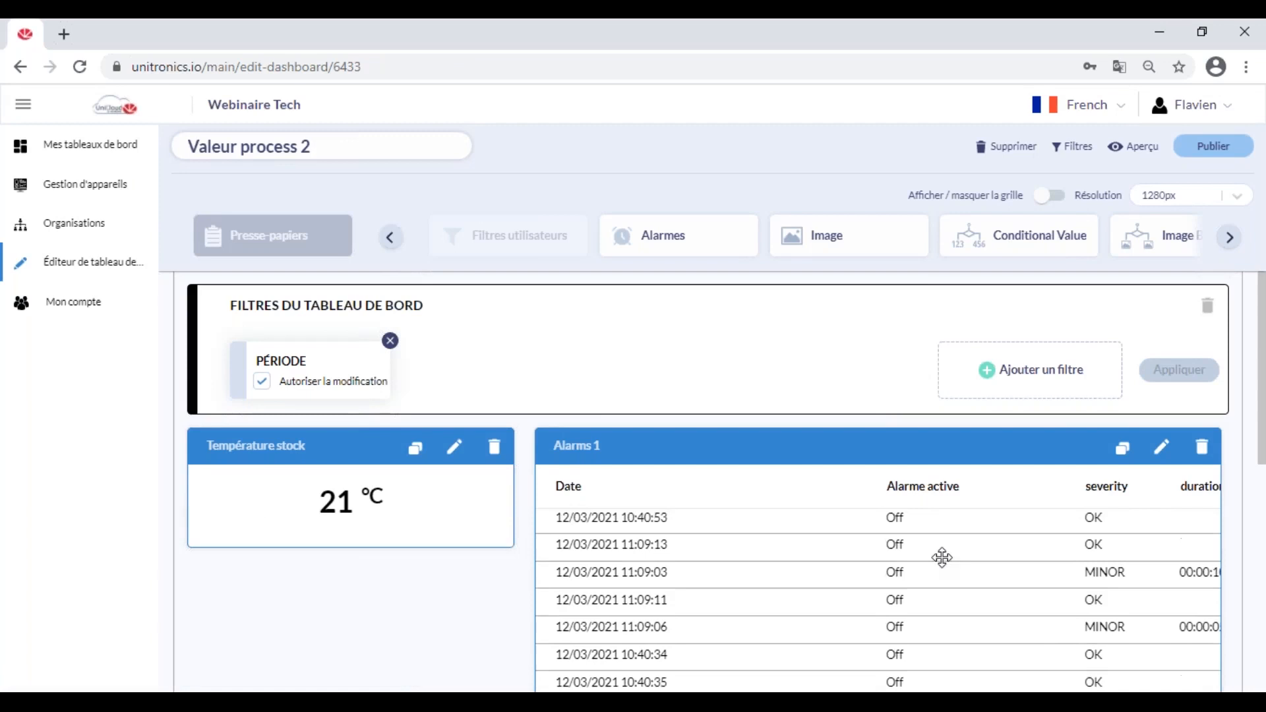
scroll(462, 597, down, 3)
scroll(467, 594, up, 1)
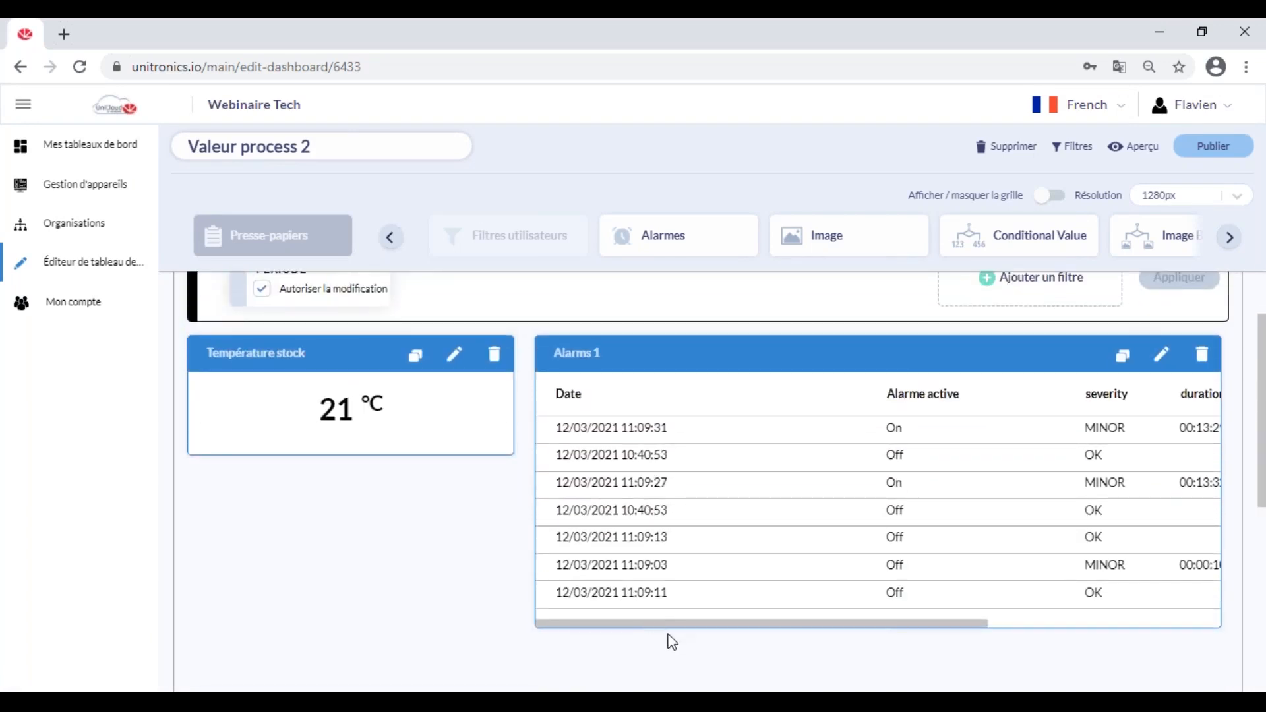
Step: Reposition the Alarms 1 widget directly beside the Température stock widget, with their top edges aligned
drag(896, 608, 900, 609)
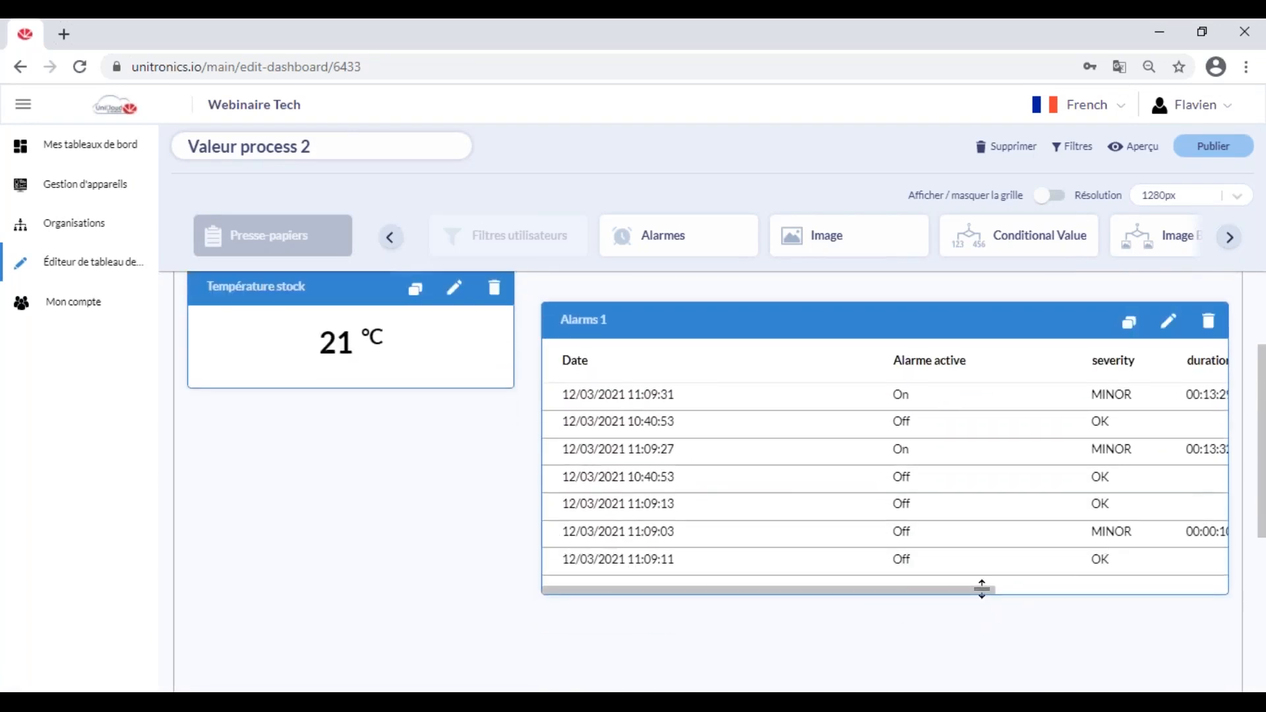
drag(983, 591, 983, 600)
click(976, 599)
scroll(752, 495, up, 1)
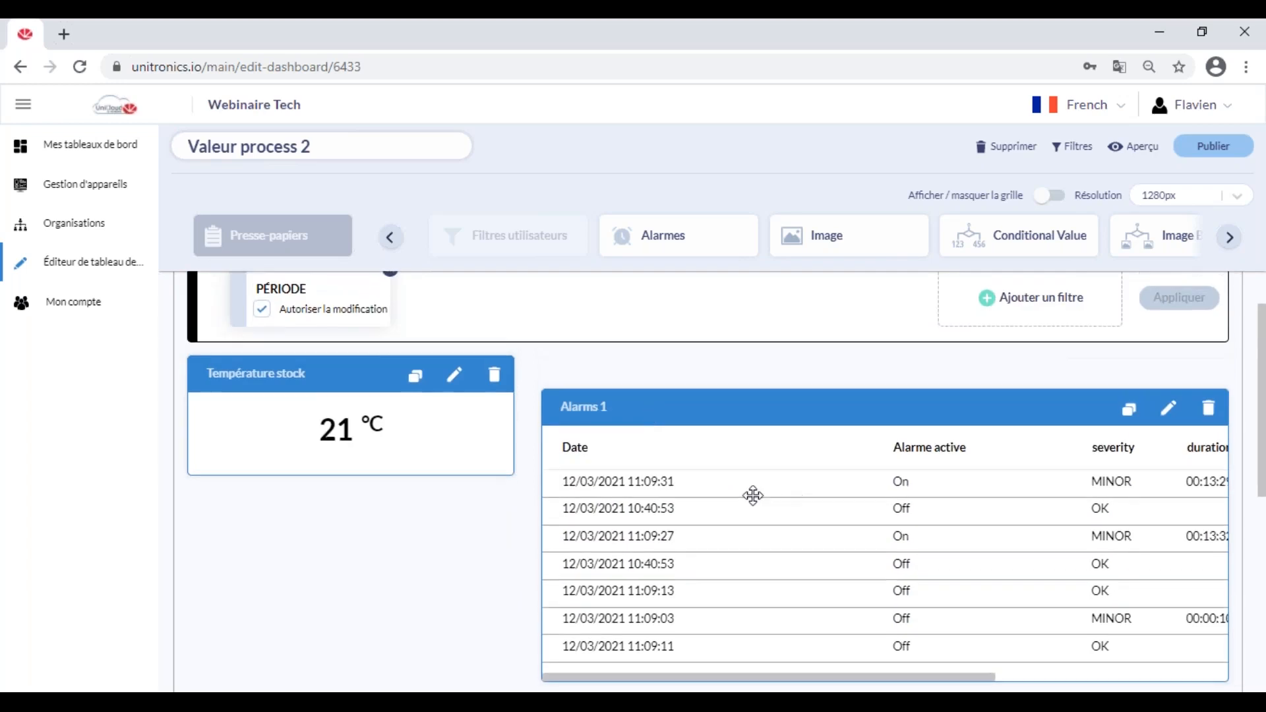
mouse_move(659, 413)
mouse_down()
mouse_move(653, 384)
mouse_move(667, 401)
mouse_up()
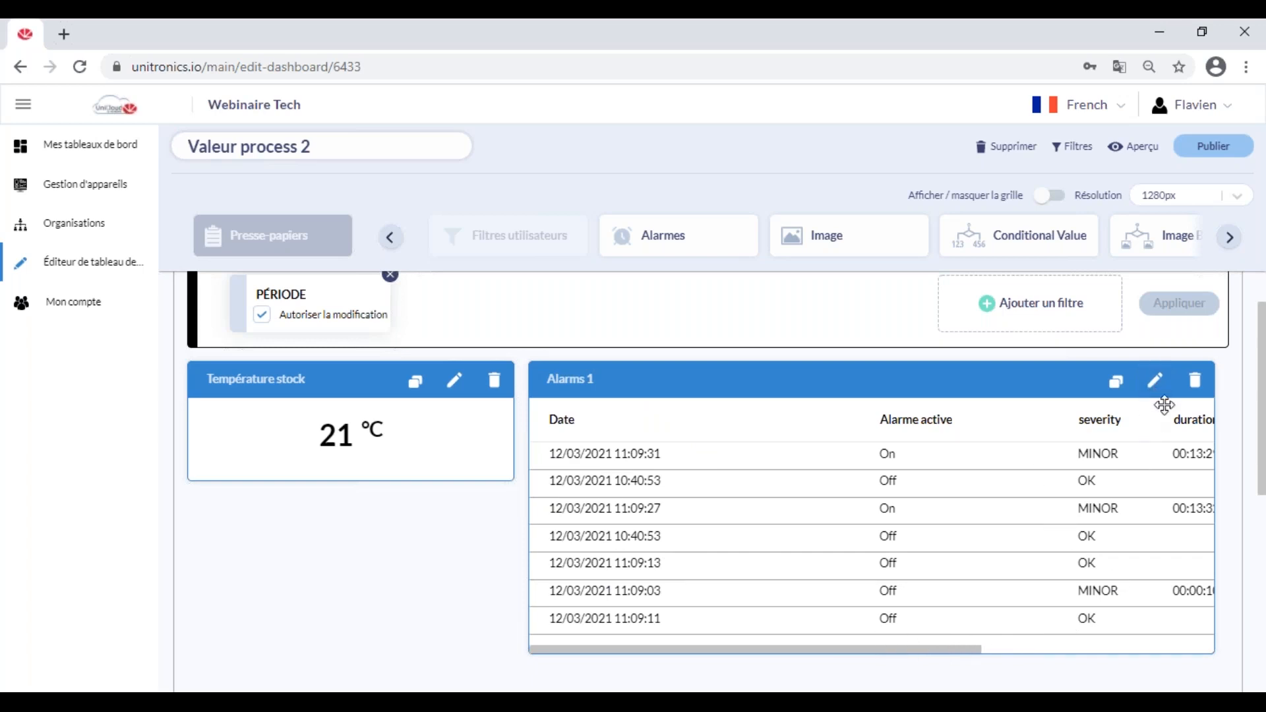
Step: Reopen the Alarms 1 widget's customization settings, set the date column's width to 40 and finish the widget
click(1157, 386)
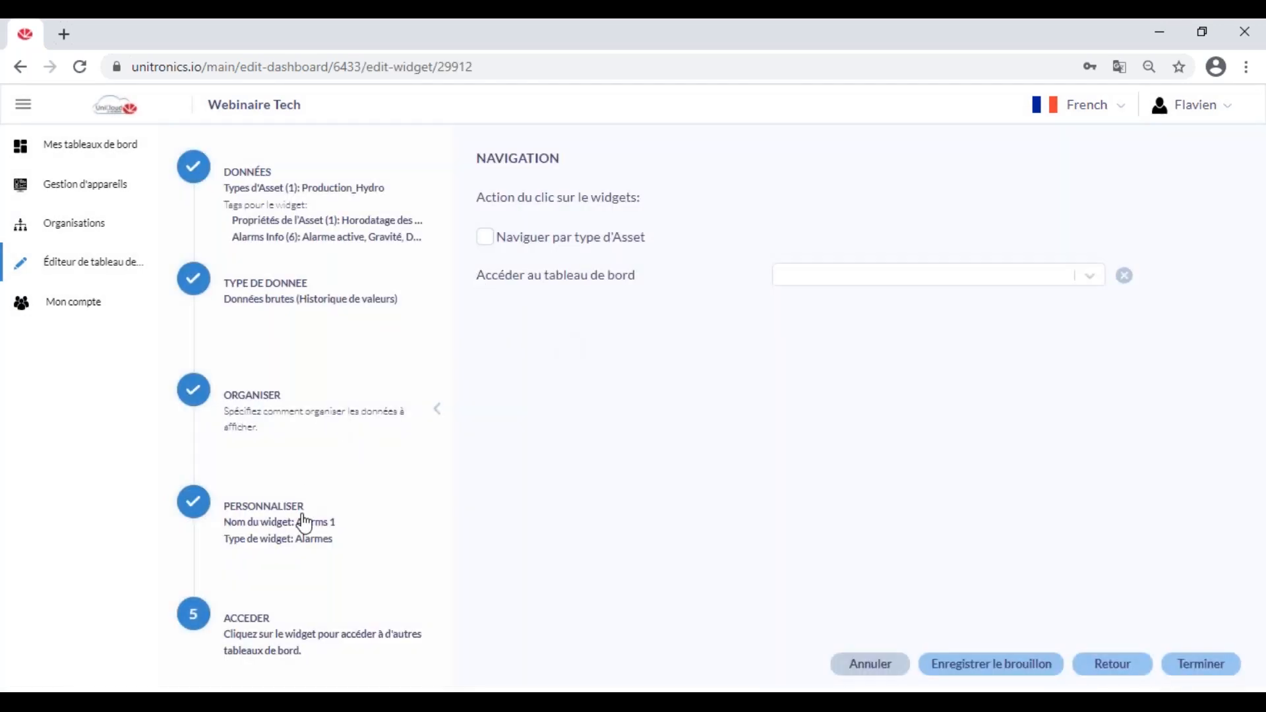
click(308, 514)
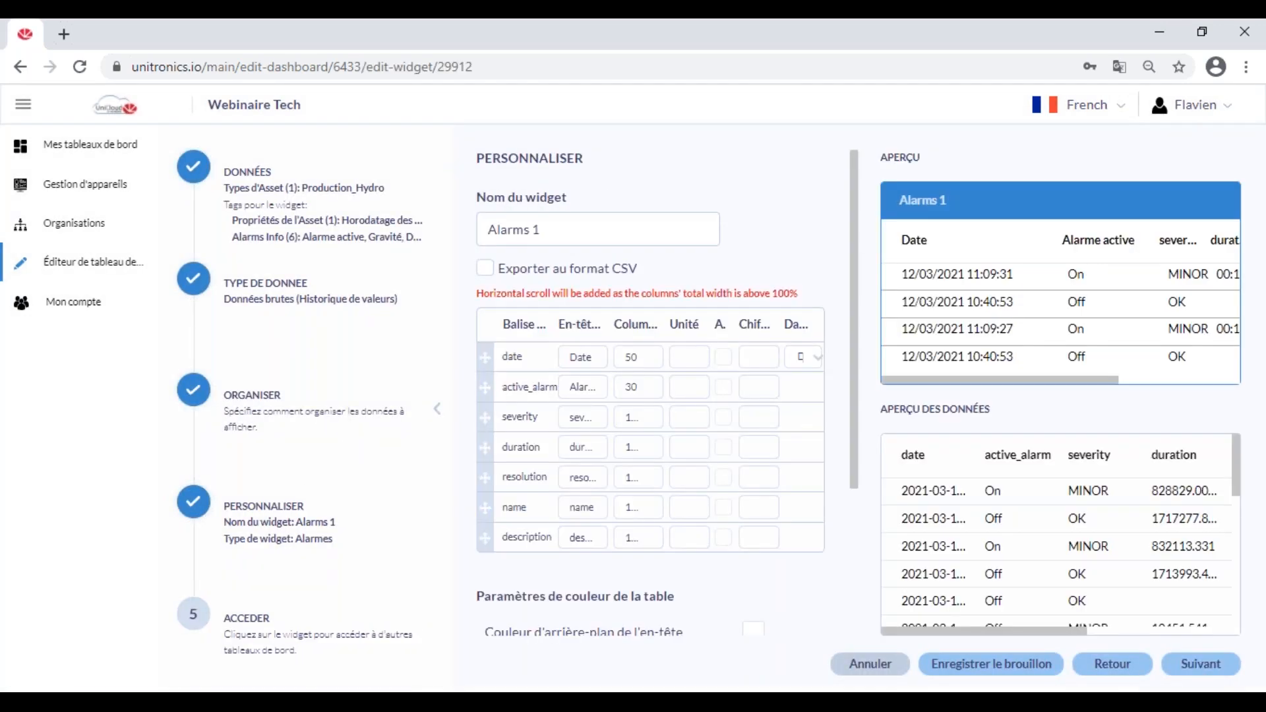
click(646, 356)
double_click(623, 356)
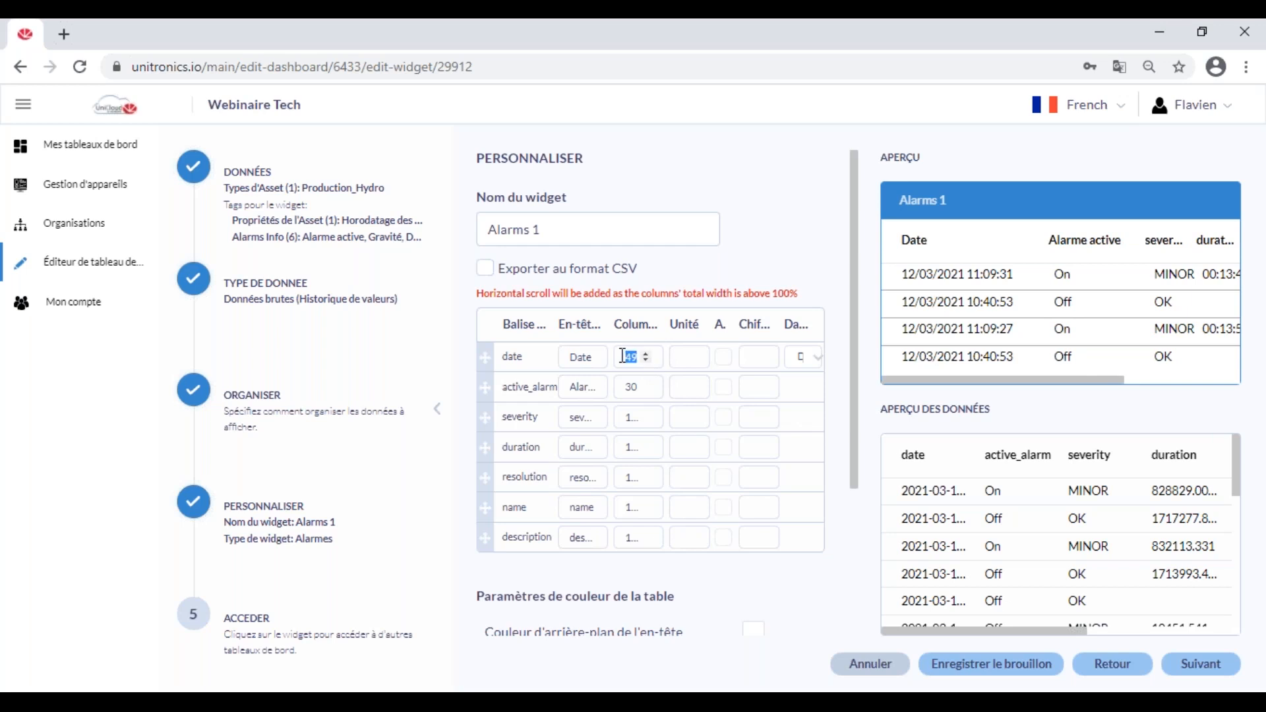
text(30)
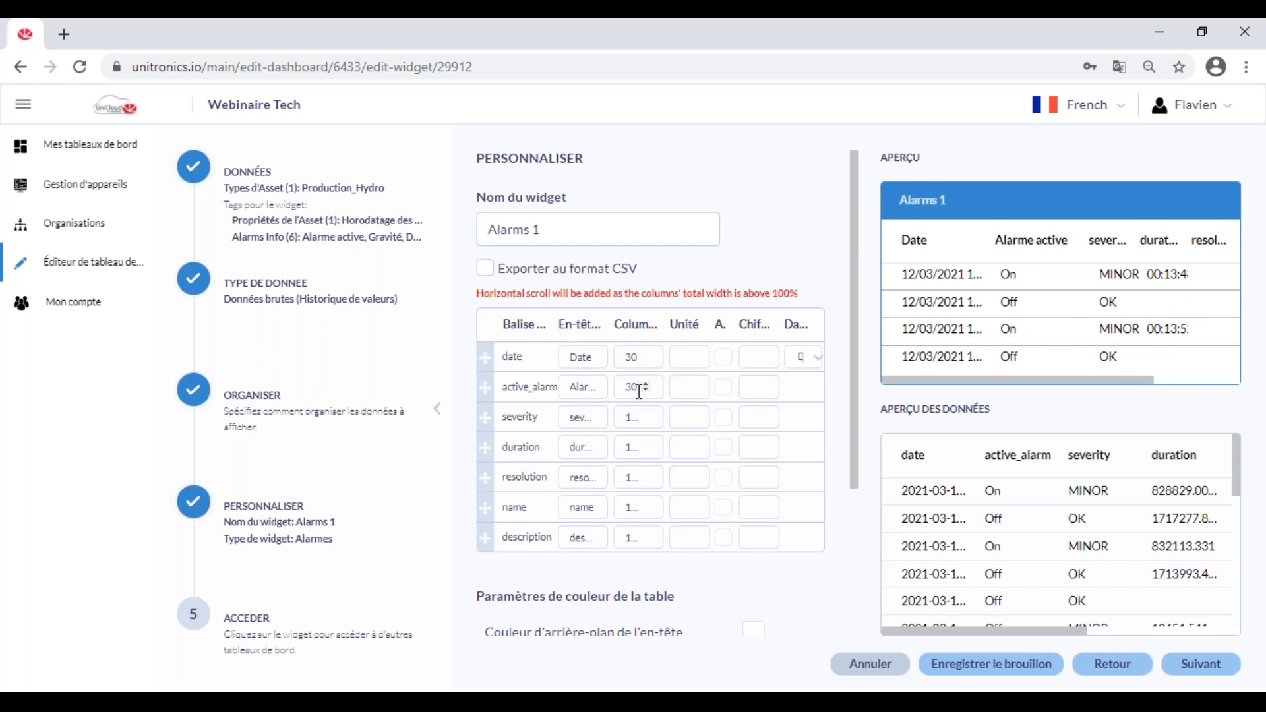
text(4)
click(634, 389)
click(1216, 664)
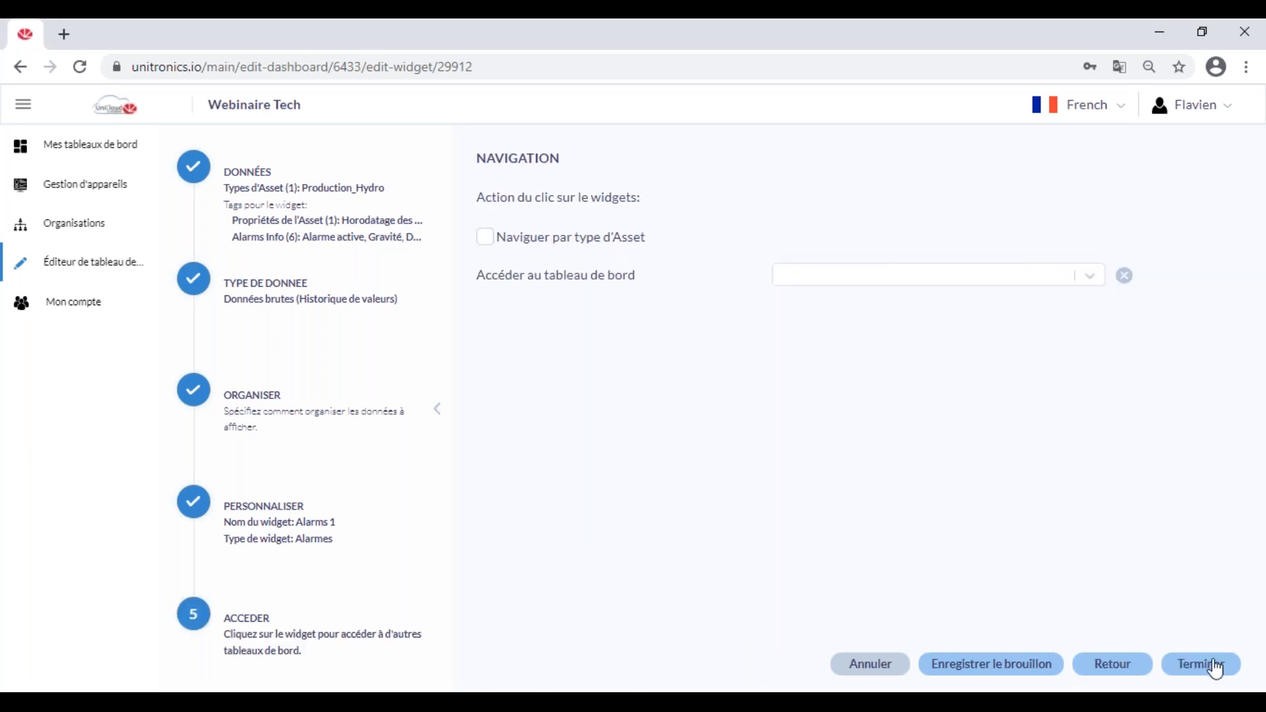
click(1213, 665)
Step: Check the dashboard's layout and publish Valeur process 2
scroll(462, 547, down, 1)
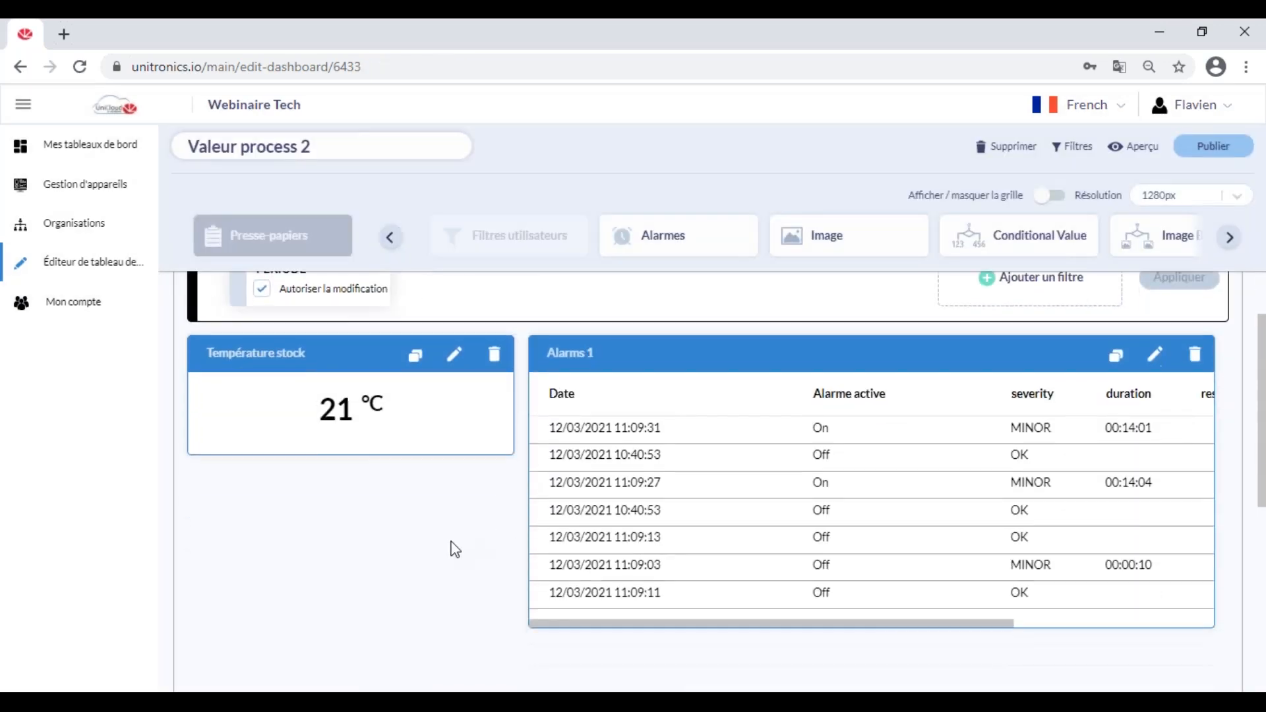
scroll(449, 572, up, 1)
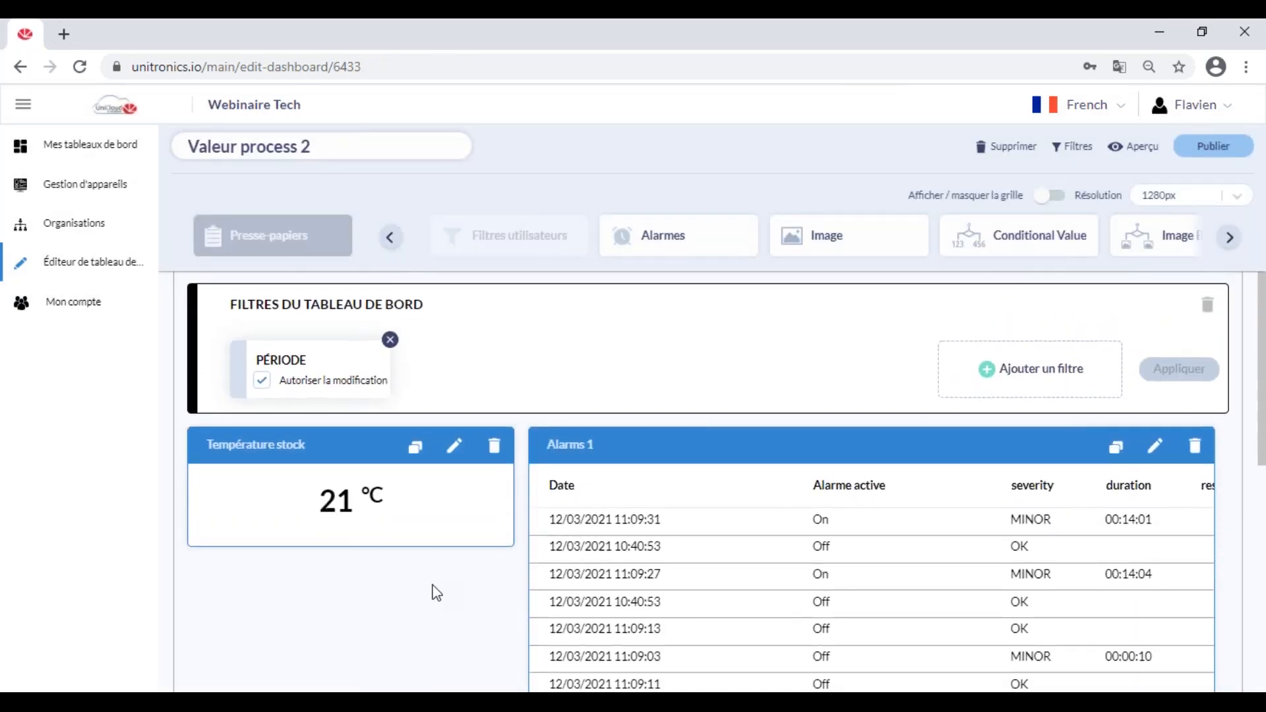
scroll(441, 579, down, 2)
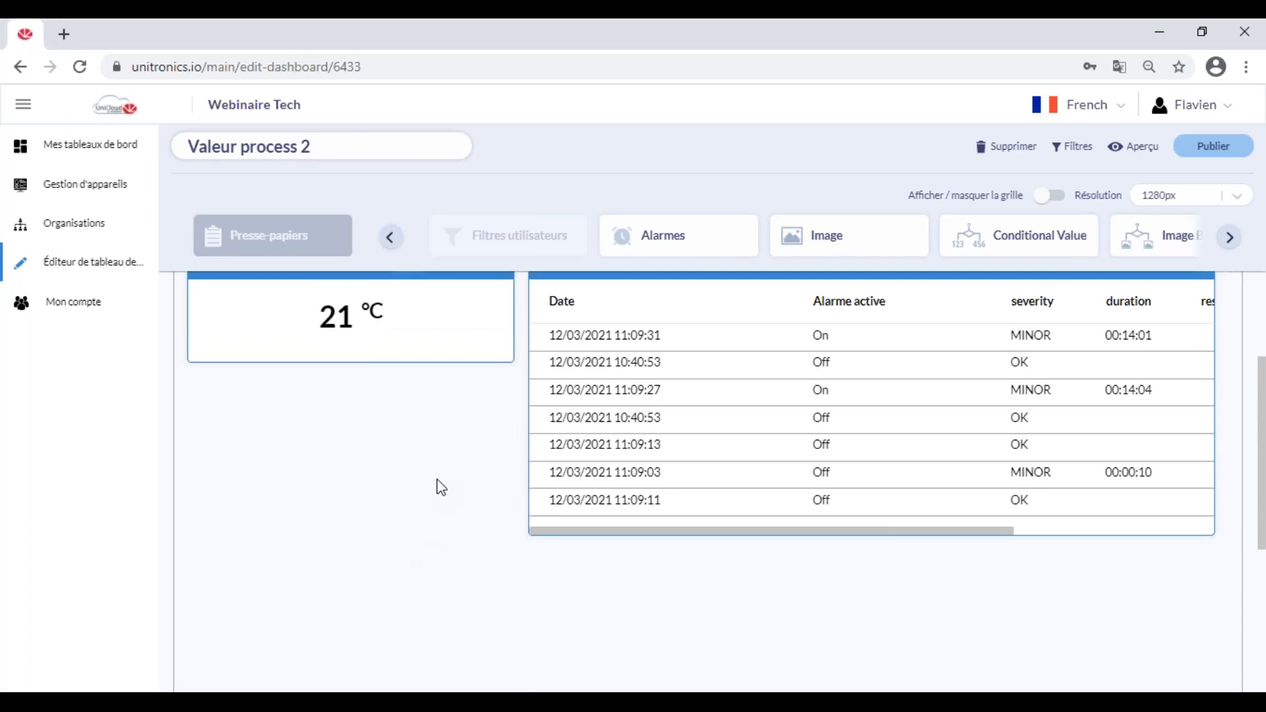
scroll(441, 501, up, 1)
scroll(443, 510, up, 1)
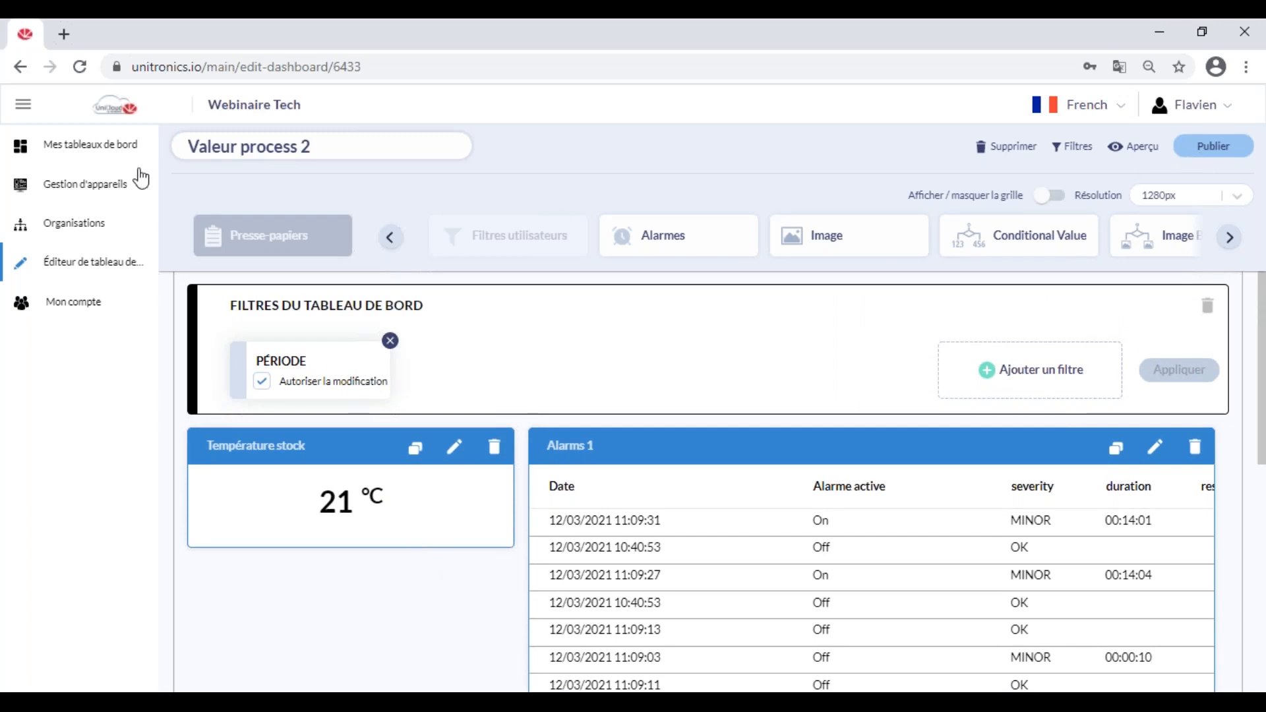
click(1190, 147)
click(740, 509)
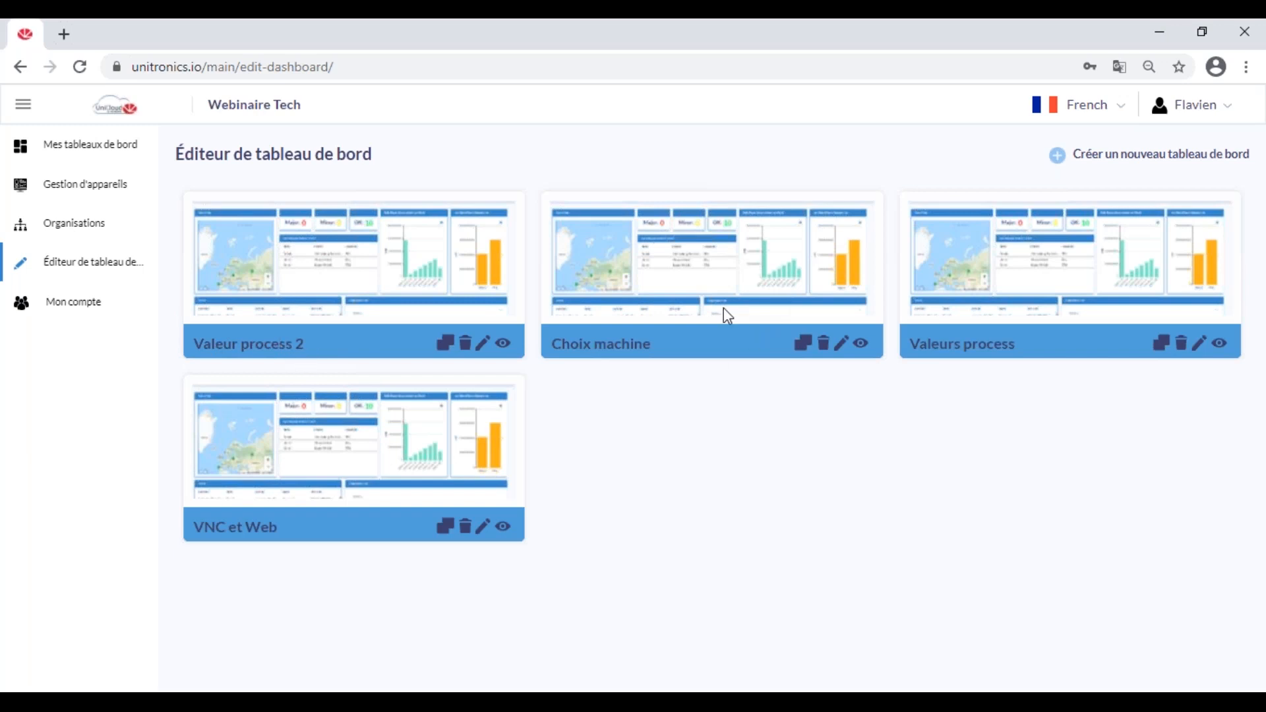
Step: In the Choix machine dashboard, set the Carte widget's asset-type navigation to Valeur process 2, keeping the element ID filter, and finish the widget
click(844, 345)
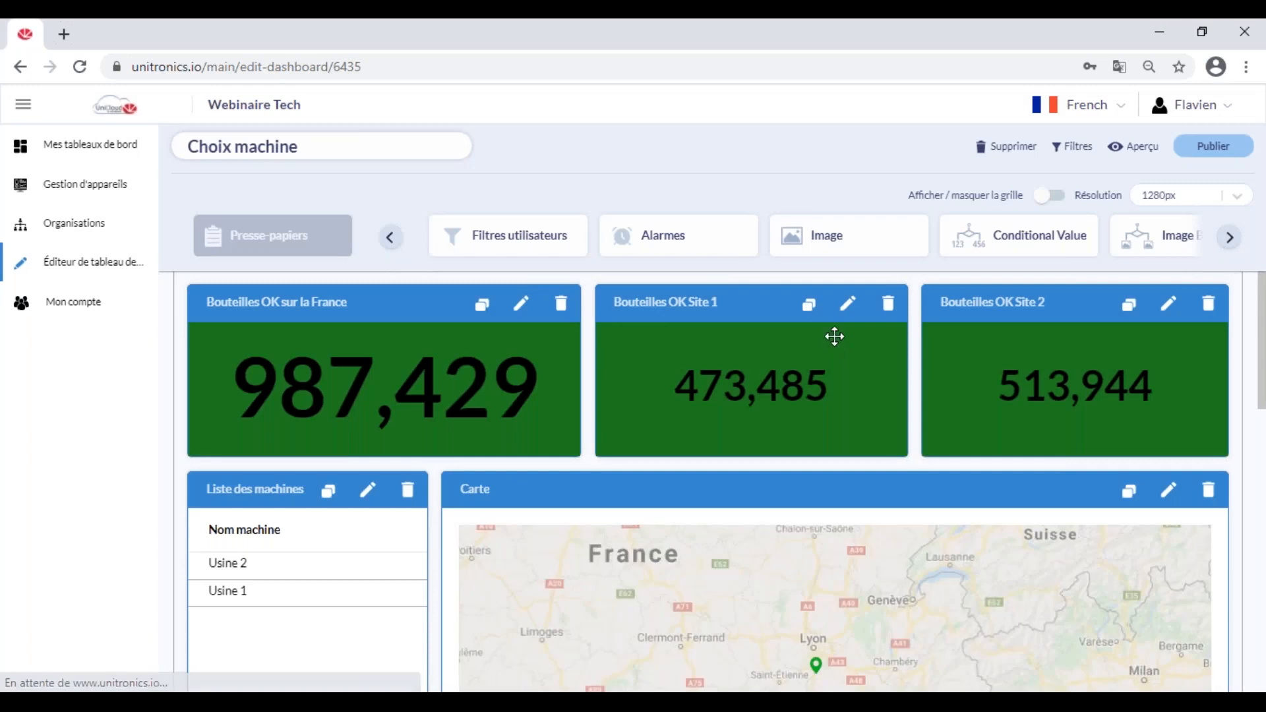
scroll(616, 305, down, 3)
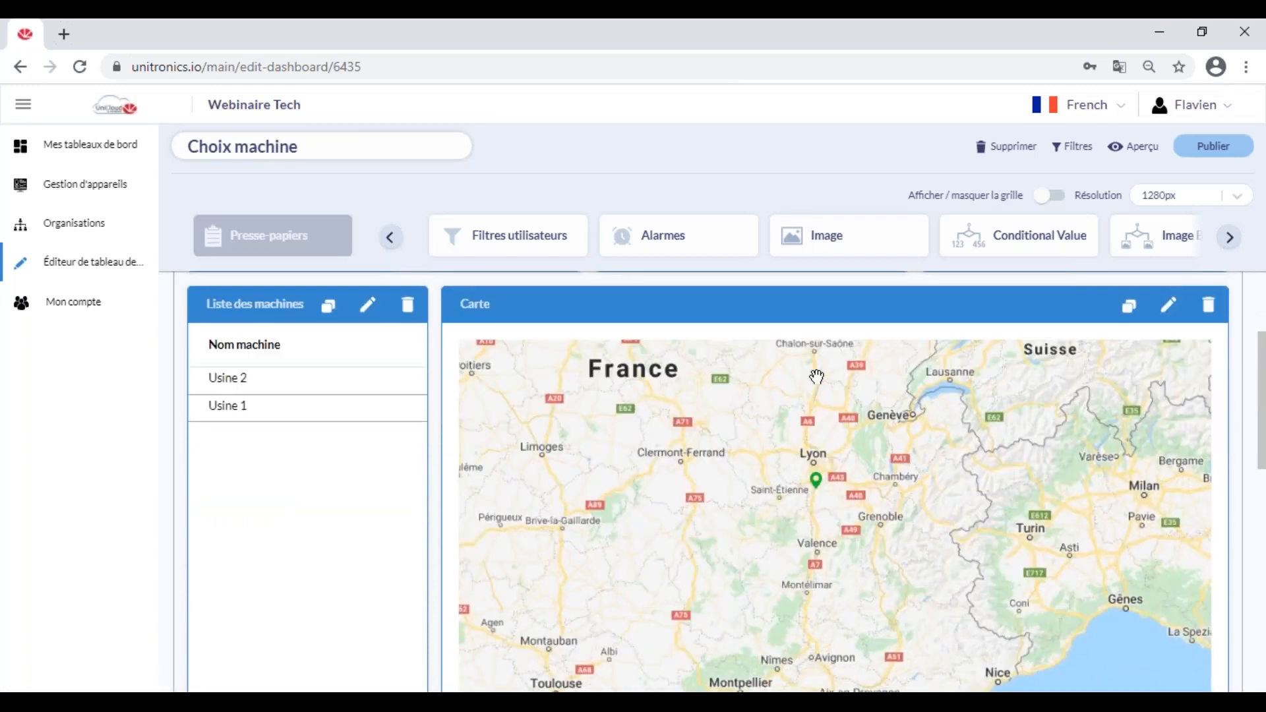
click(1172, 307)
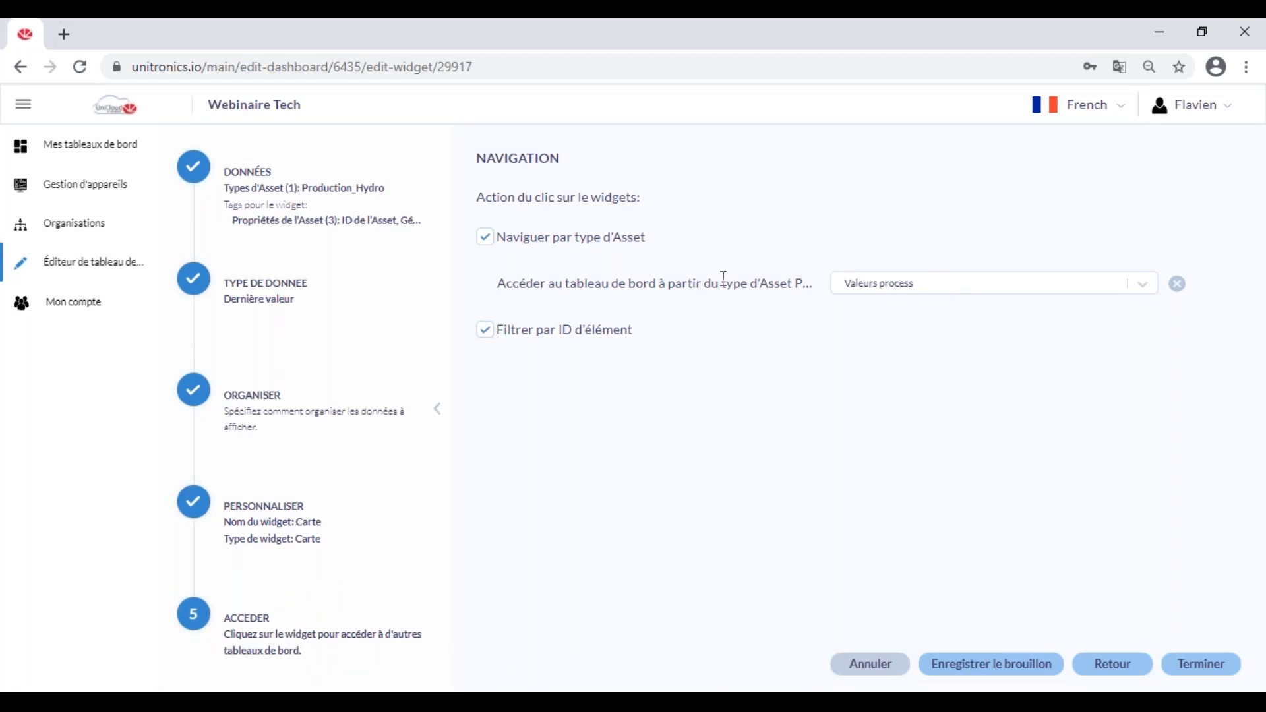
drag(541, 284, 911, 310)
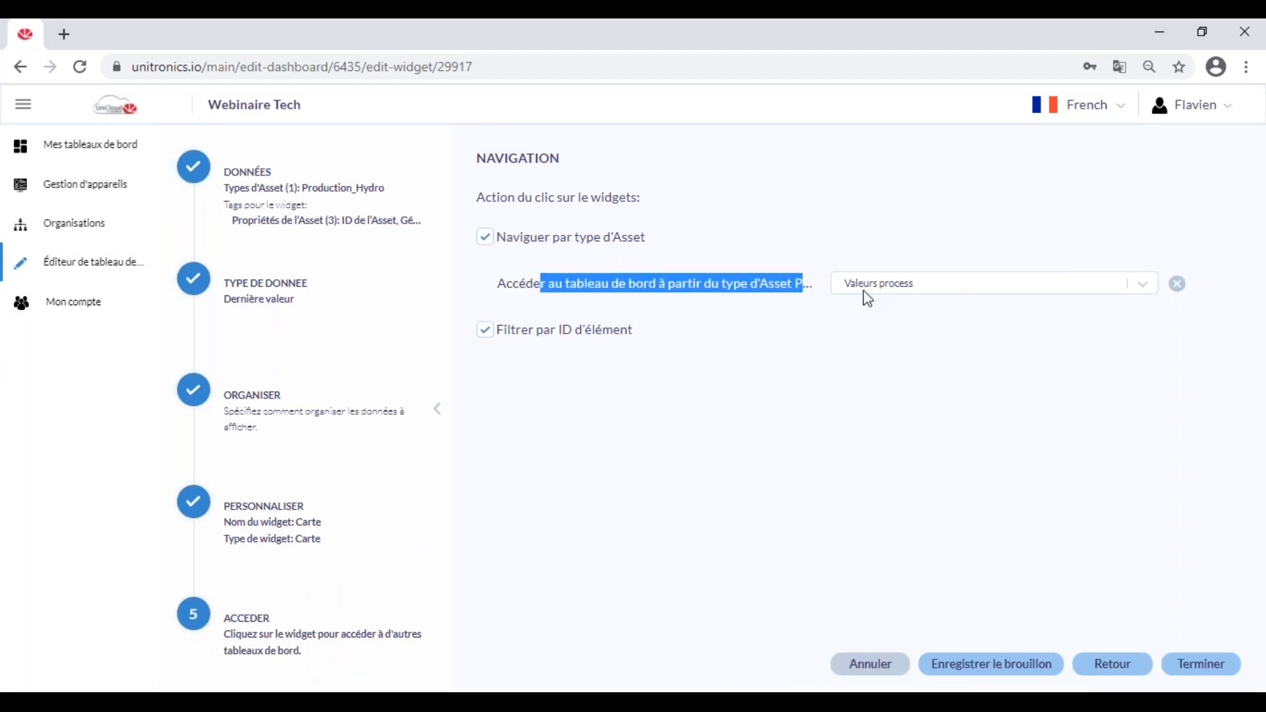
click(919, 286)
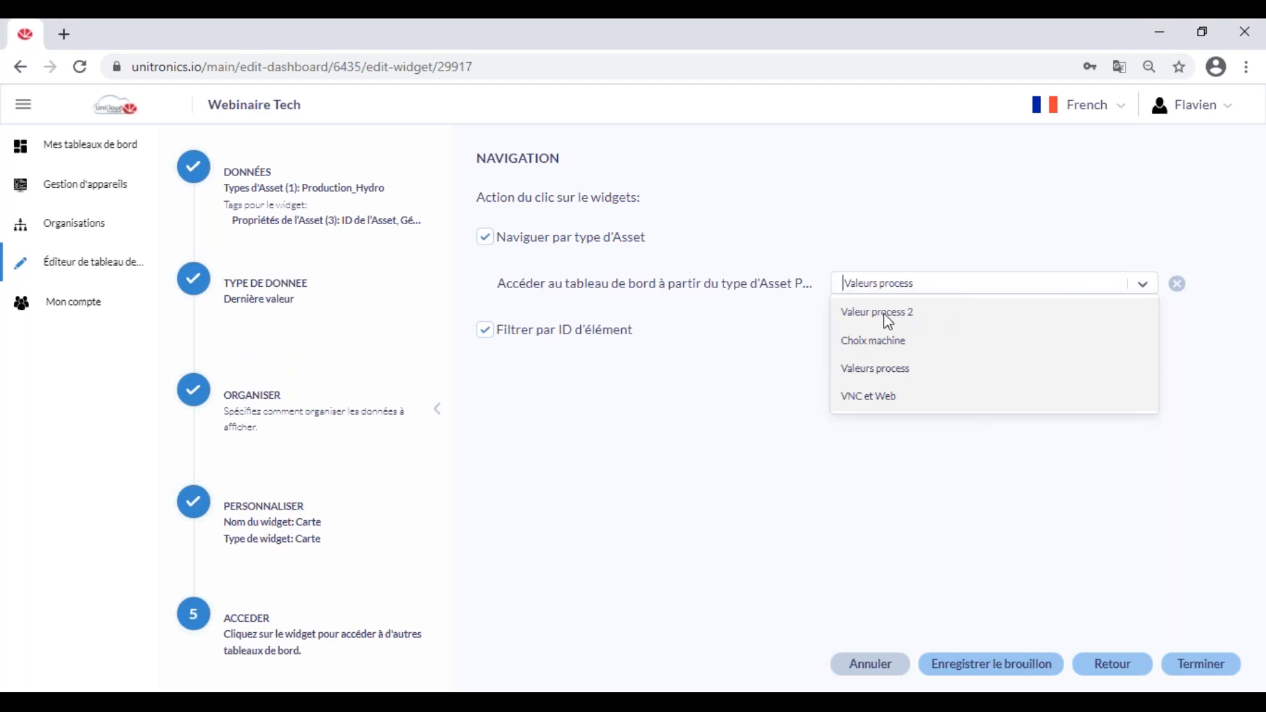
click(912, 313)
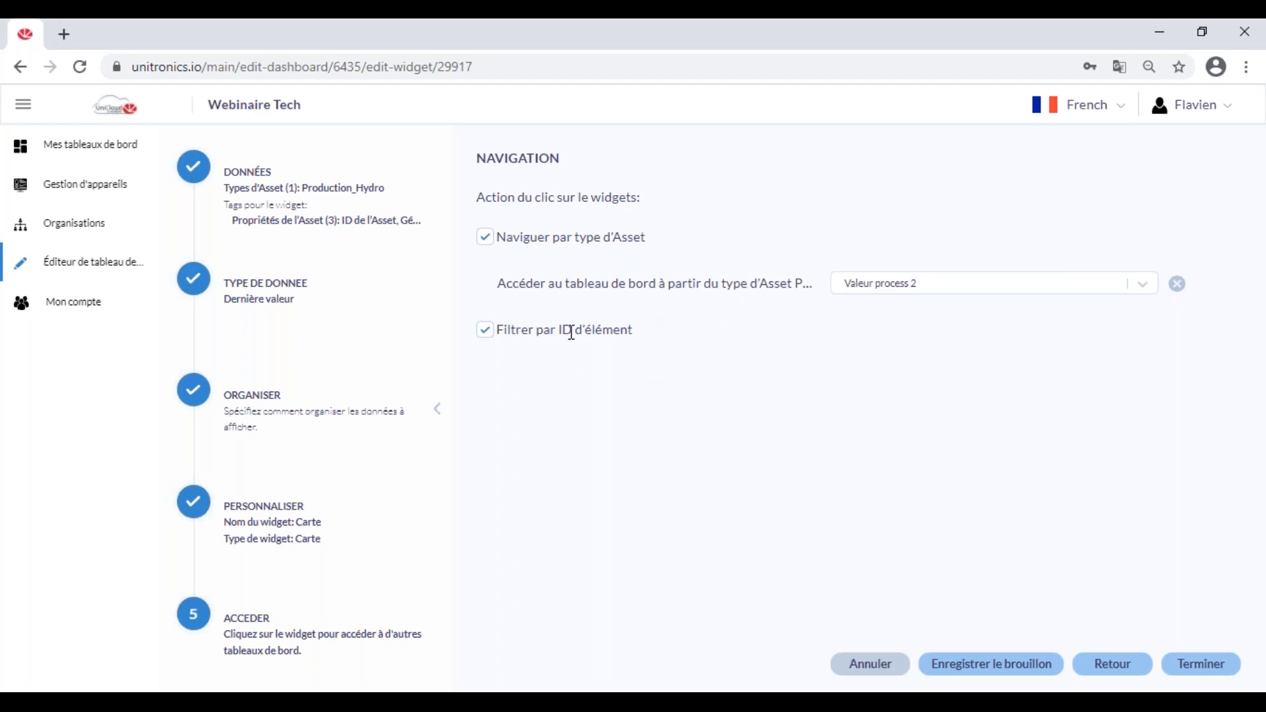
click(1212, 666)
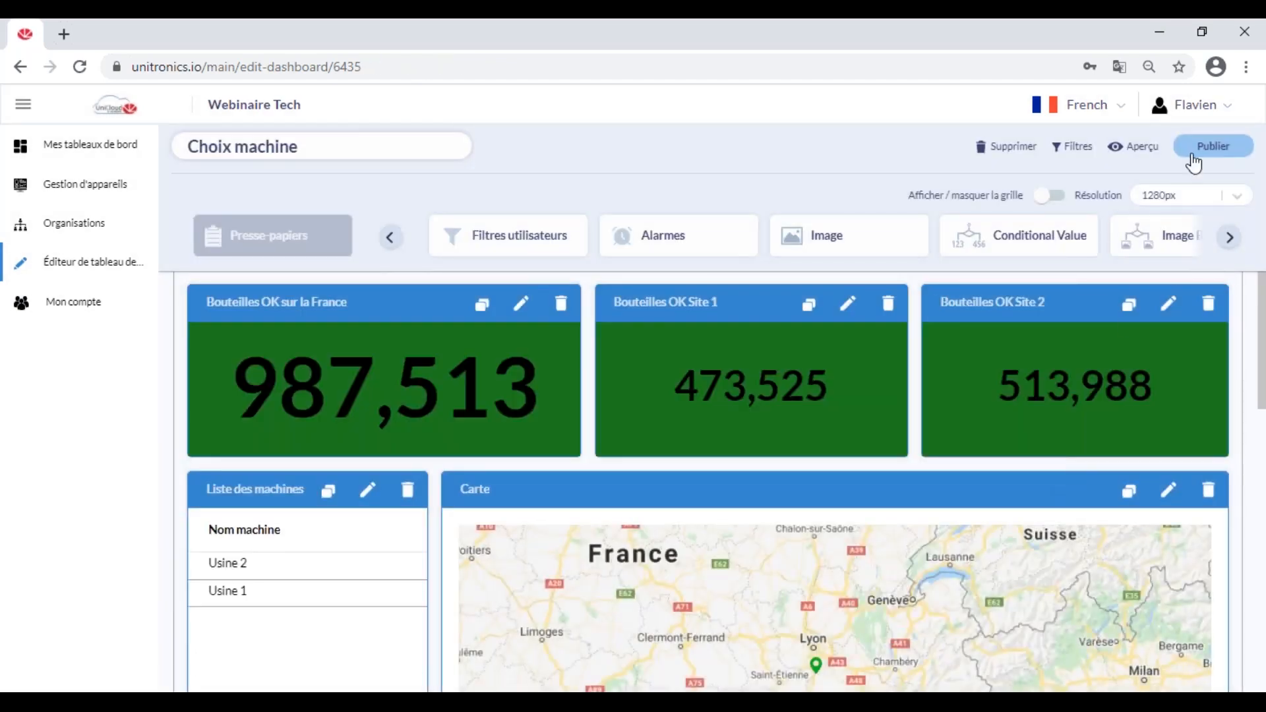
Step: Publish the Choix machine dashboard and open it in the user's dashboards view
click(1194, 163)
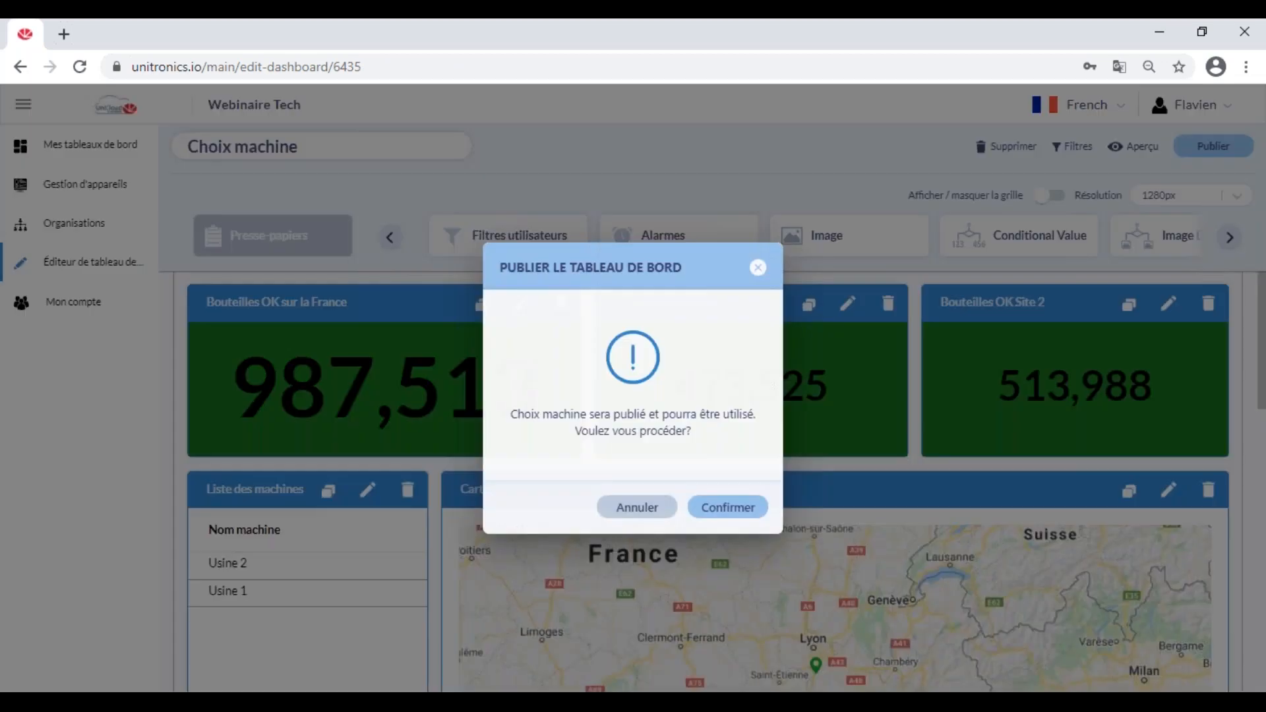
click(742, 513)
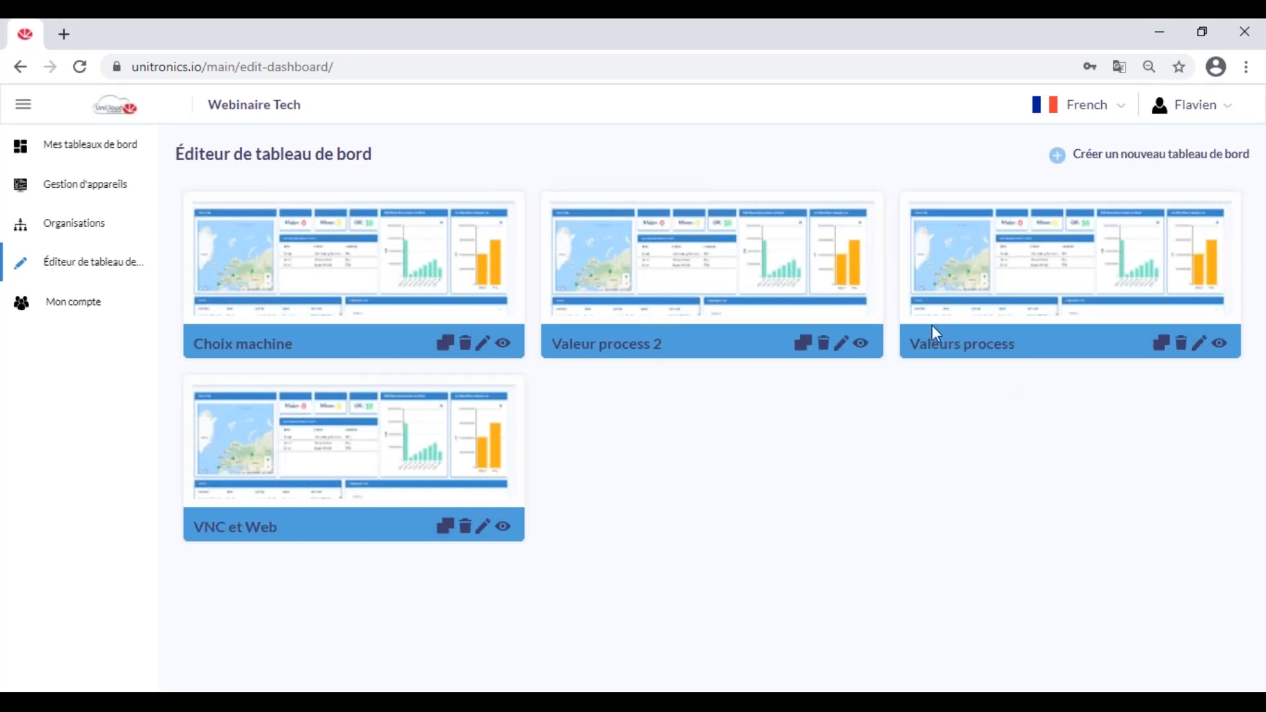
click(85, 147)
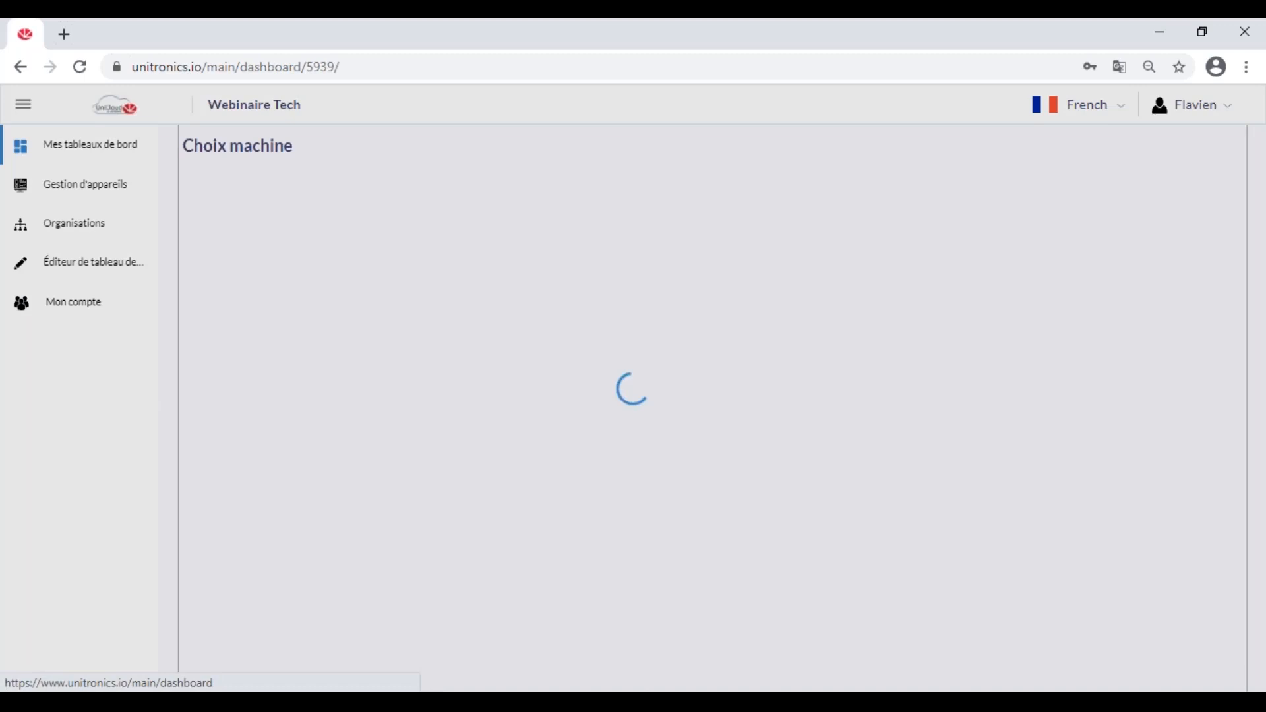
Step: Open Usine 1's Valeur process 2 dashboard from its map marker near Lyon and examine the stock temperature and alarm history
scroll(338, 340, down, 1)
scroll(344, 346, down, 2)
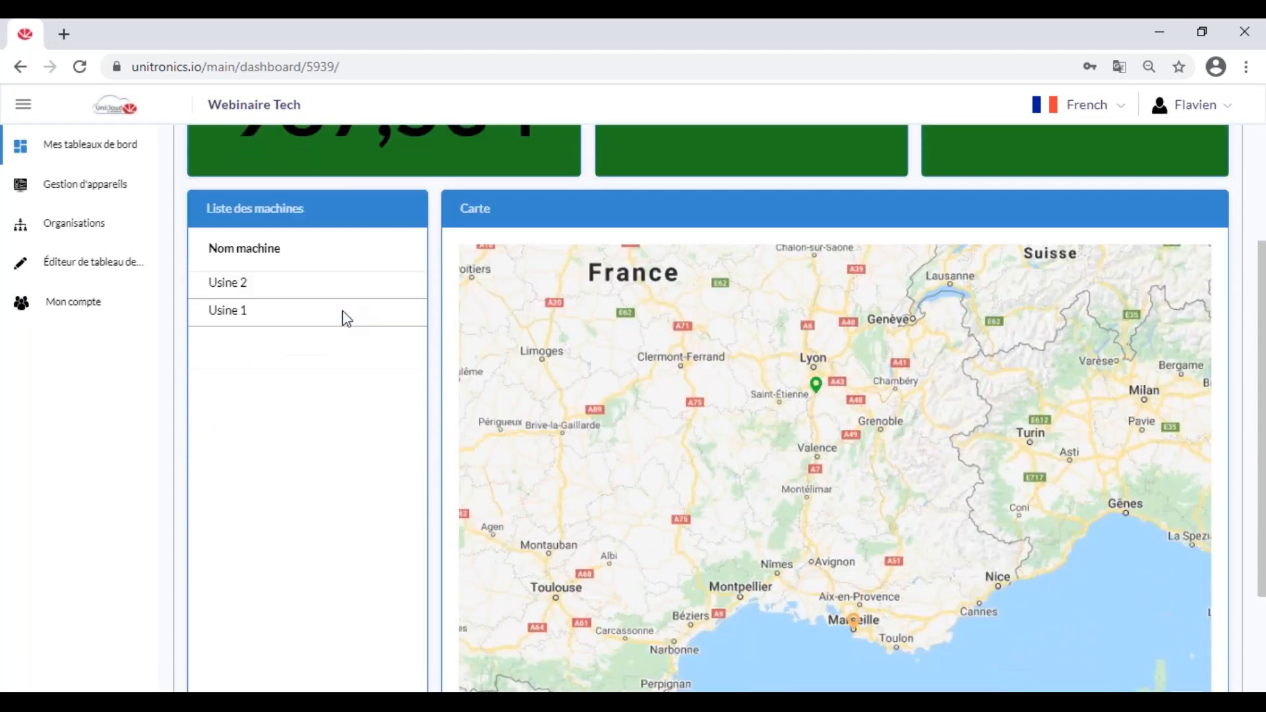
click(821, 396)
drag(821, 397, 821, 439)
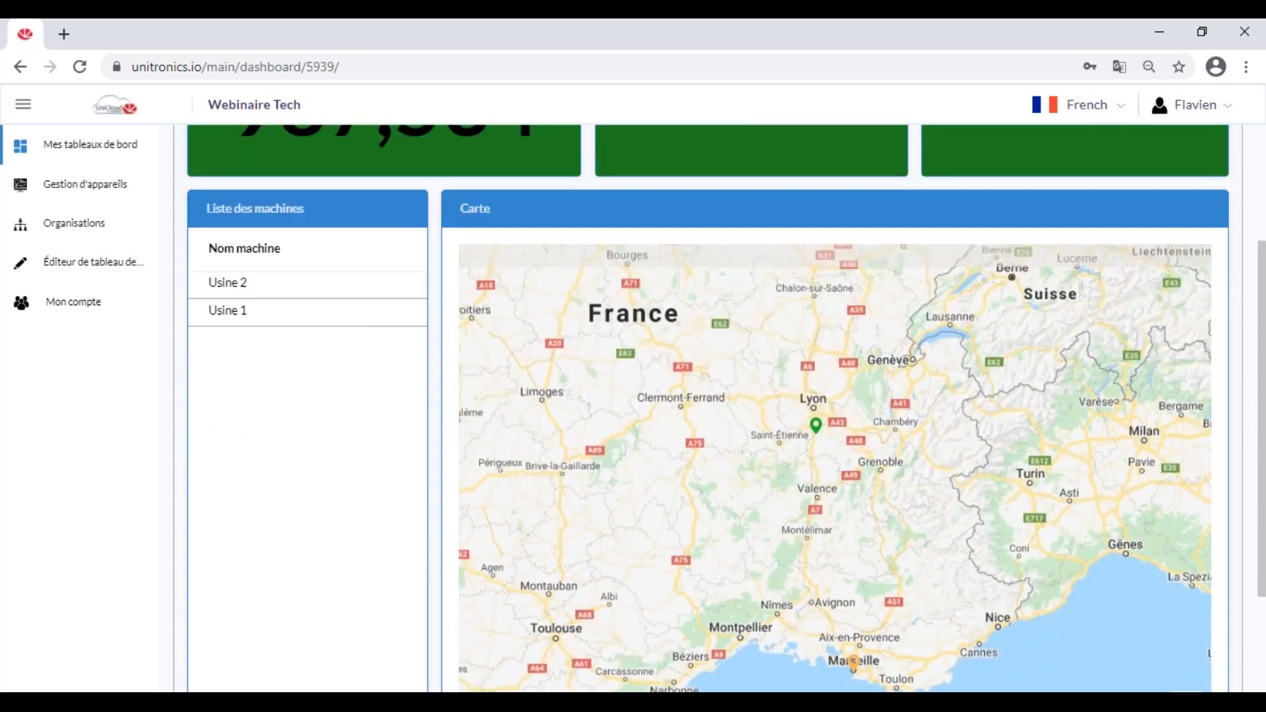
click(818, 429)
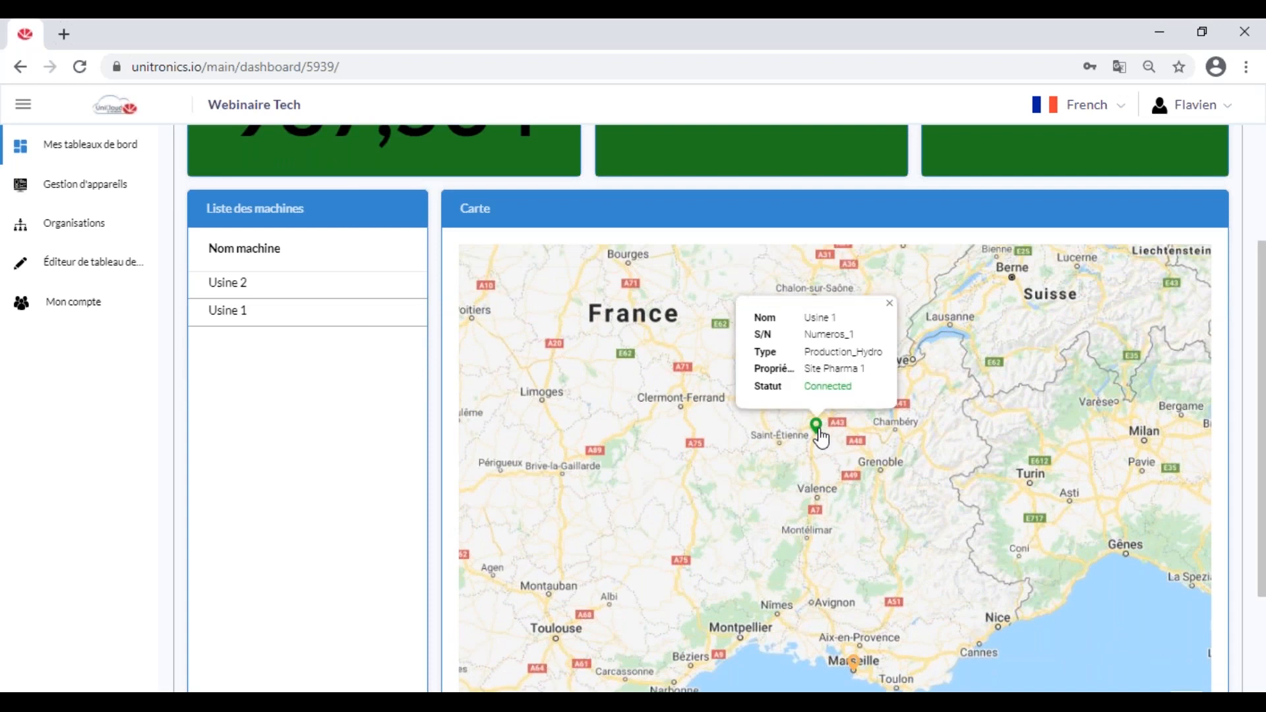
click(819, 429)
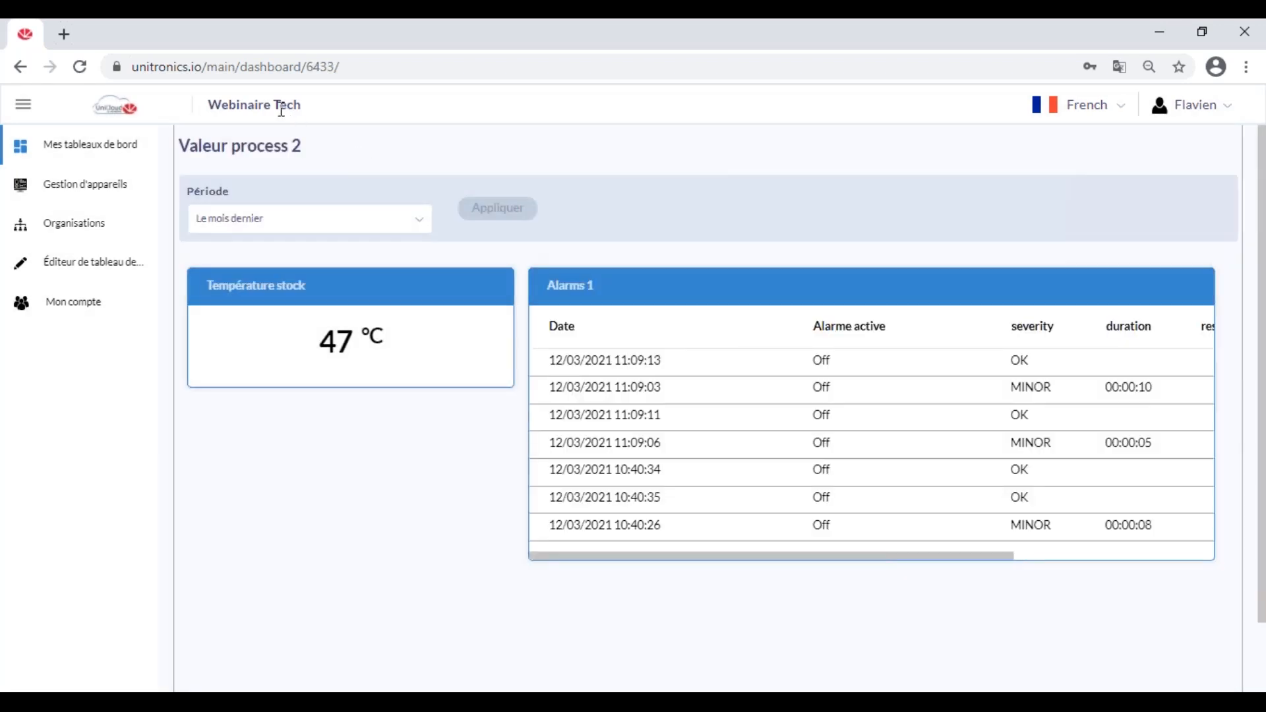
drag(313, 151, 192, 146)
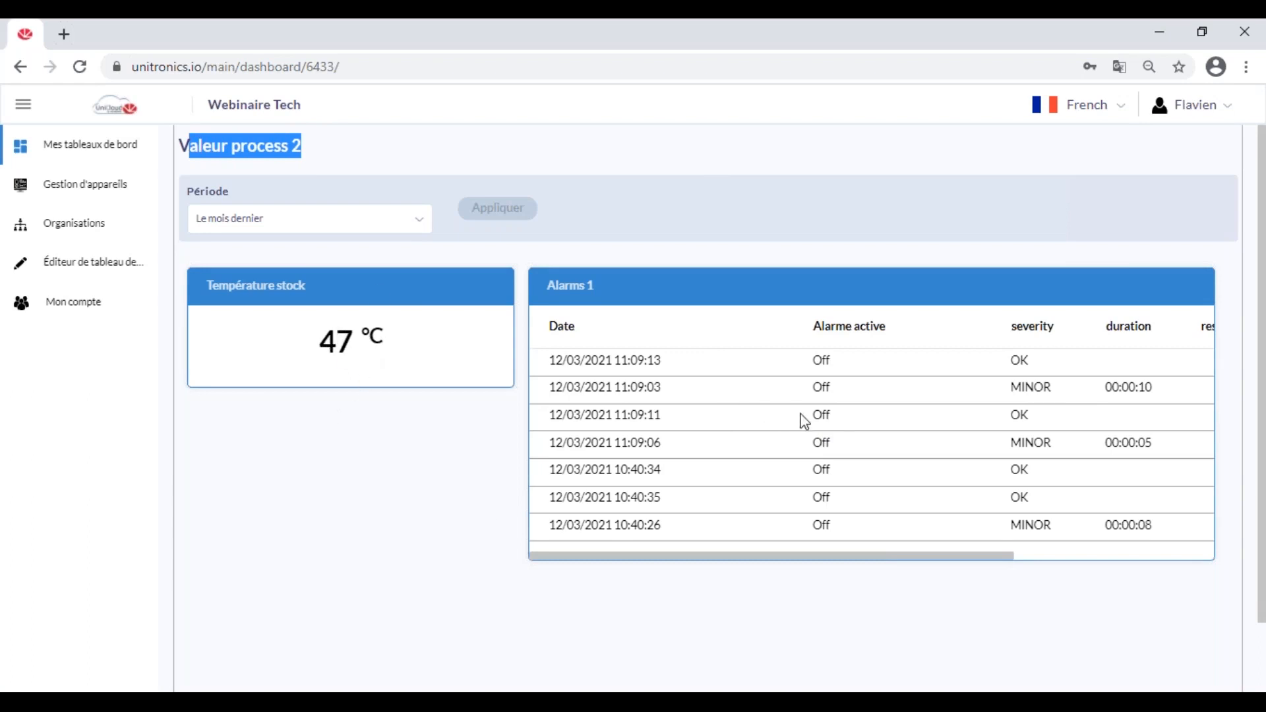
scroll(811, 412, down, 10)
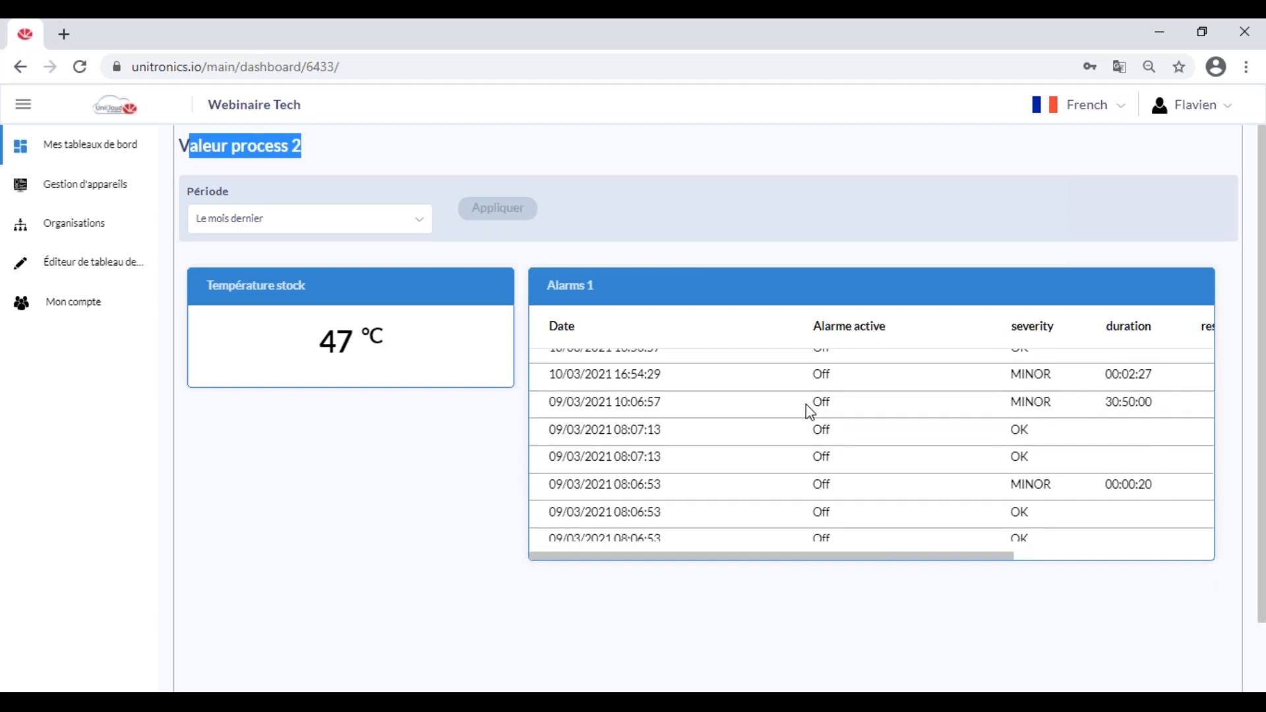
scroll(808, 412, down, 5)
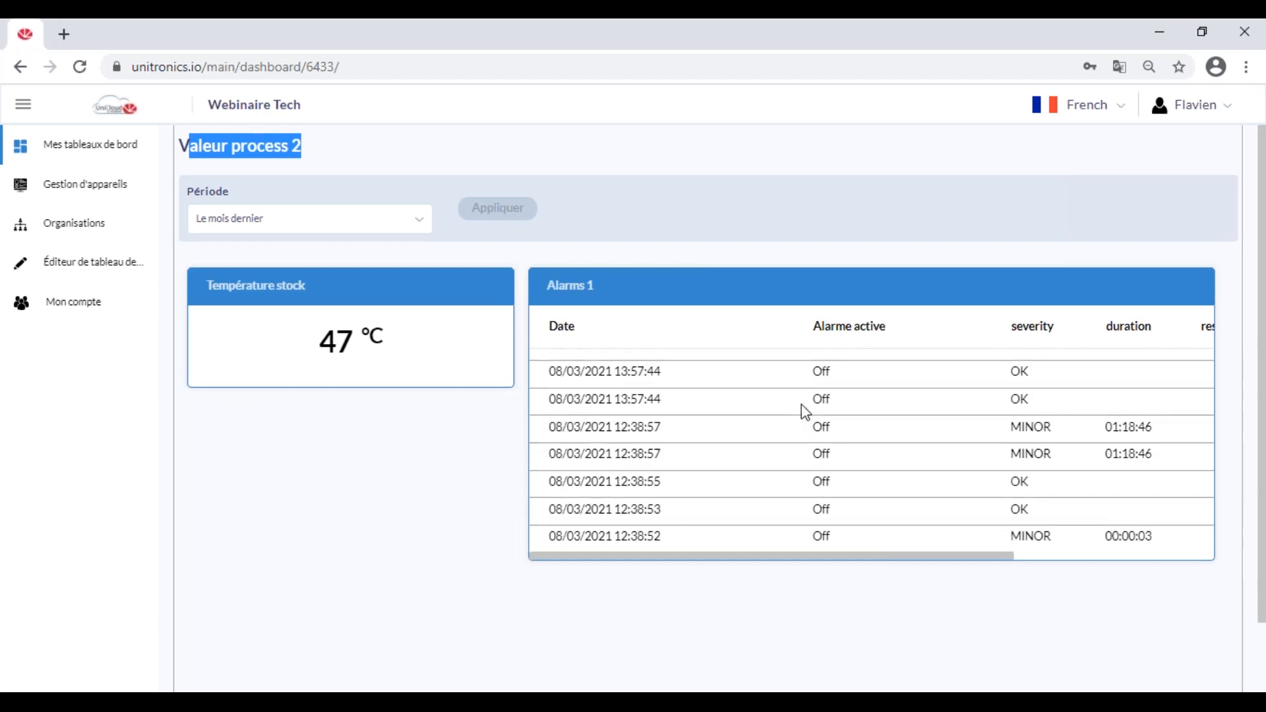
Step: Return to Choix machine, open Usine 2's dashboard from its map marker at Marseille and examine its temperature and alarm history
click(126, 157)
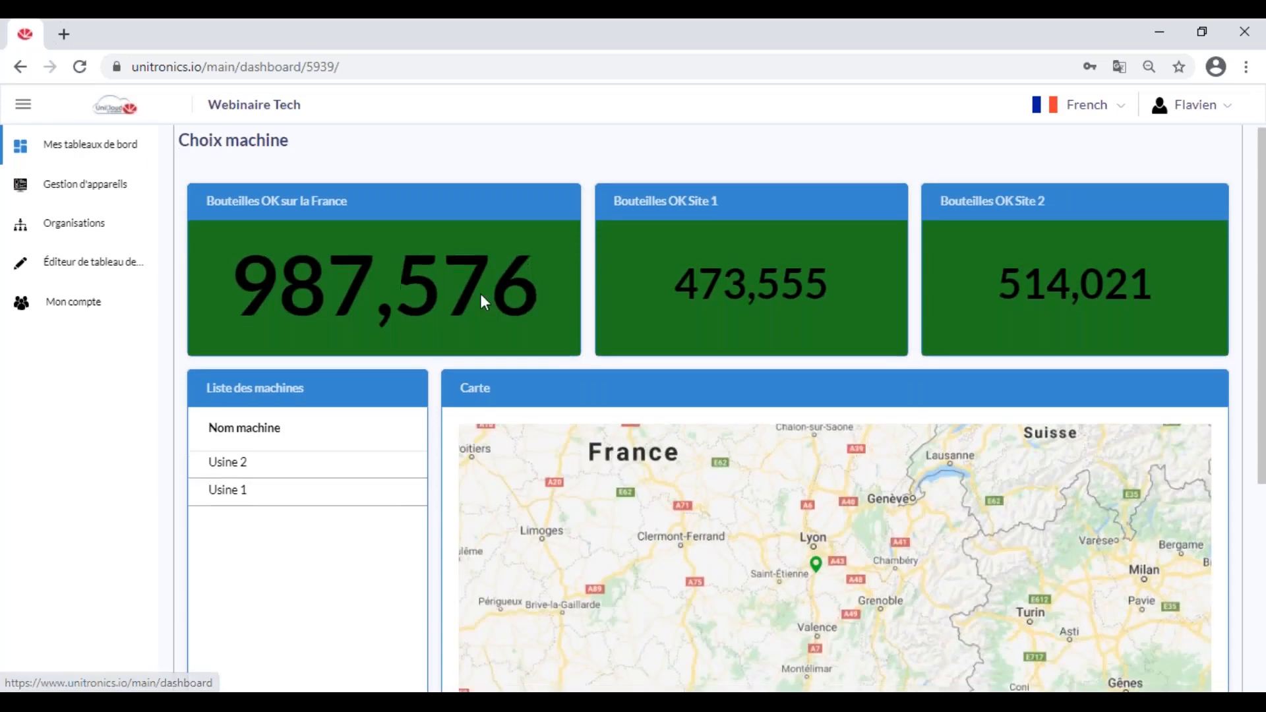
scroll(455, 396, down, 3)
click(856, 624)
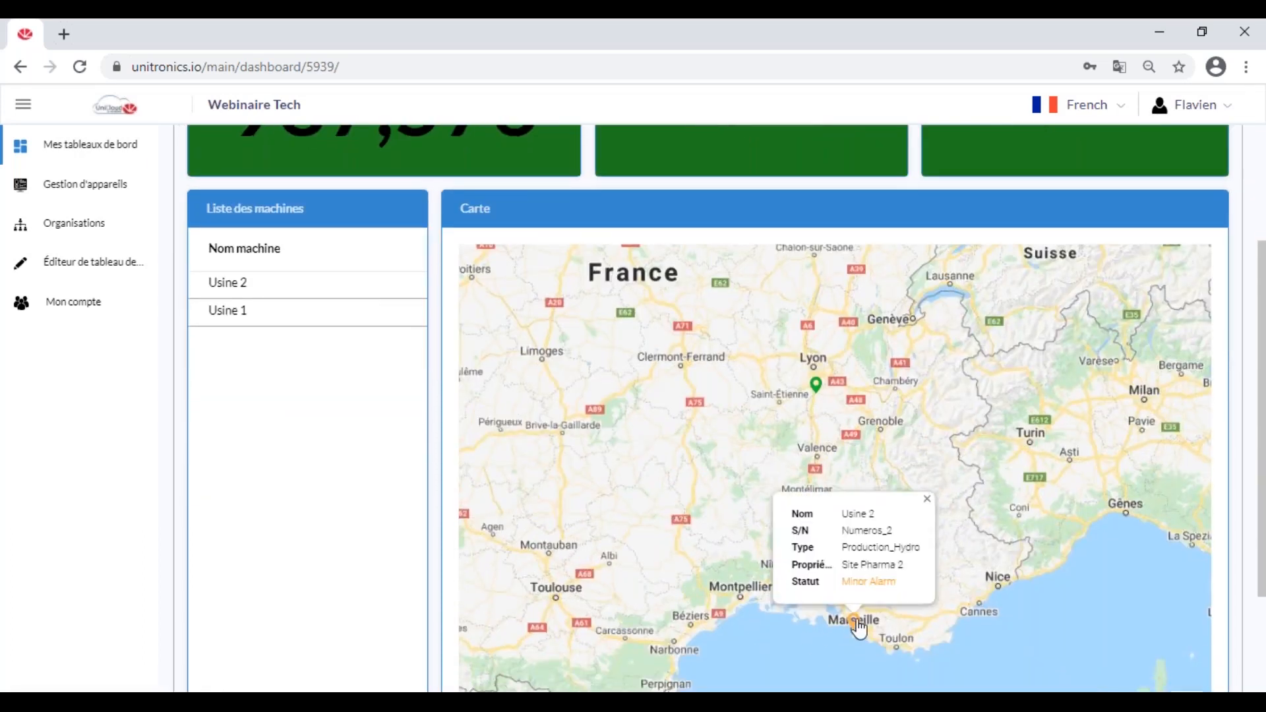
click(856, 624)
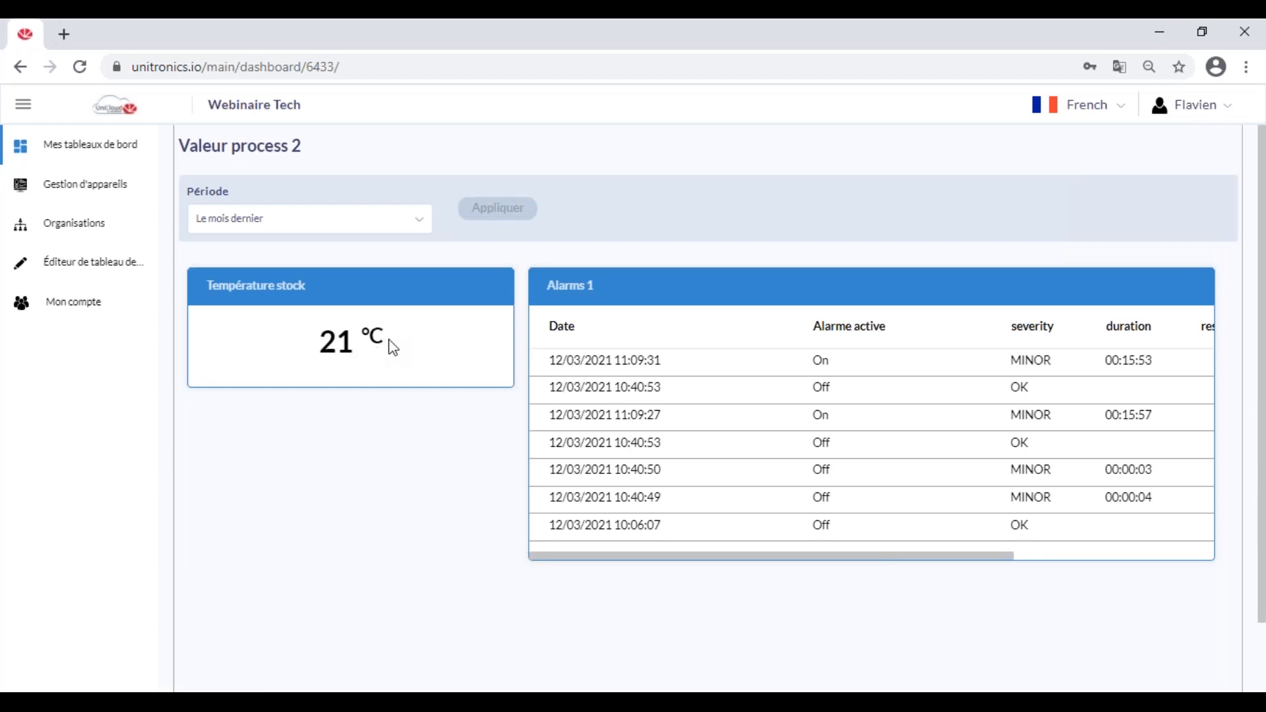
scroll(759, 396, down, 5)
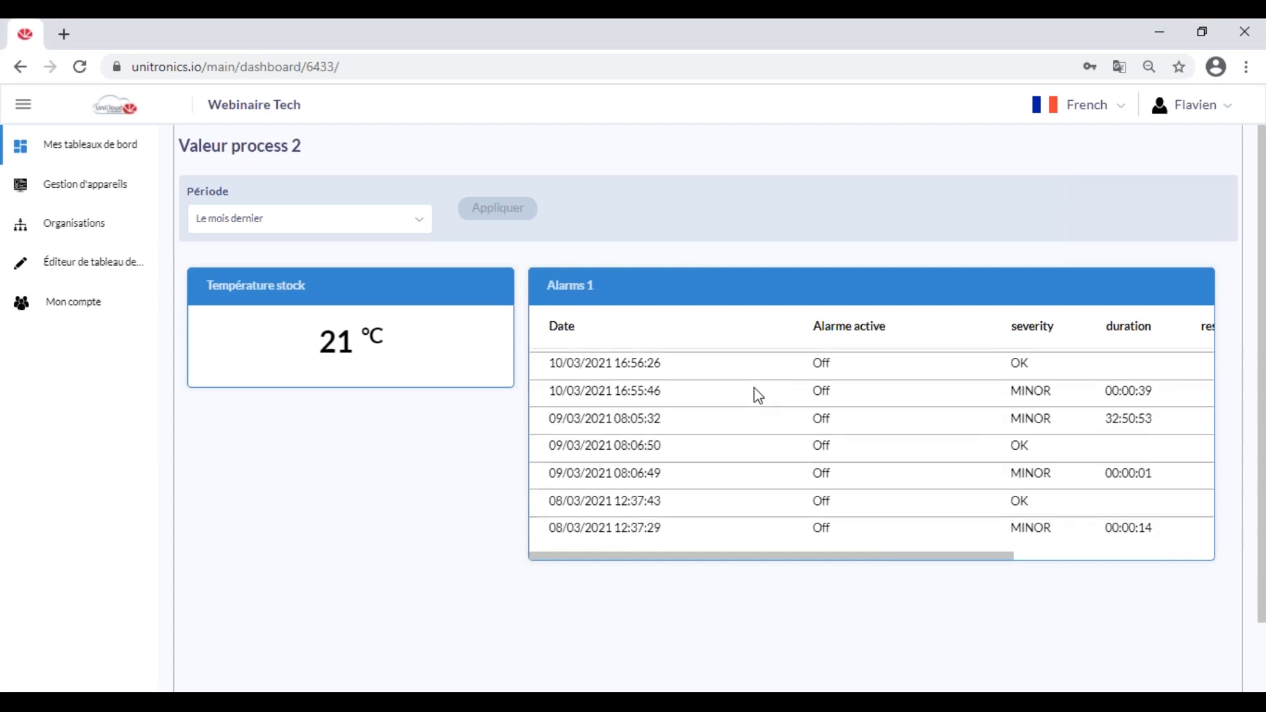
scroll(755, 393, down, 2)
scroll(465, 448, up, 2)
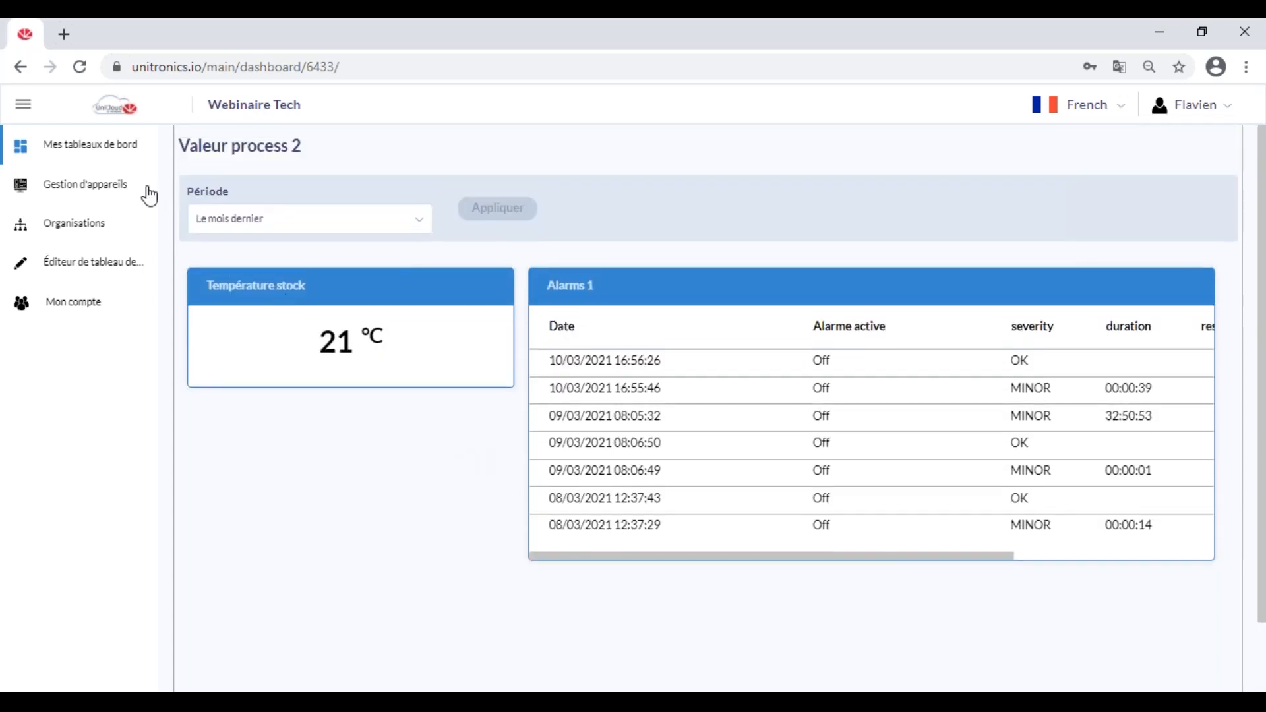
Step: Return to the Choix machine dashboard and review its bottle counters, machine list and map
click(113, 144)
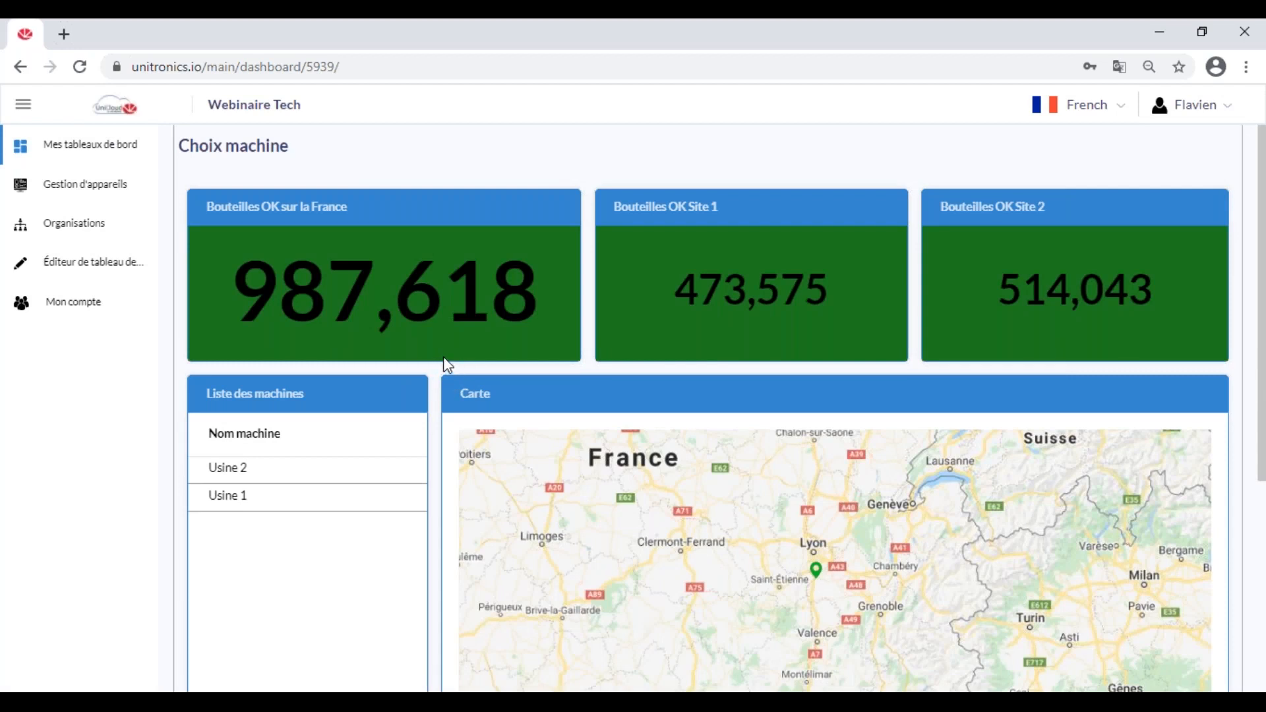
scroll(441, 362, down, 3)
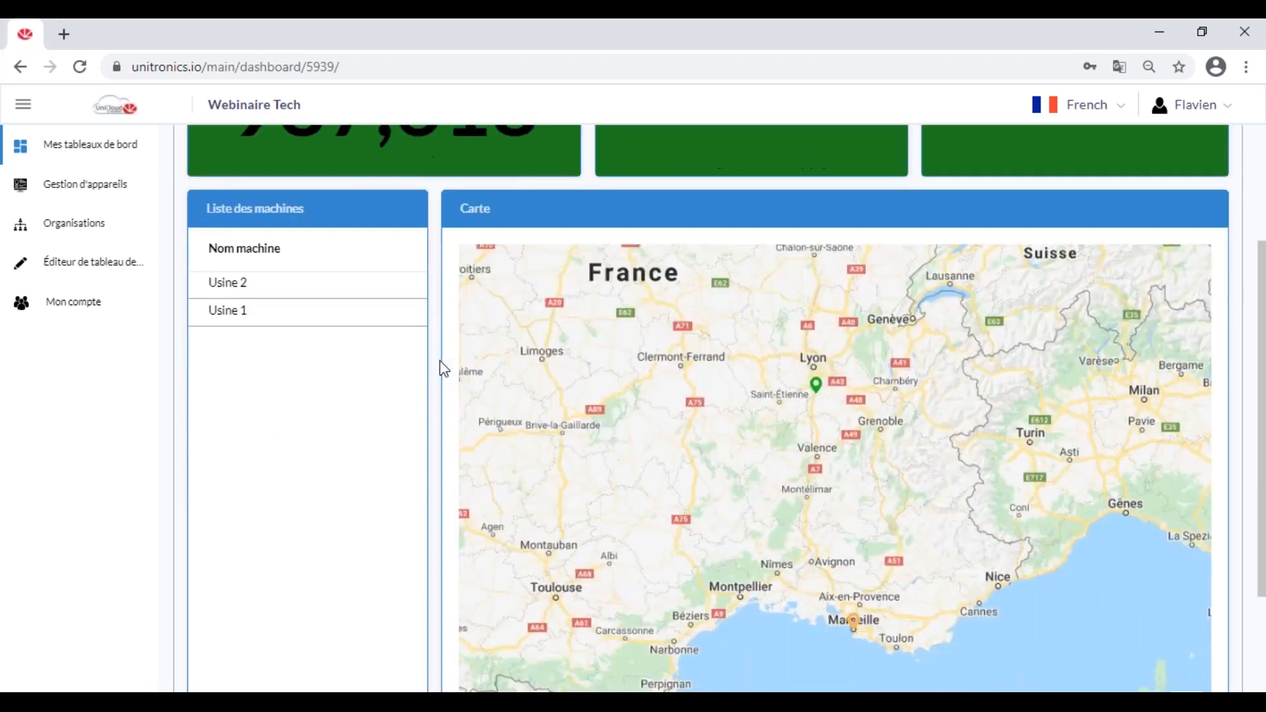
scroll(1028, 171, up, 3)
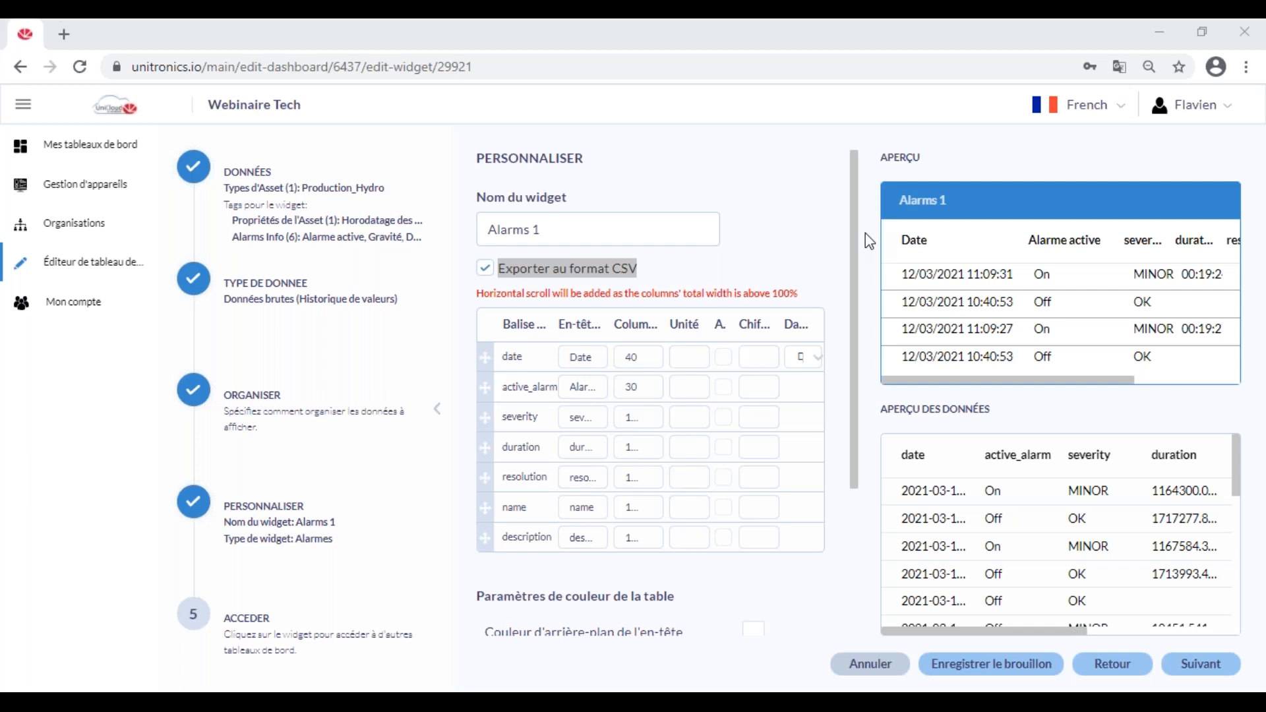
Step: Finish the Alarms 1 widget with CSV export enabled and publish the Valeur process 2 dashboard
drag(638, 266, 509, 266)
click(1173, 654)
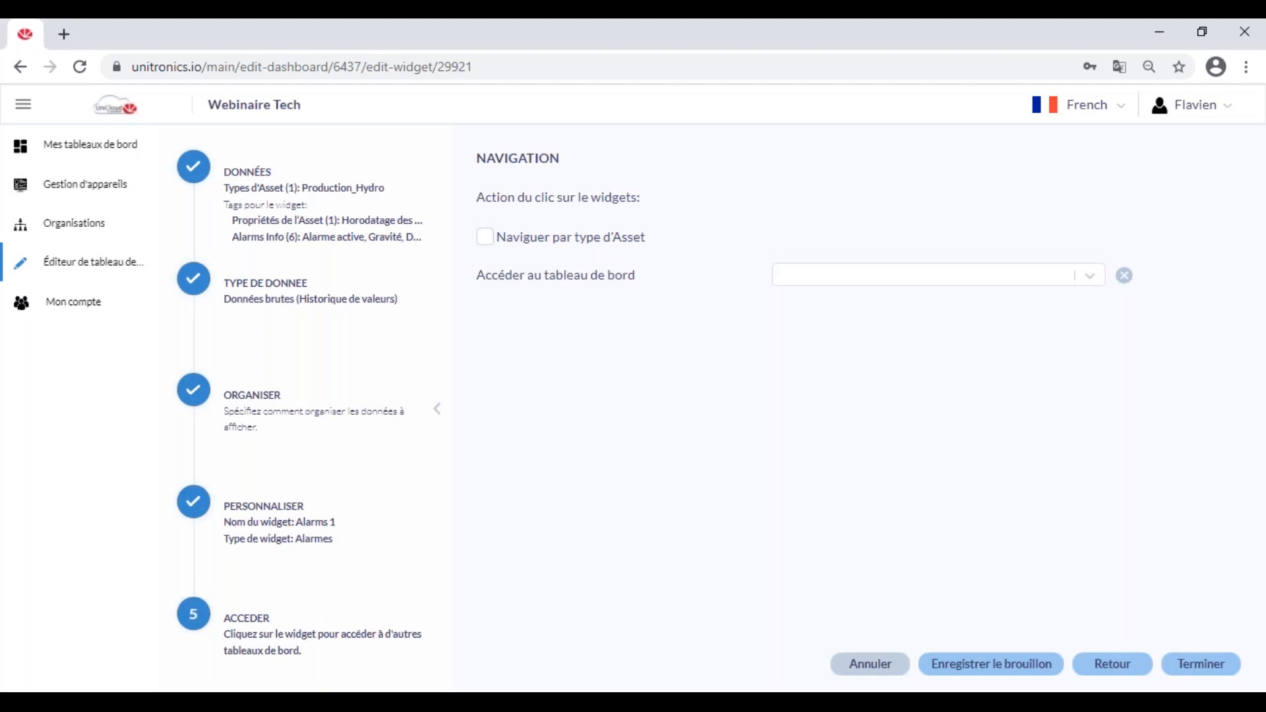
click(1193, 660)
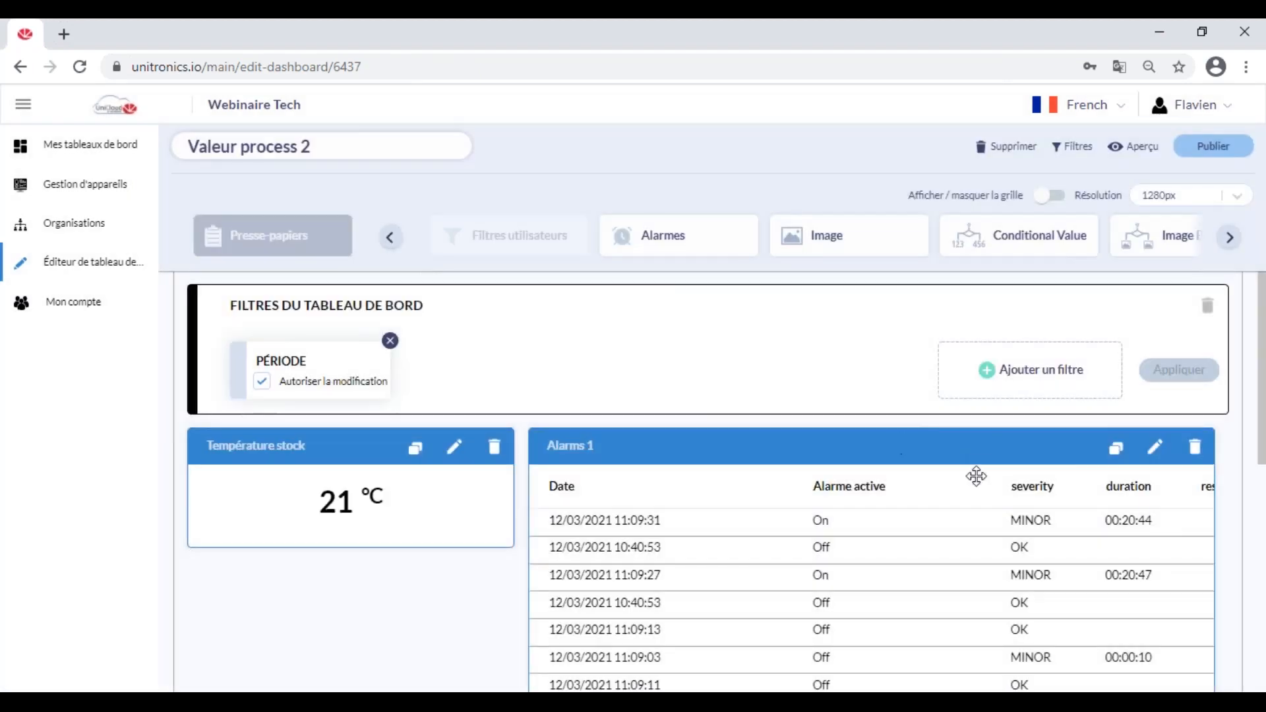
click(1212, 150)
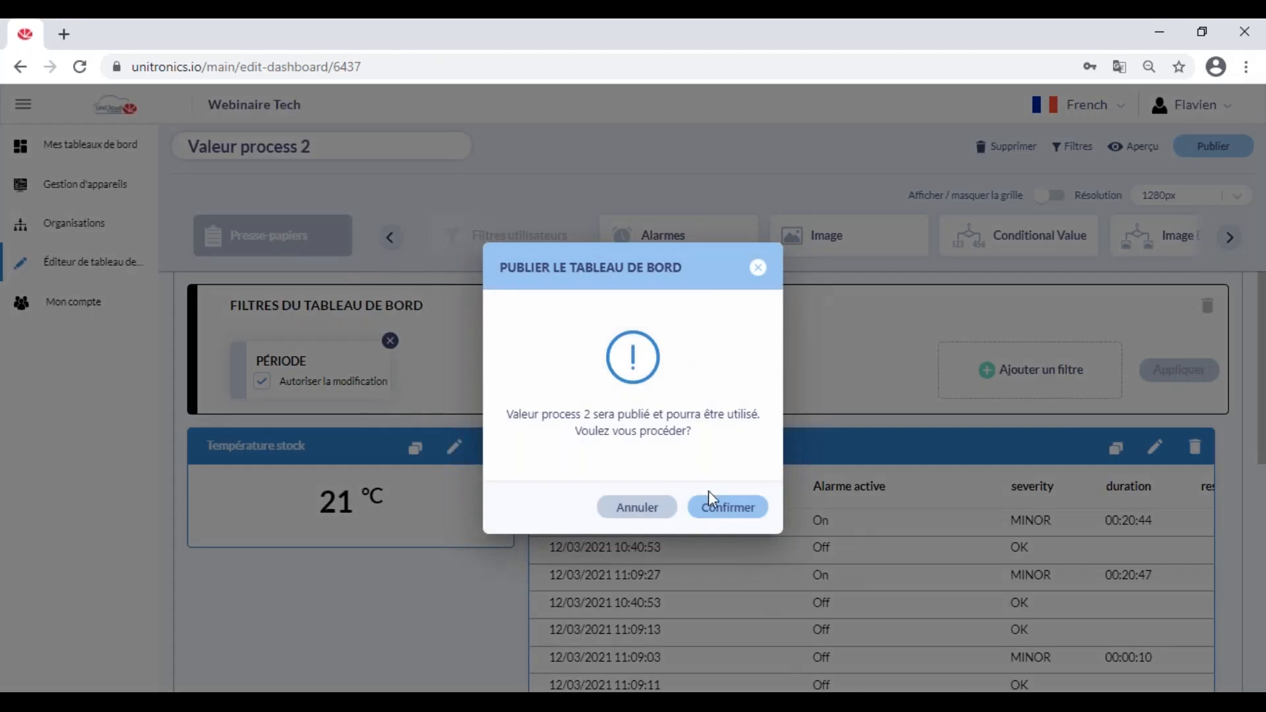
click(726, 507)
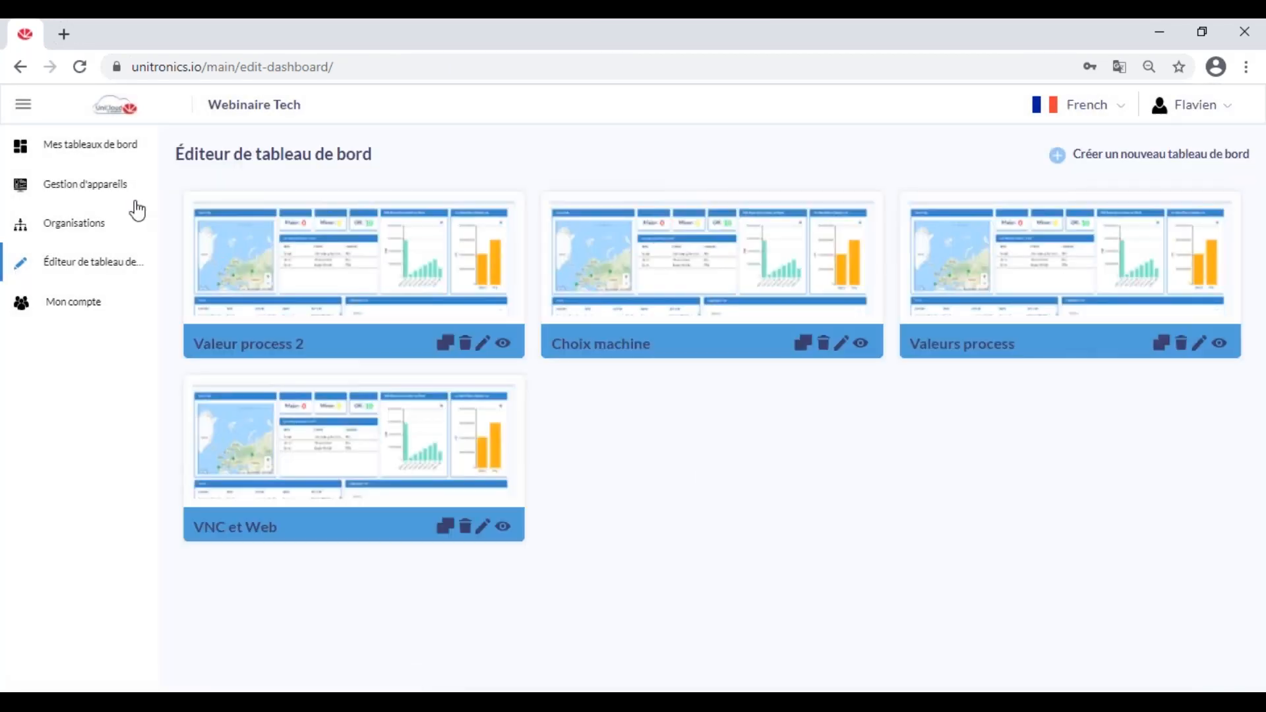
Step: Open Usine 1's Valeur process 2 dashboard from its map marker near Lyon and look through last month's alarm history
click(97, 151)
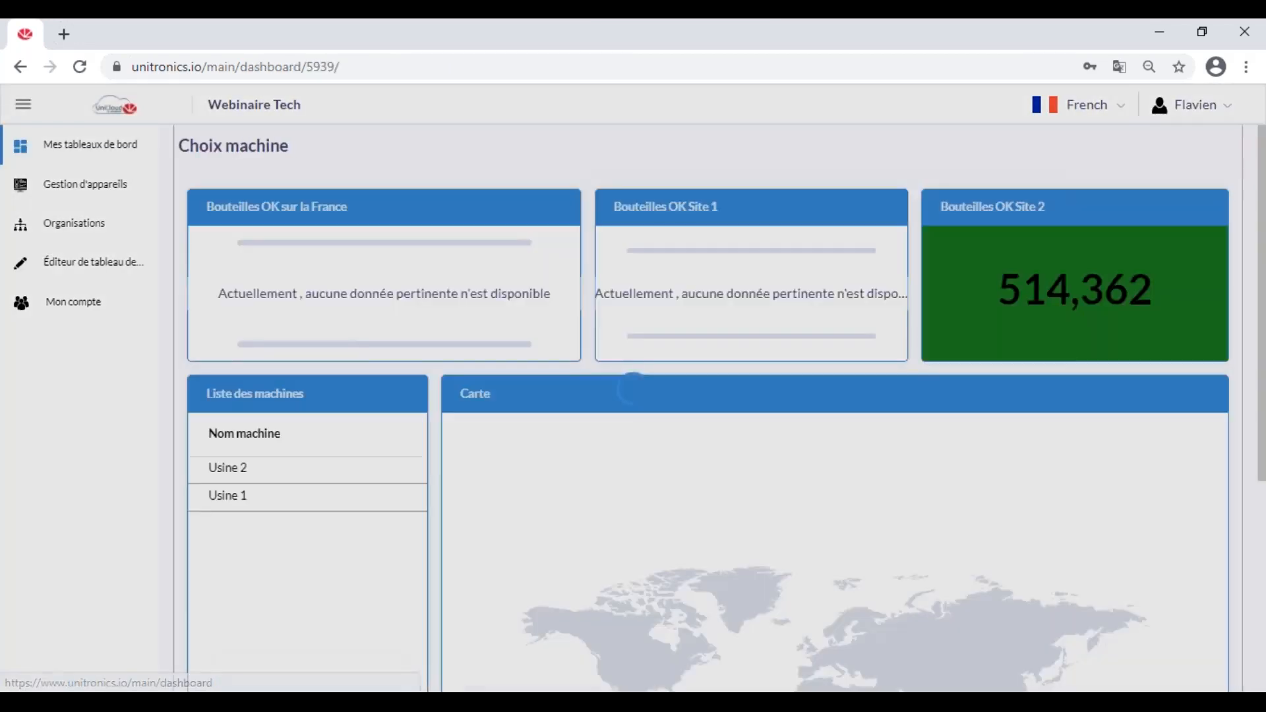
scroll(829, 488, down, 2)
click(817, 478)
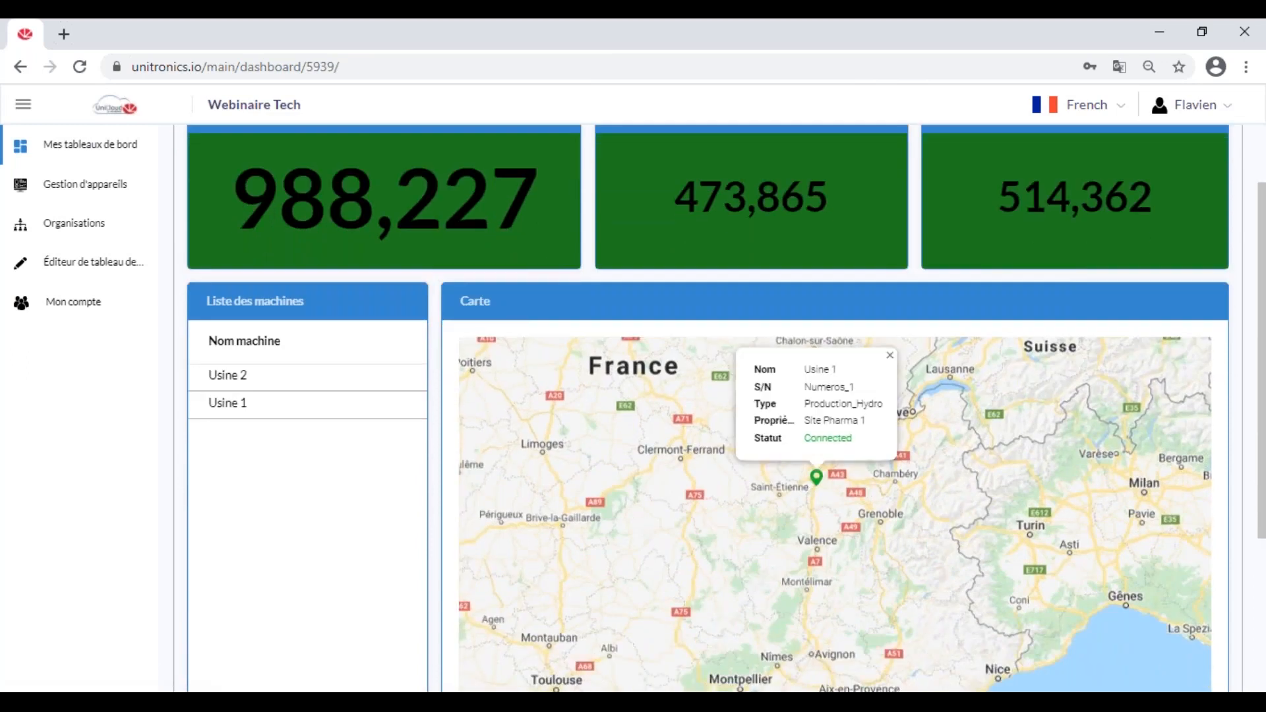
click(816, 519)
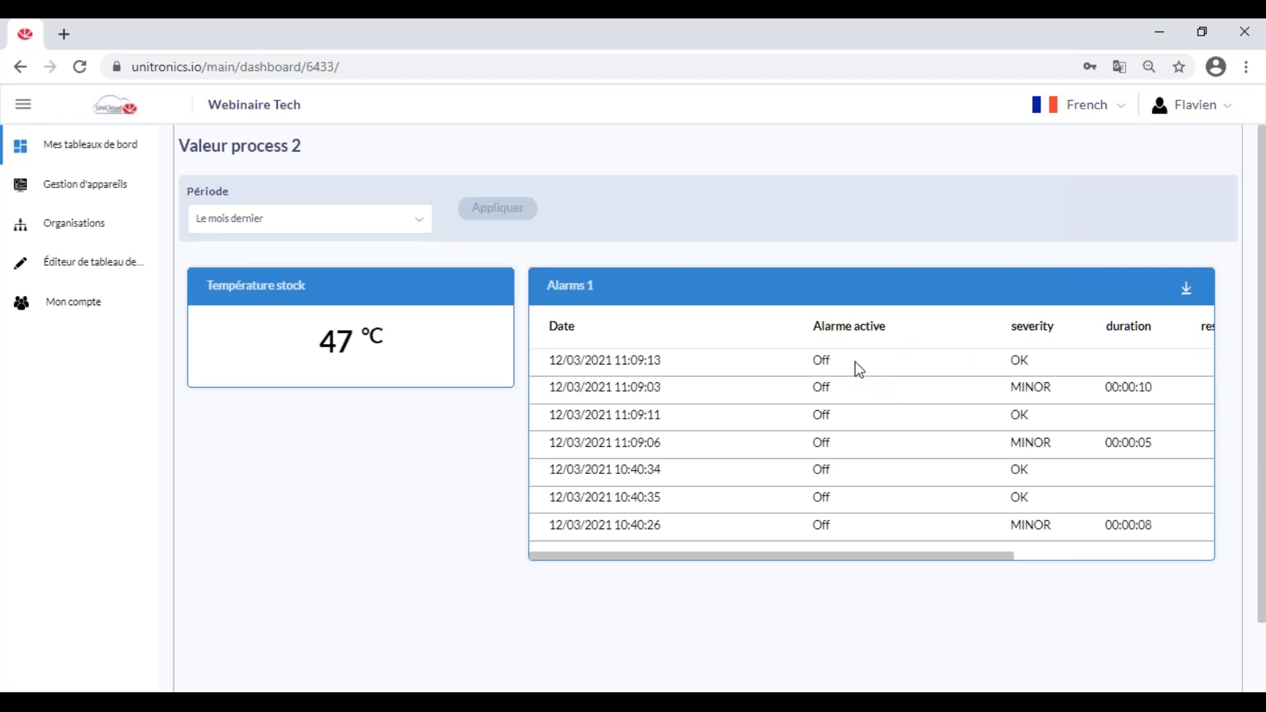
scroll(617, 370, down, 8)
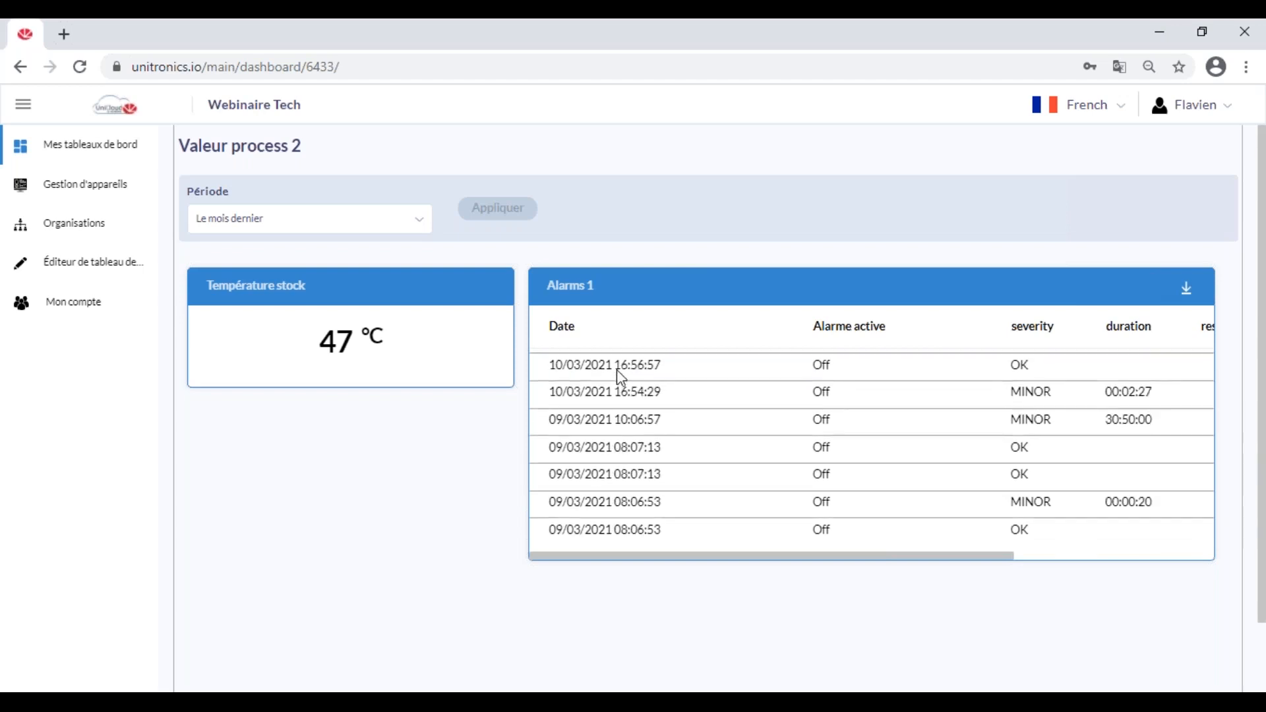
scroll(641, 401, up, 8)
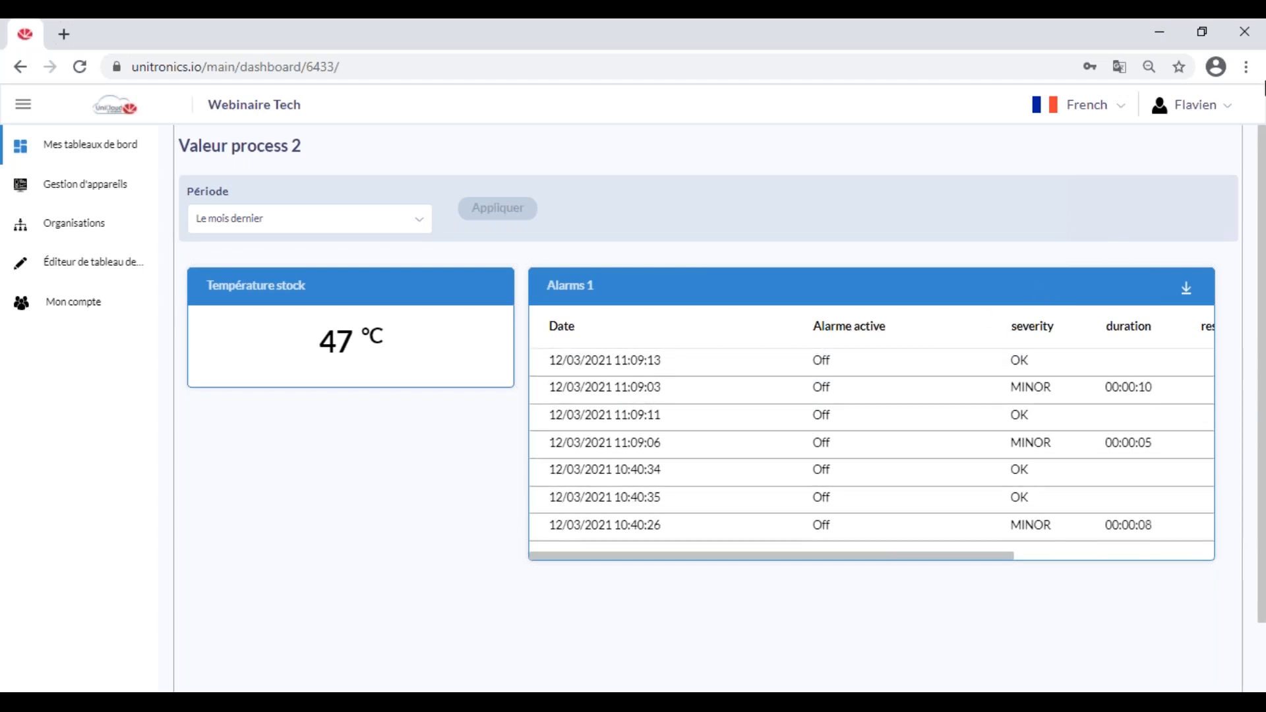
Step: Examine the alarm dates in the Alarms 1 table, starting with the first entry
click(1250, 62)
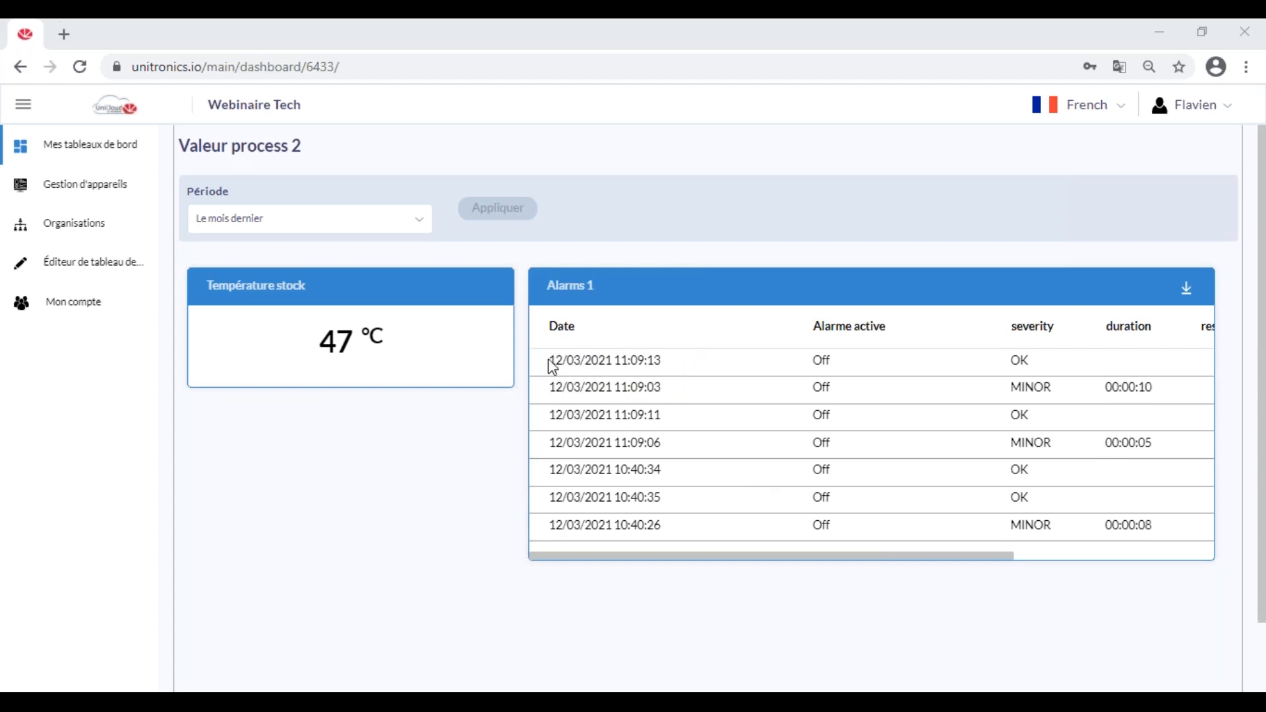
drag(551, 360, 659, 359)
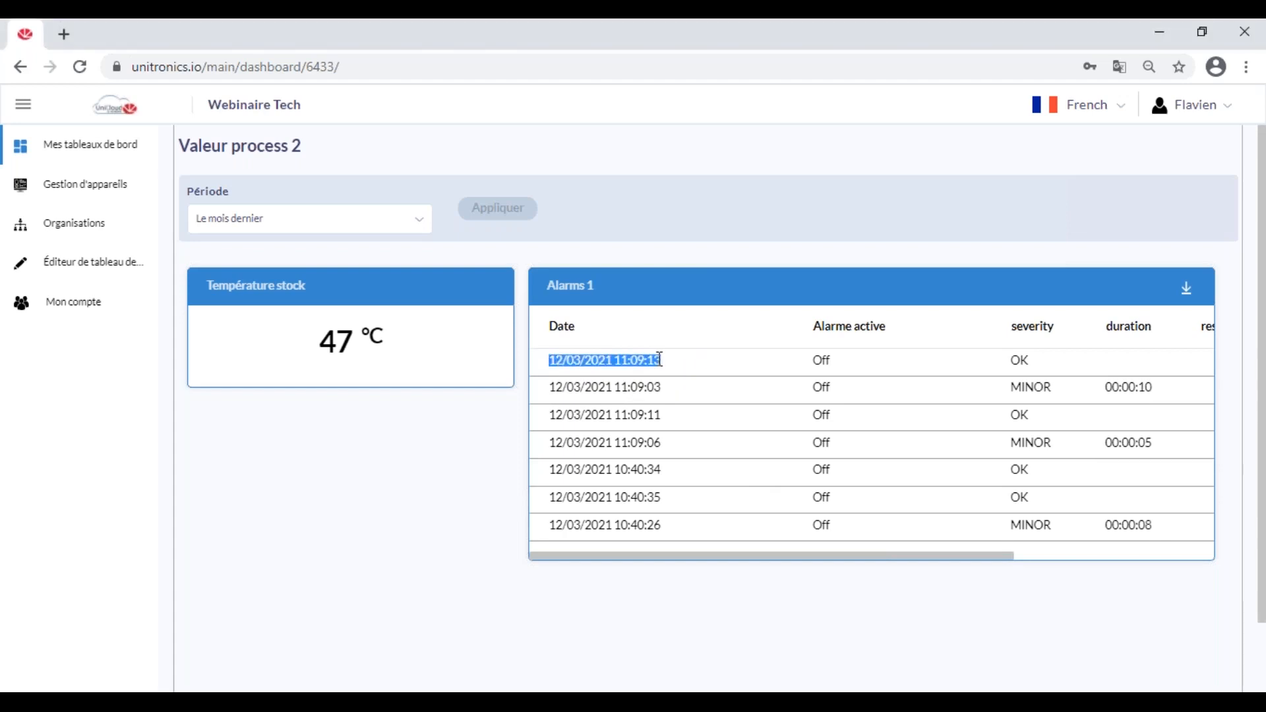
click(659, 360)
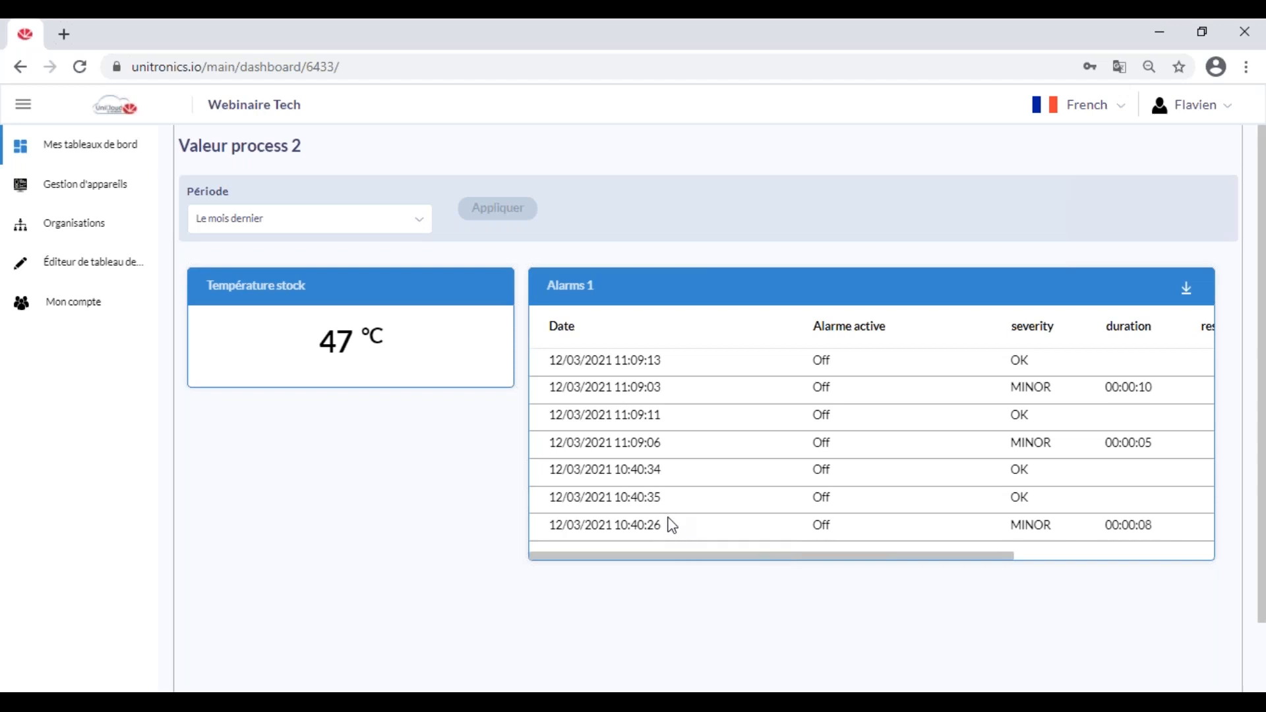
drag(699, 559, 661, 556)
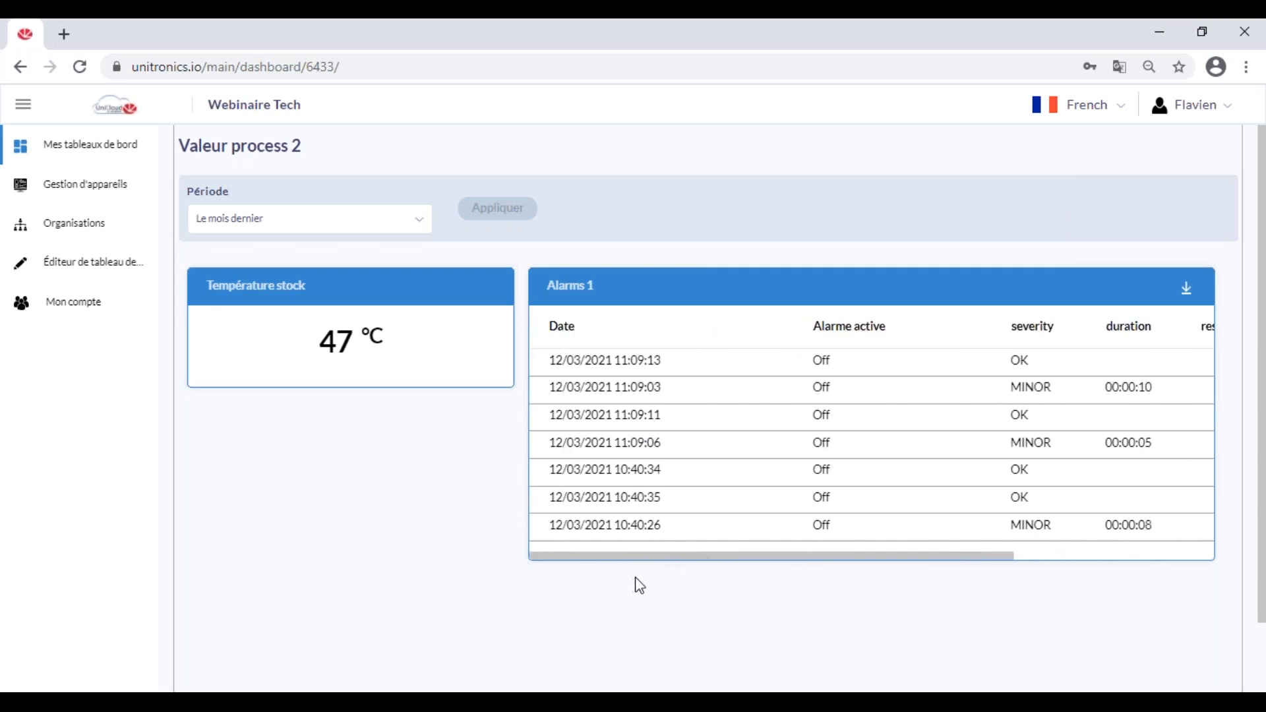